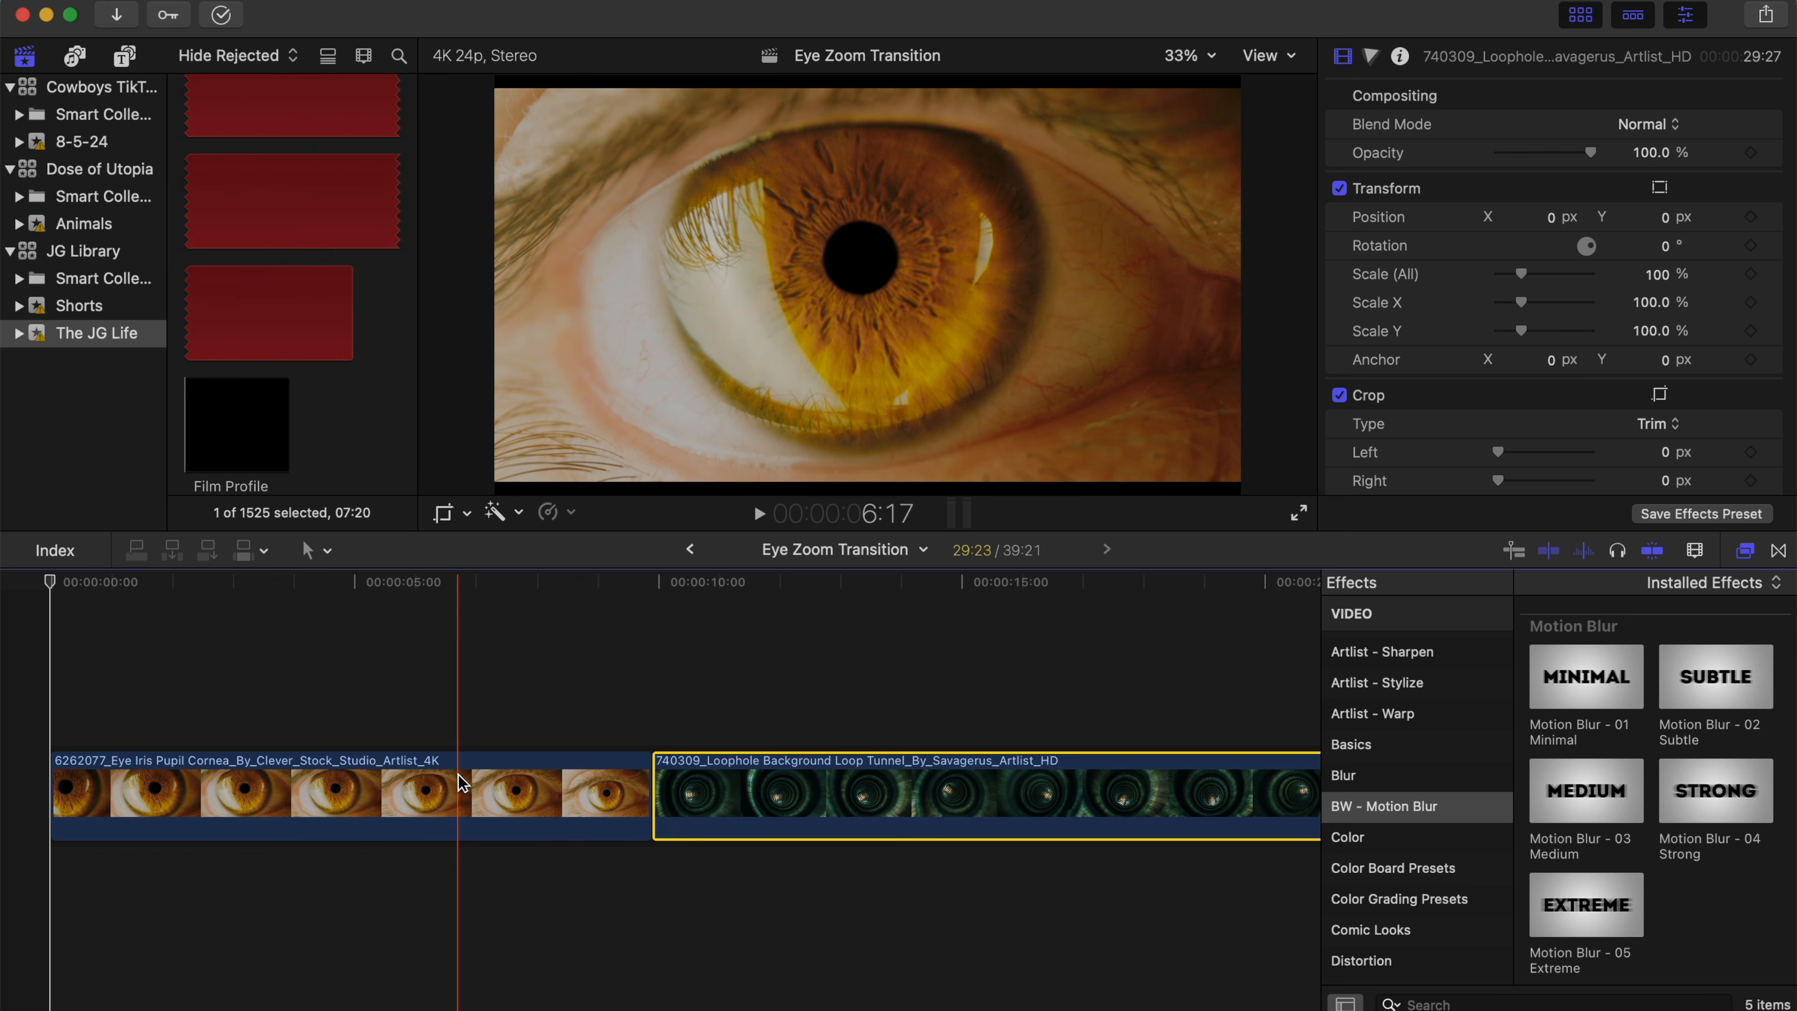
- Transform the eye iris clip by scaling it up uniformly to about 108.29% to fill the frame
click(459, 778)
click(467, 514)
click(507, 545)
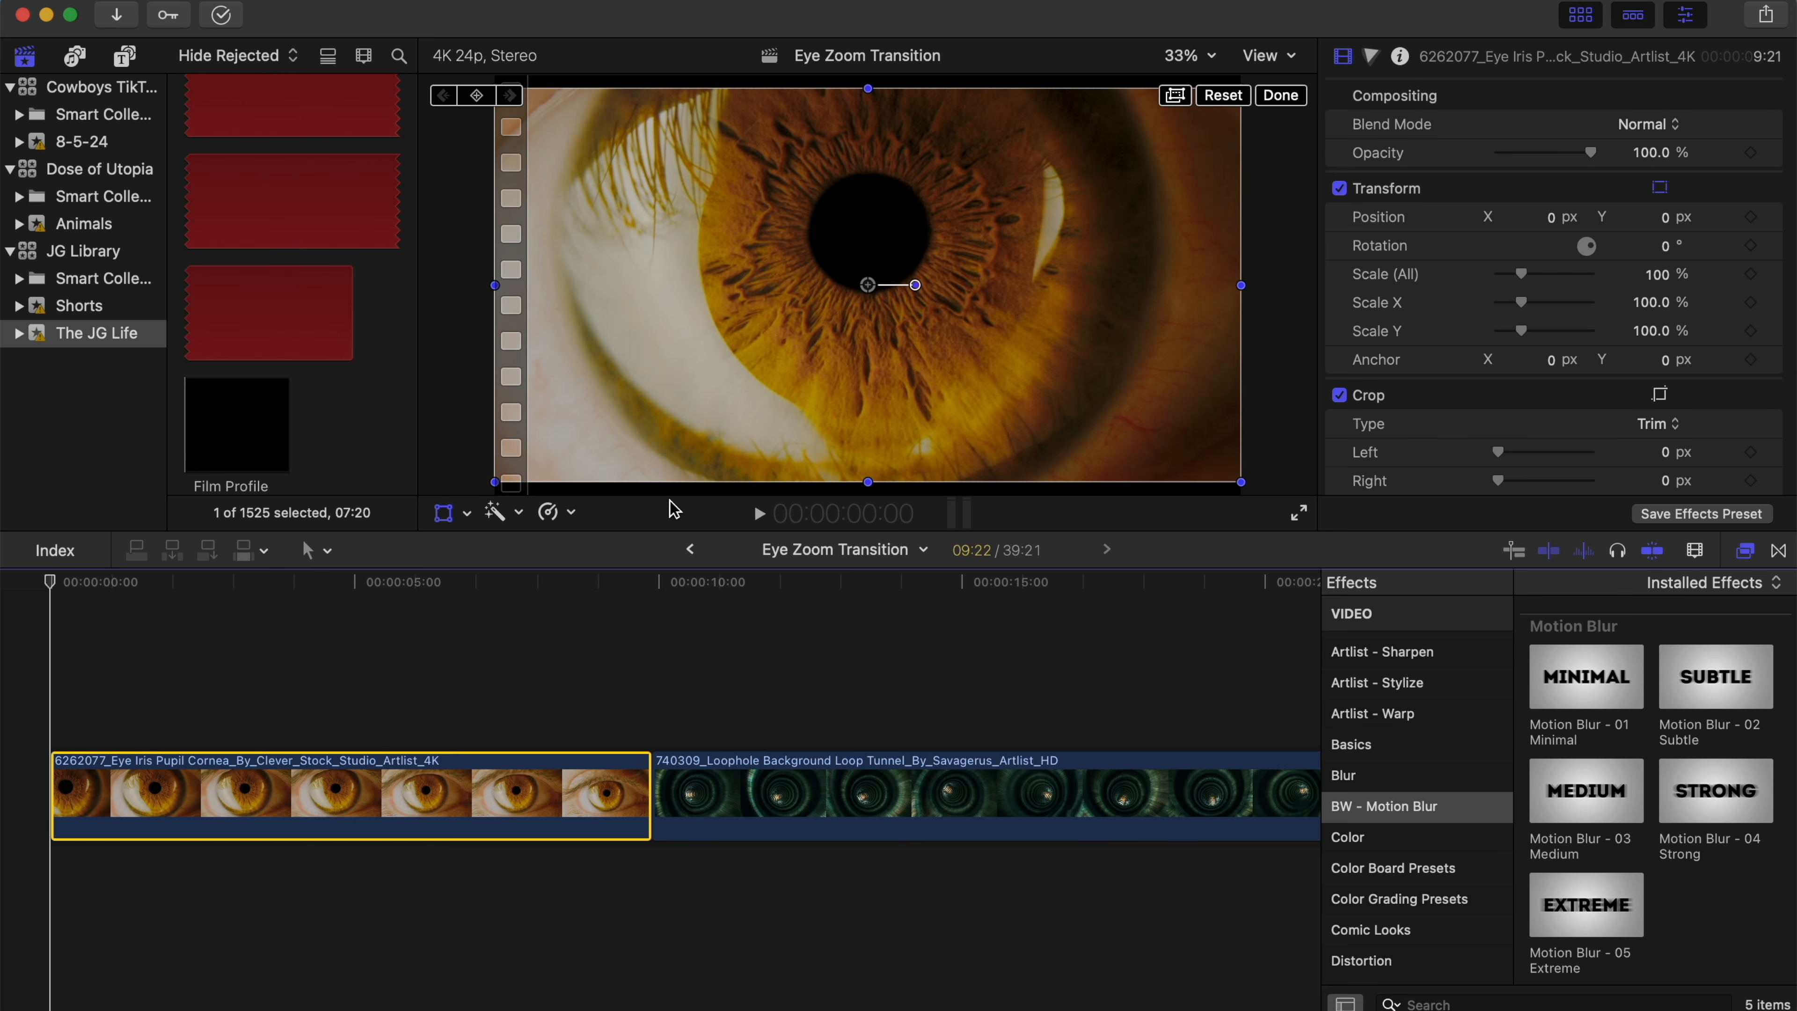
drag(495, 482, 463, 497)
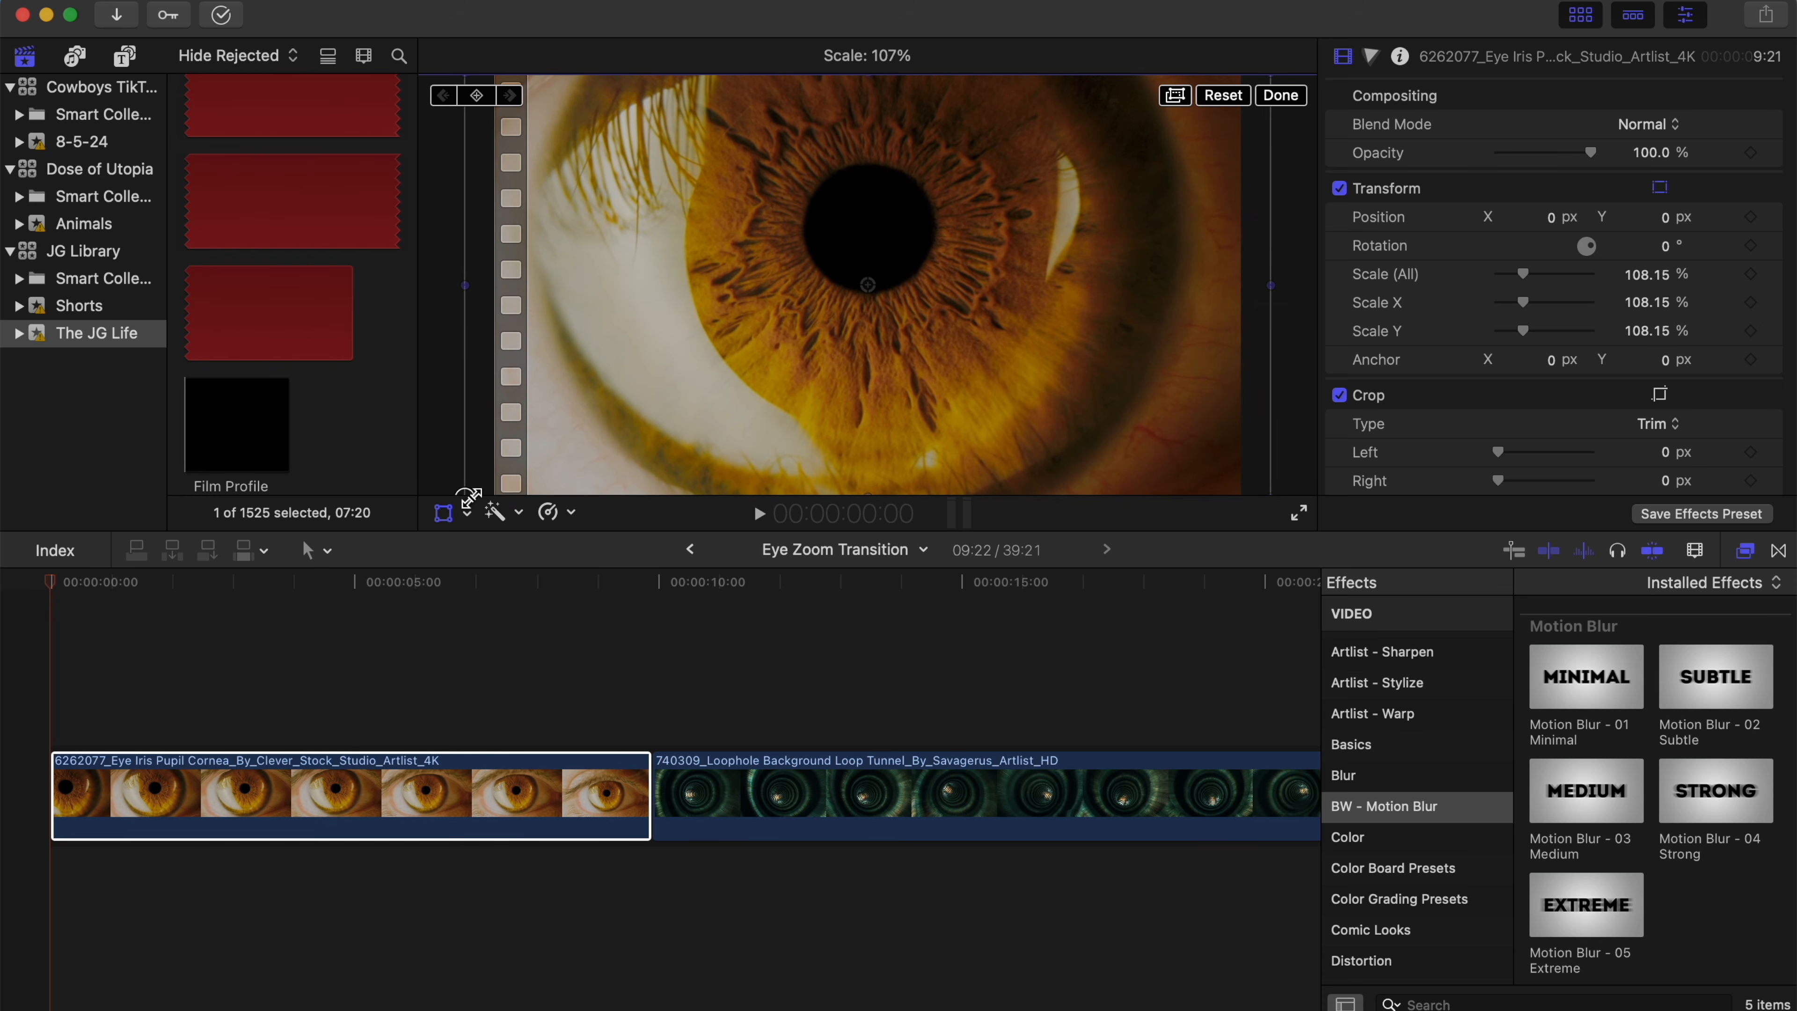
click(1280, 95)
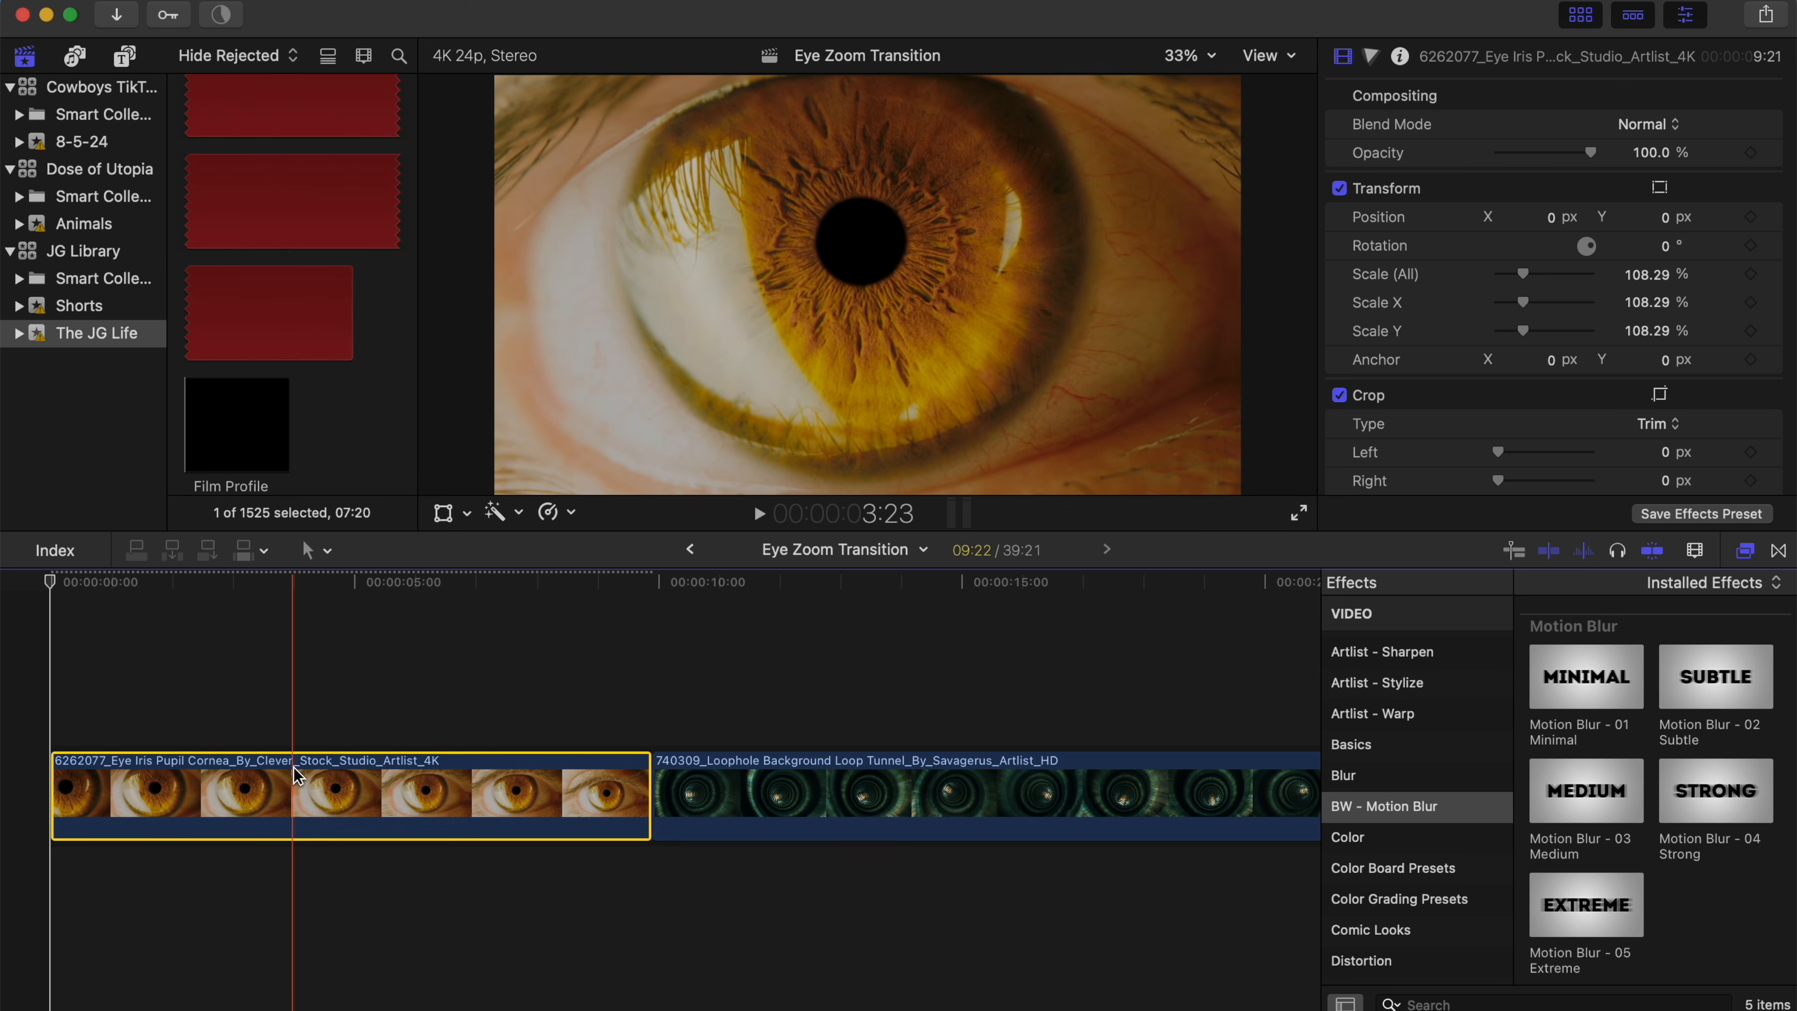
- Retime the eye clip to Fast 2x (200%) and play it back from the start
key(space)
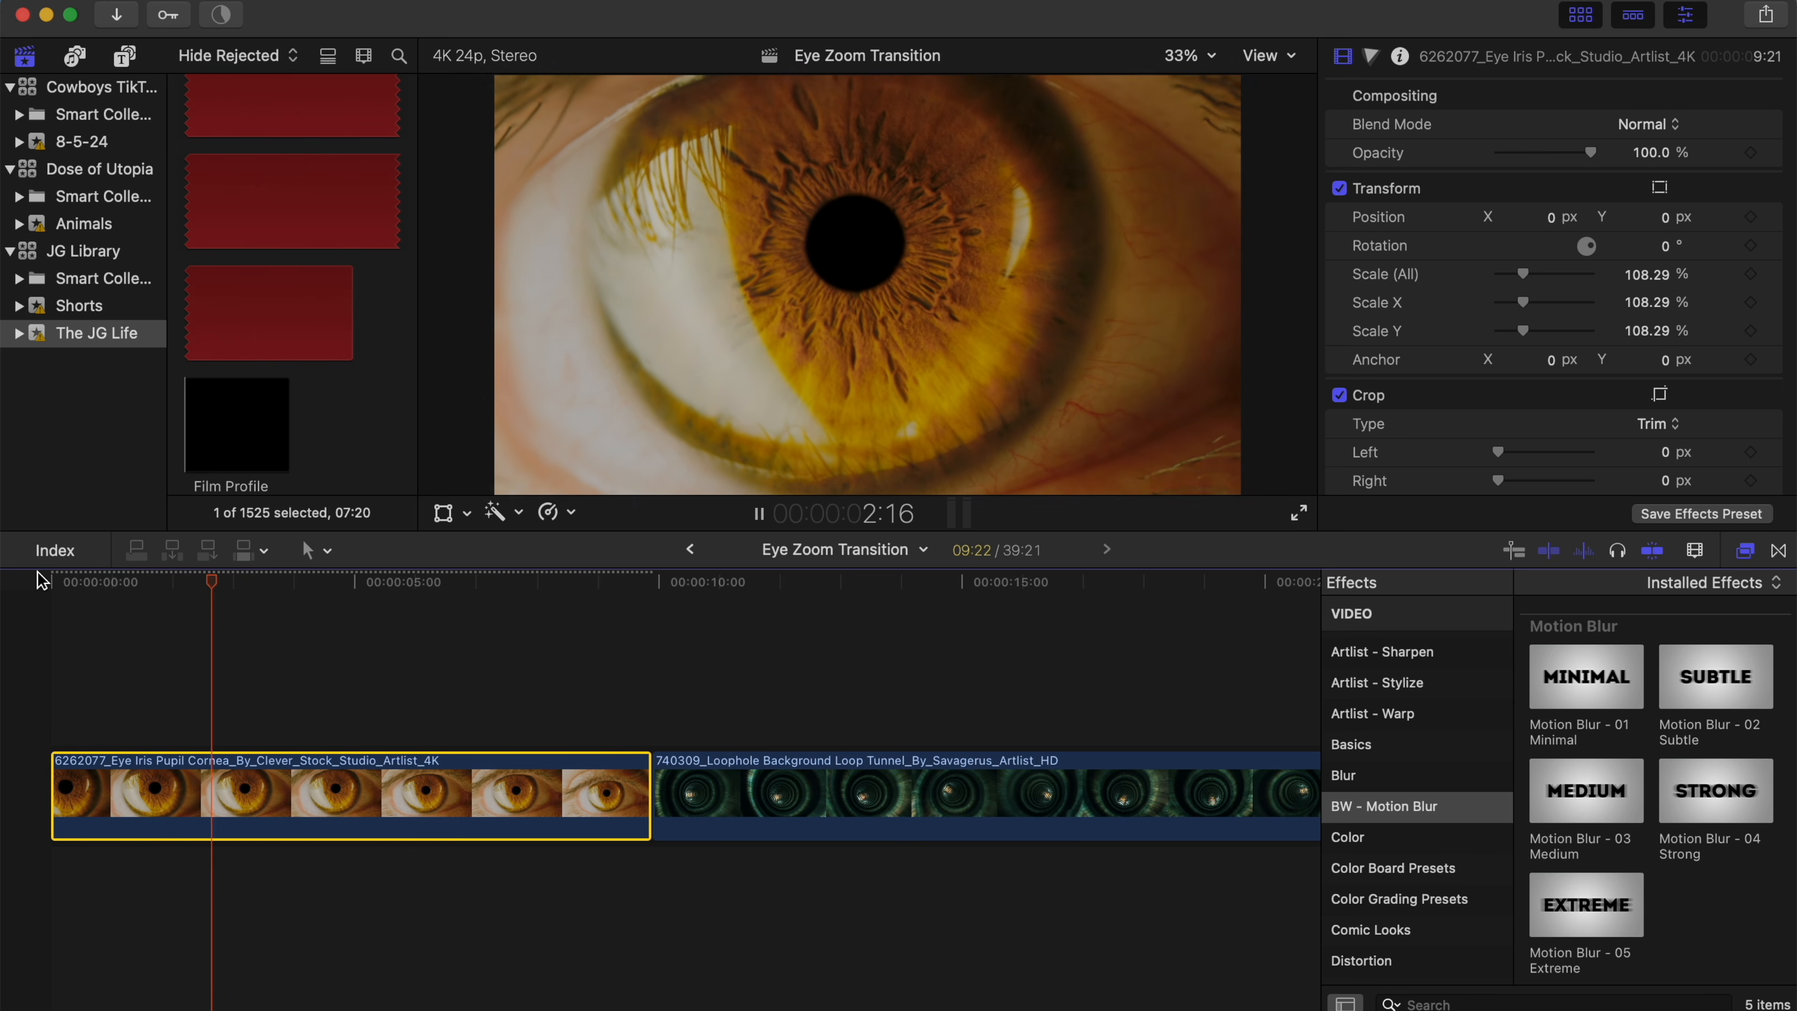
key(space)
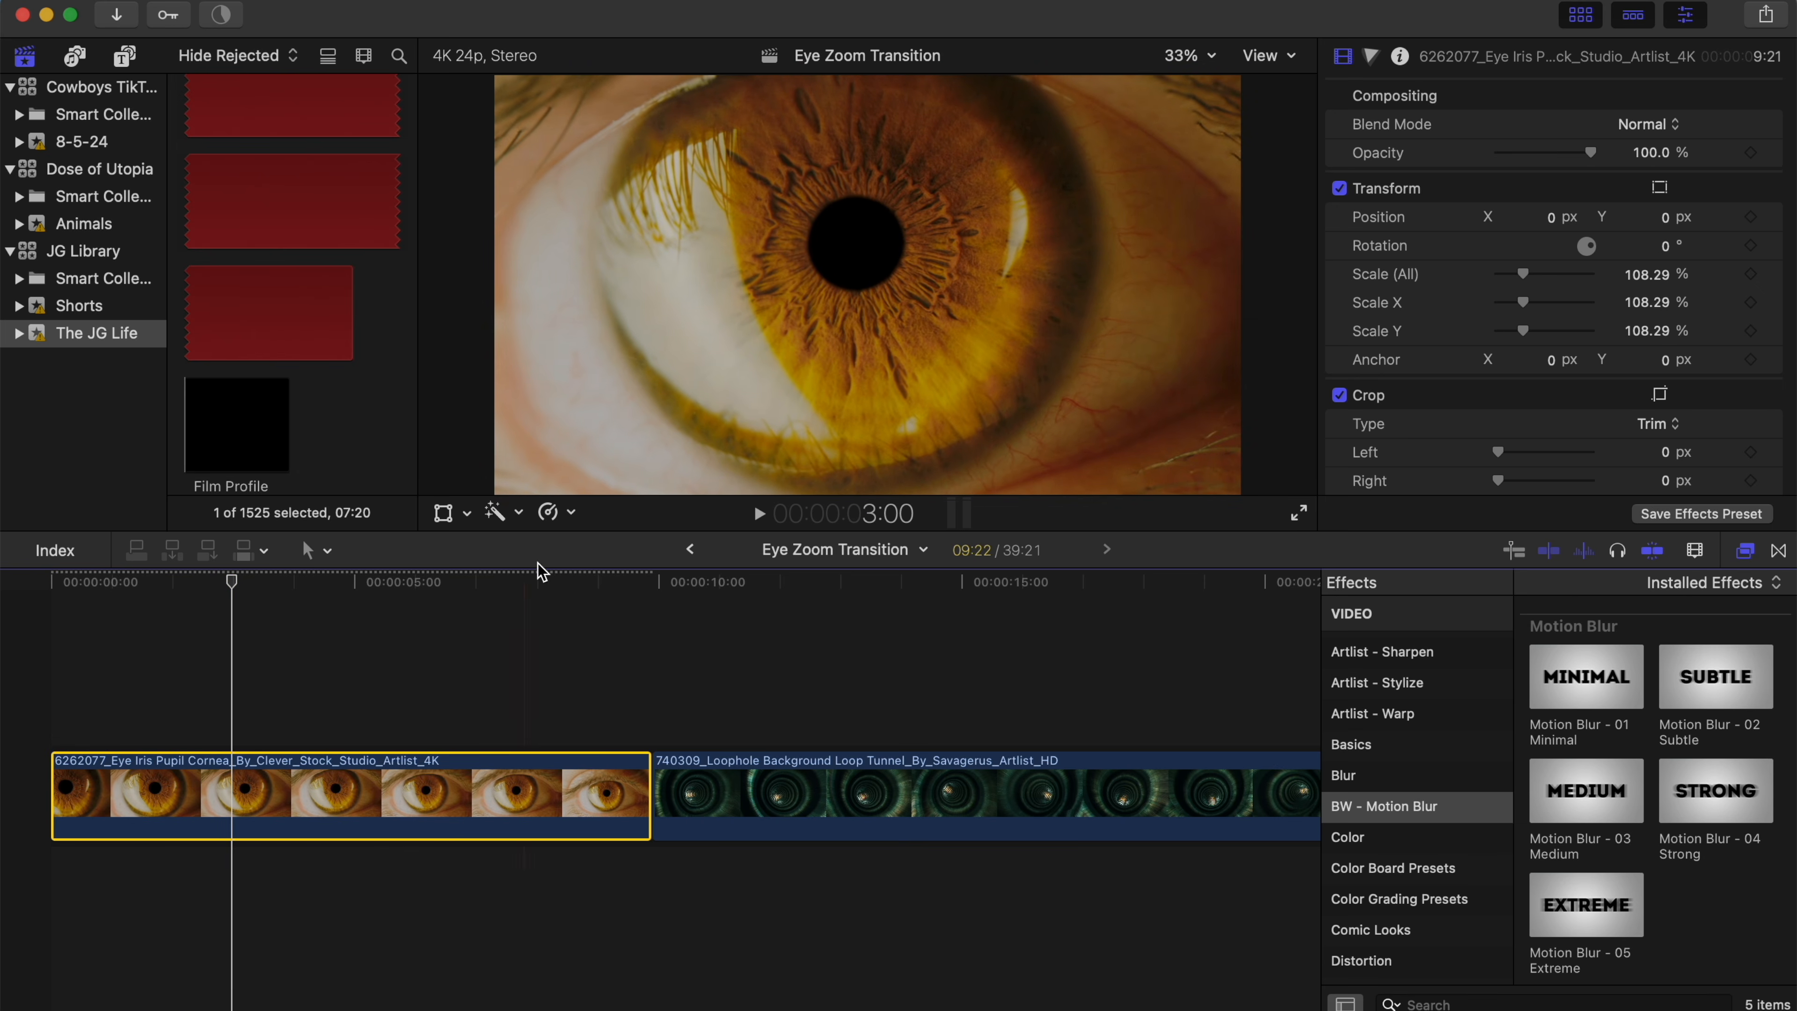
click(572, 514)
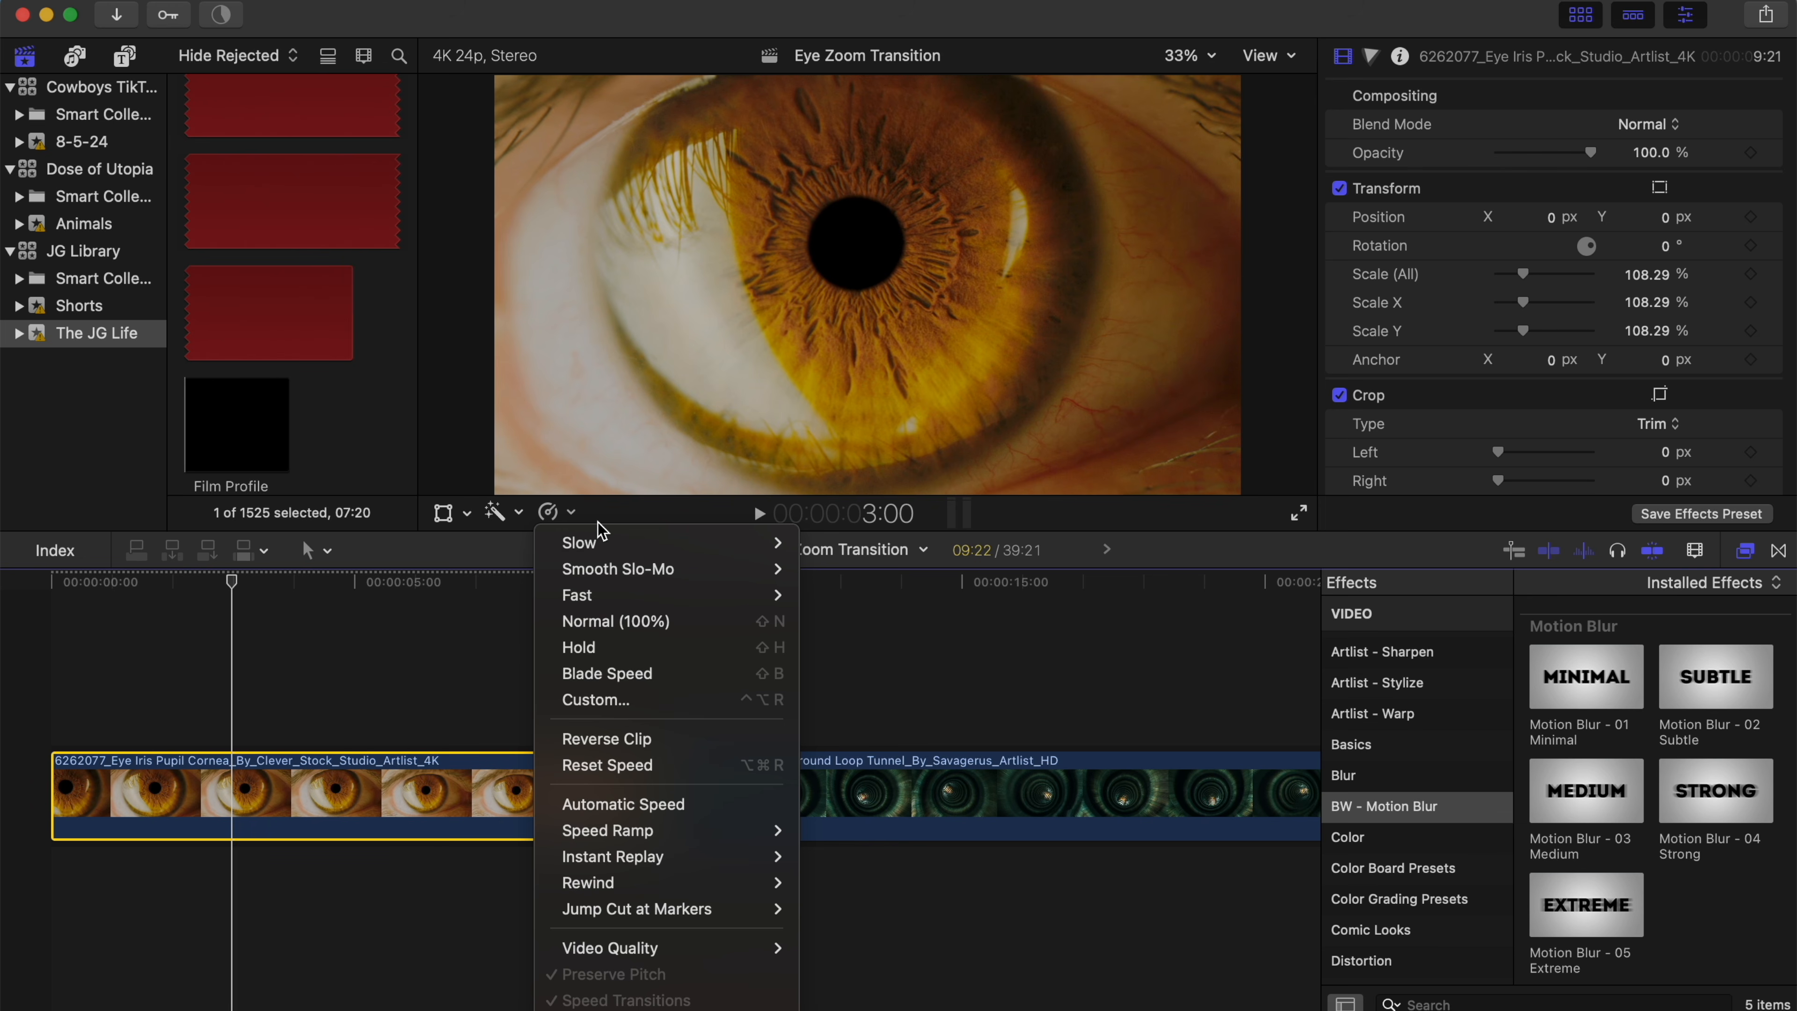
mouse_move(669, 547)
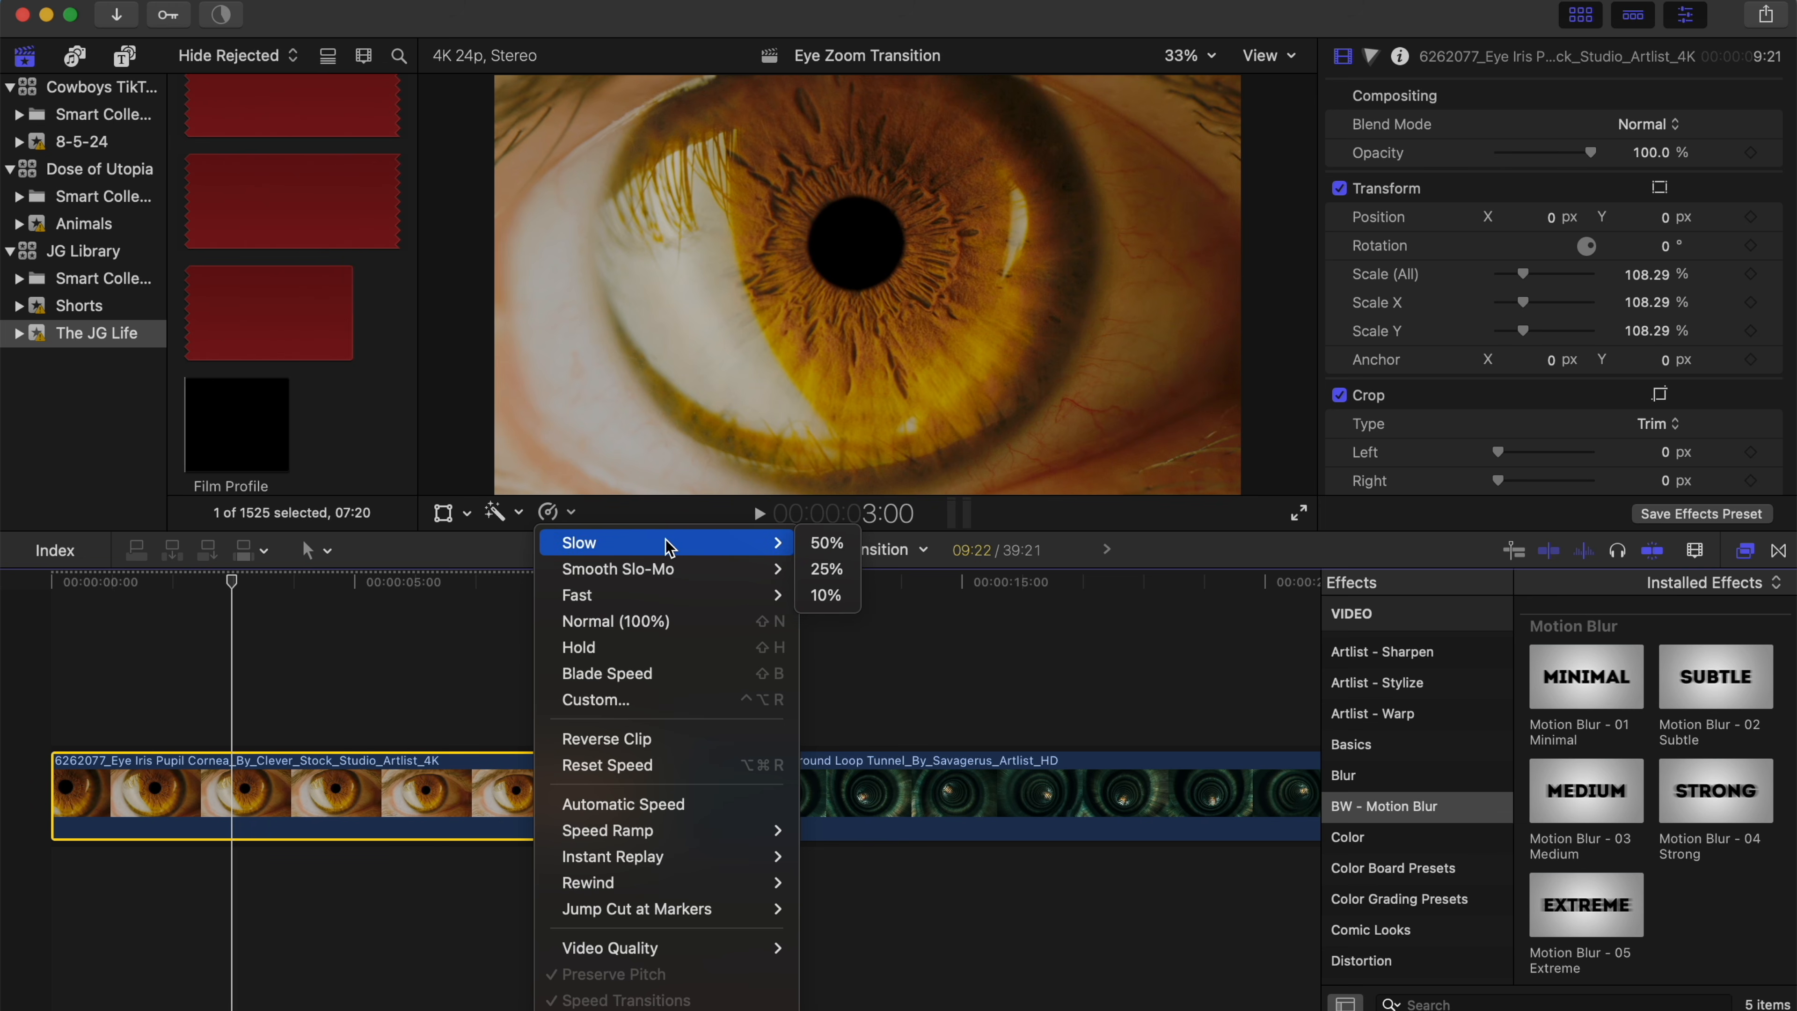
mouse_move(694, 596)
click(821, 596)
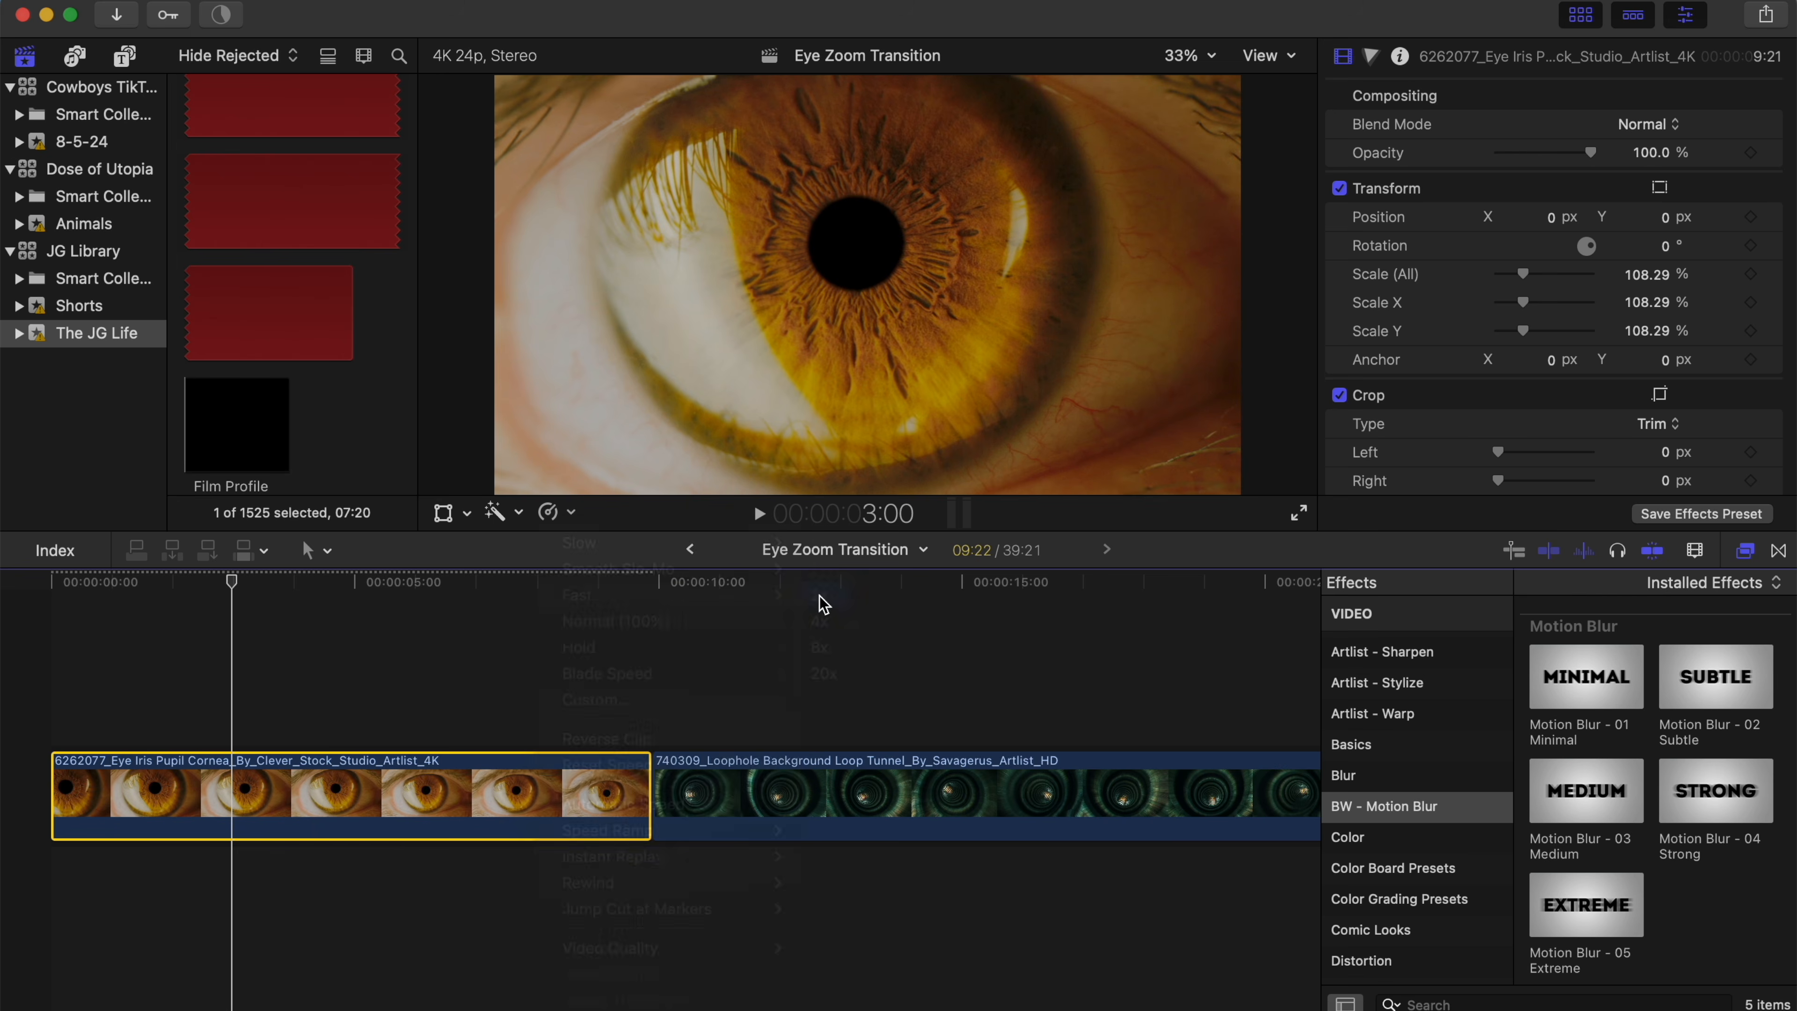
click(50, 595)
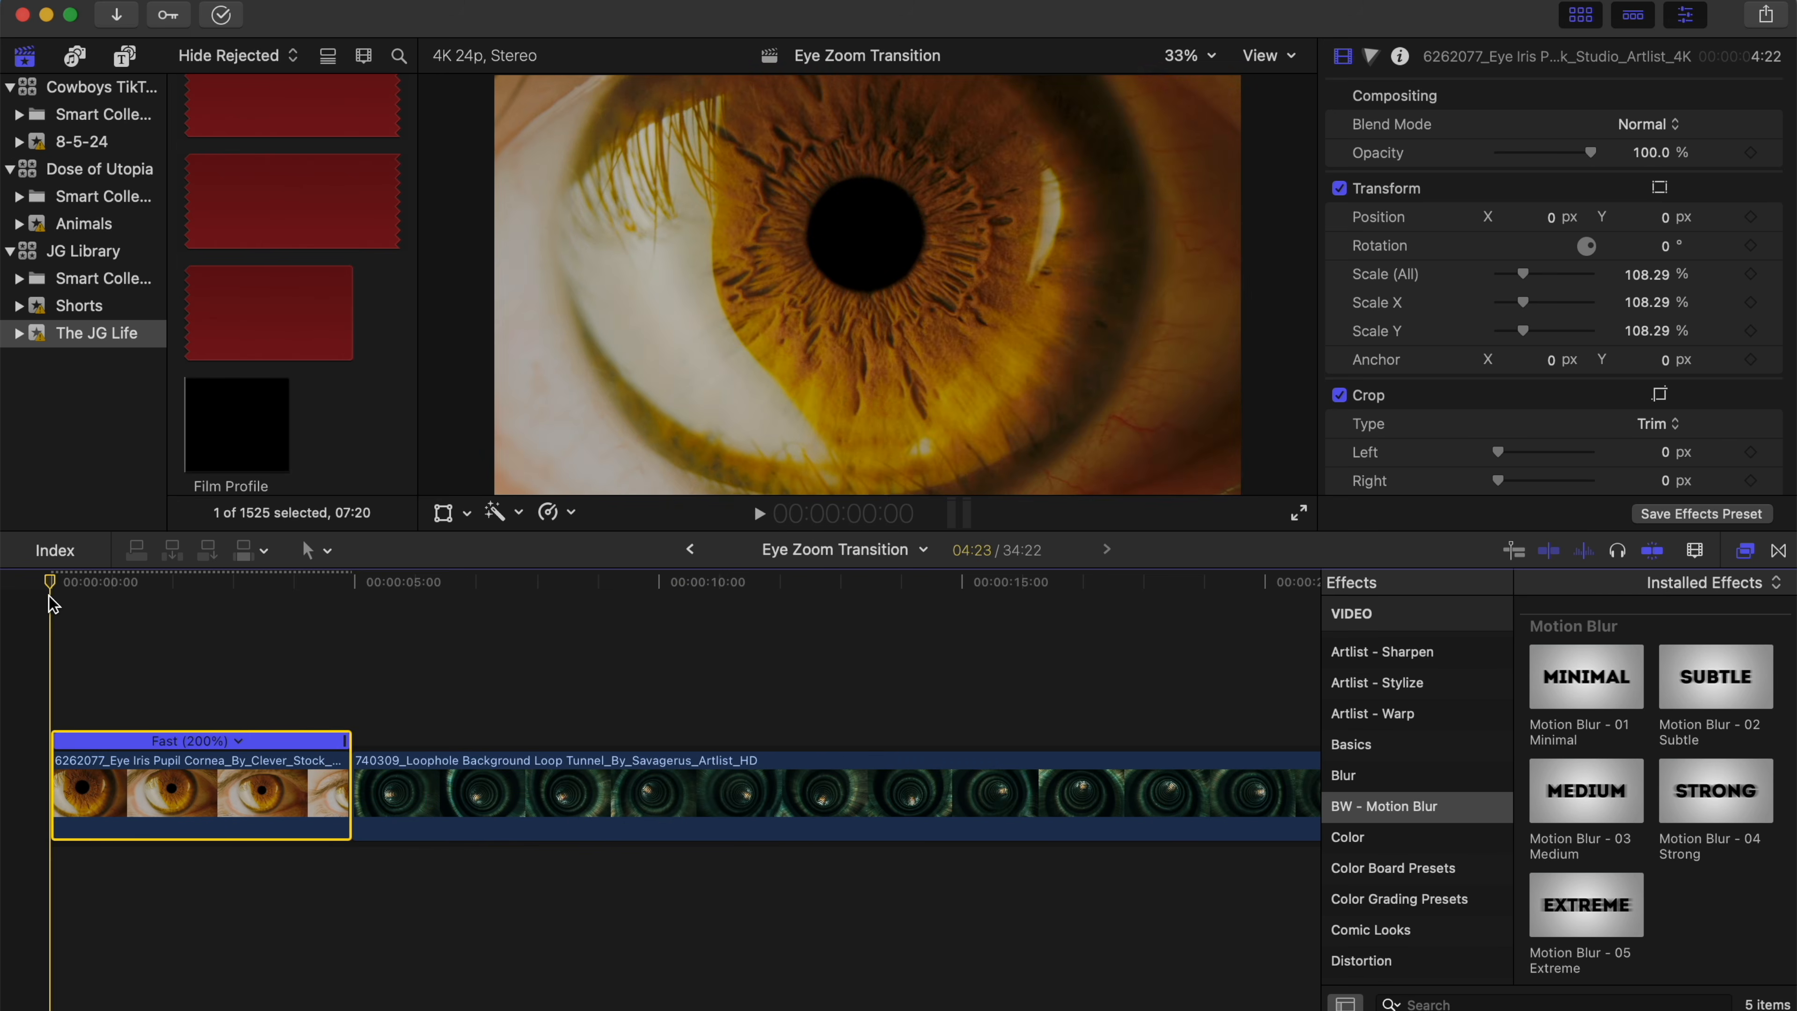
key(space)
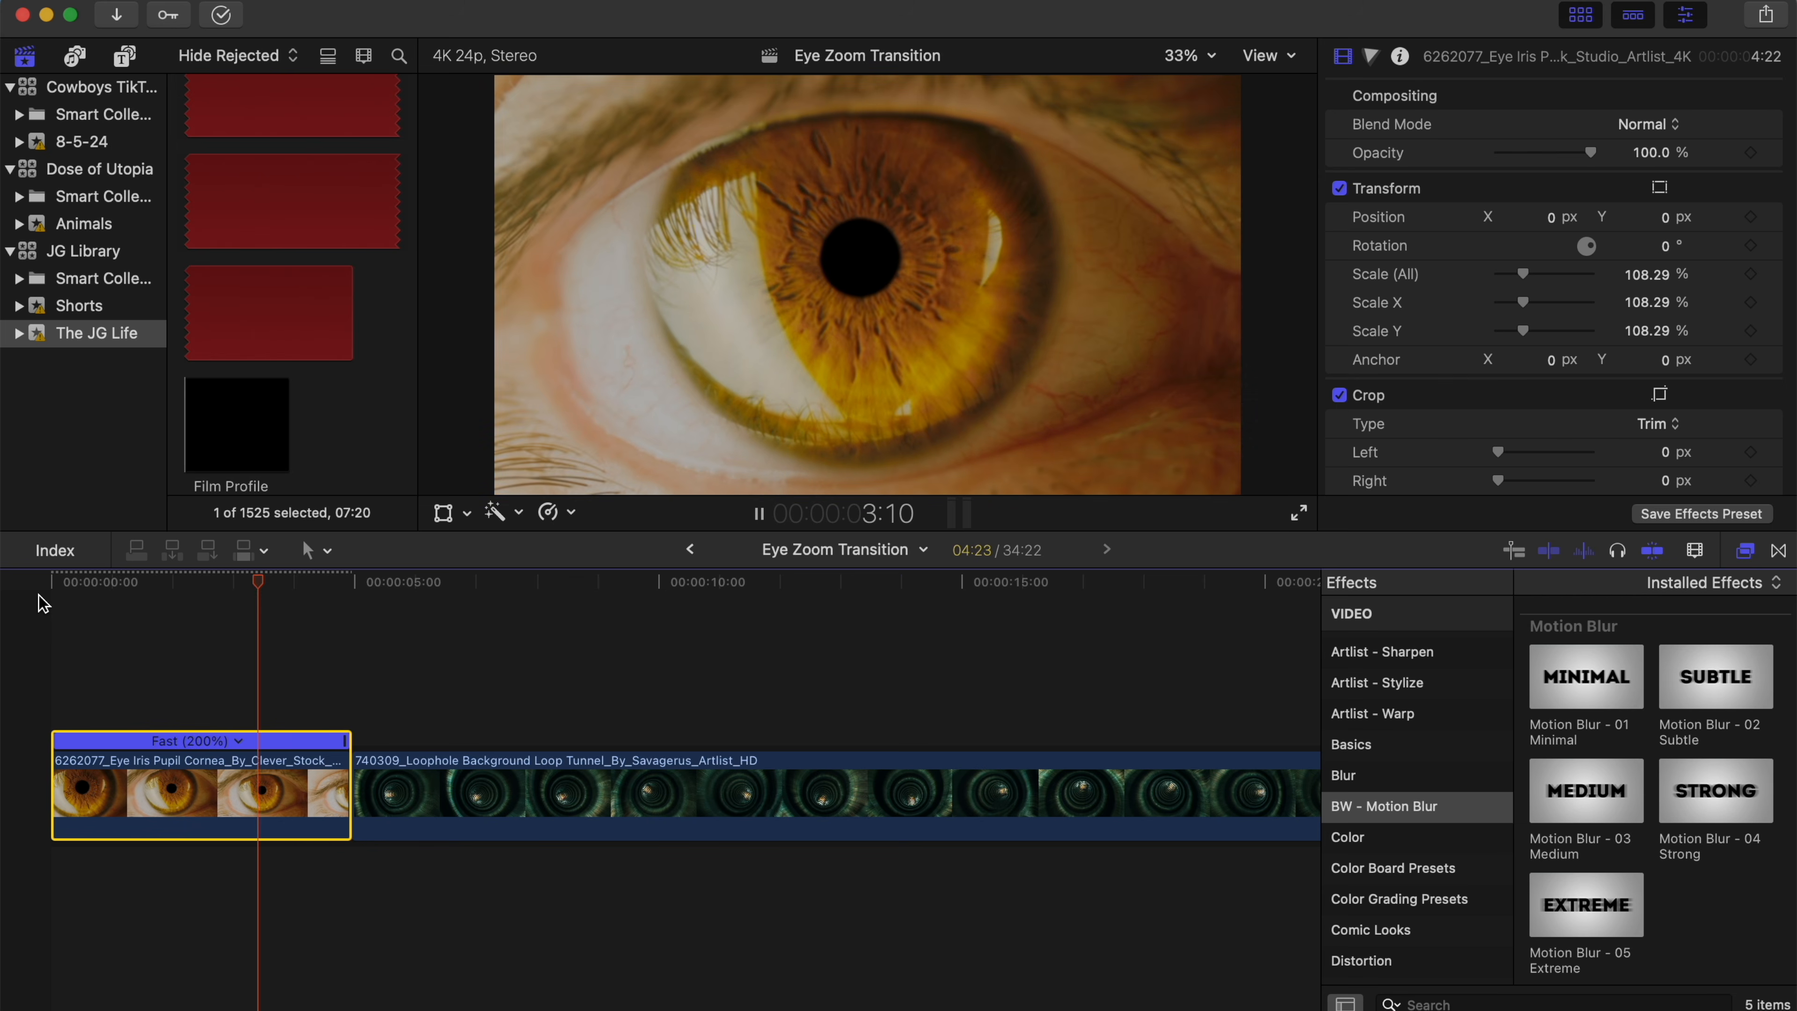
key(space)
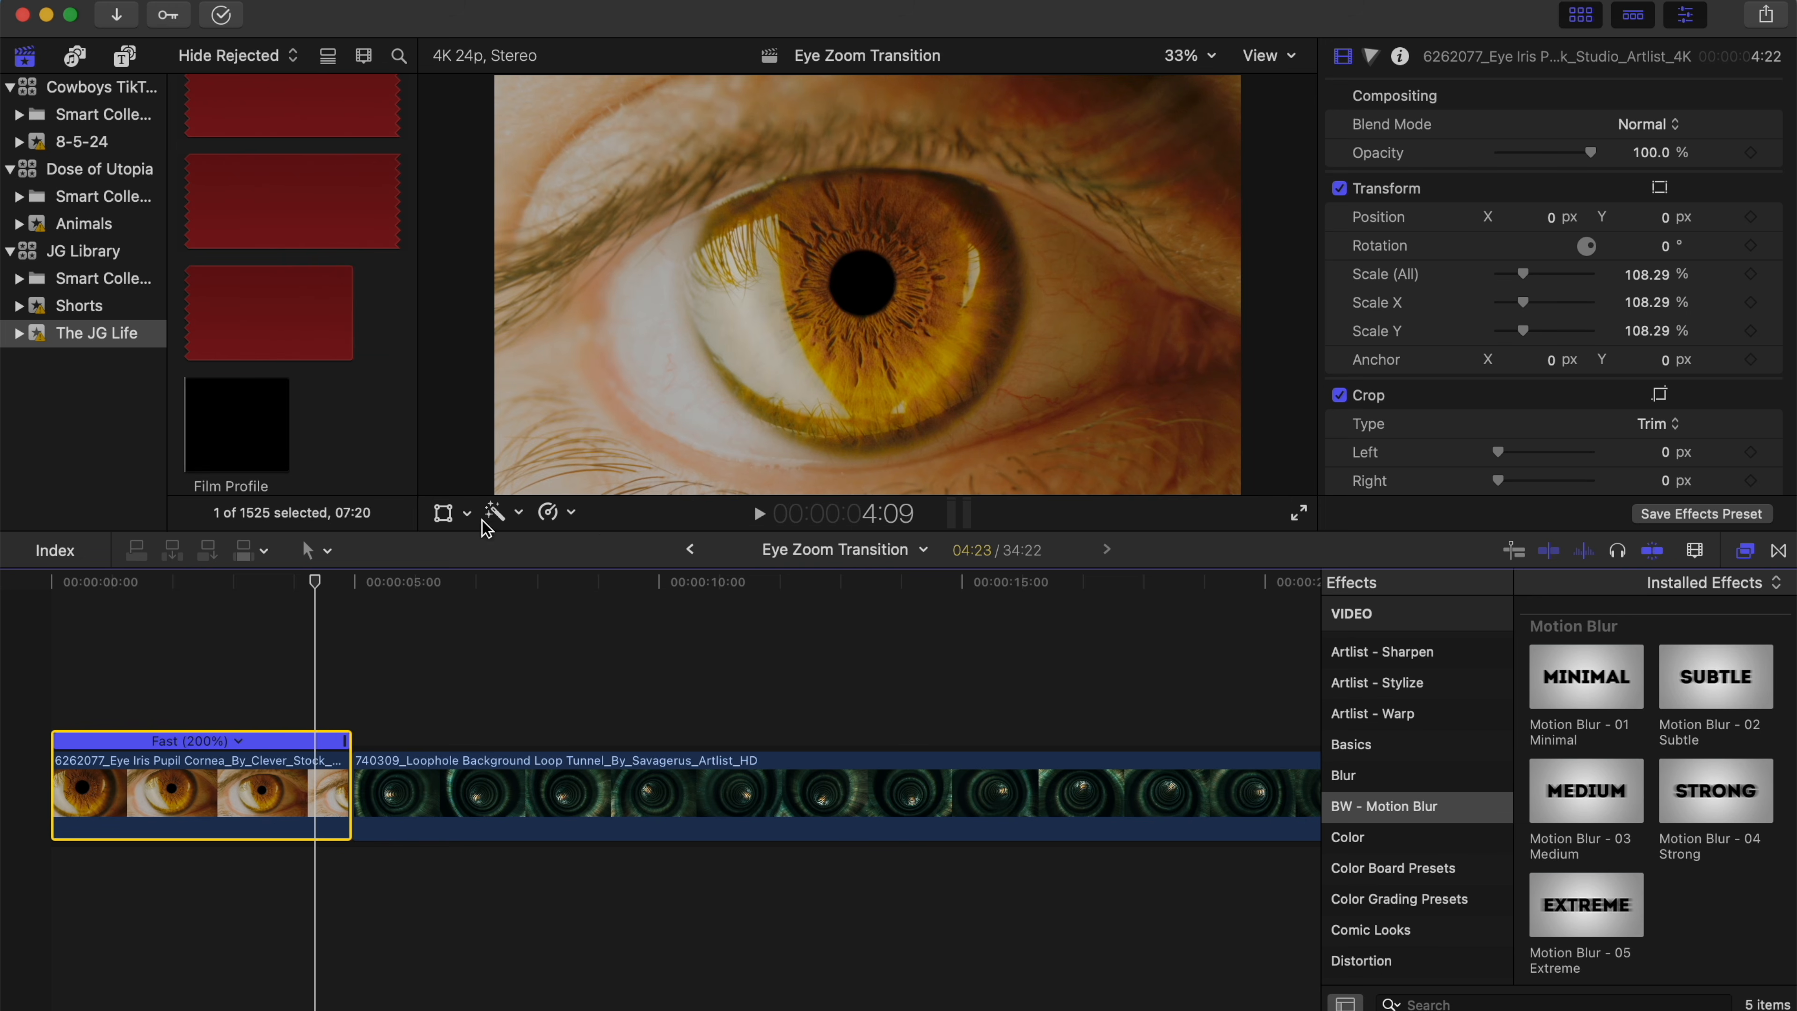
- Reverse the eye clip and play it back from the start of the timeline
click(575, 517)
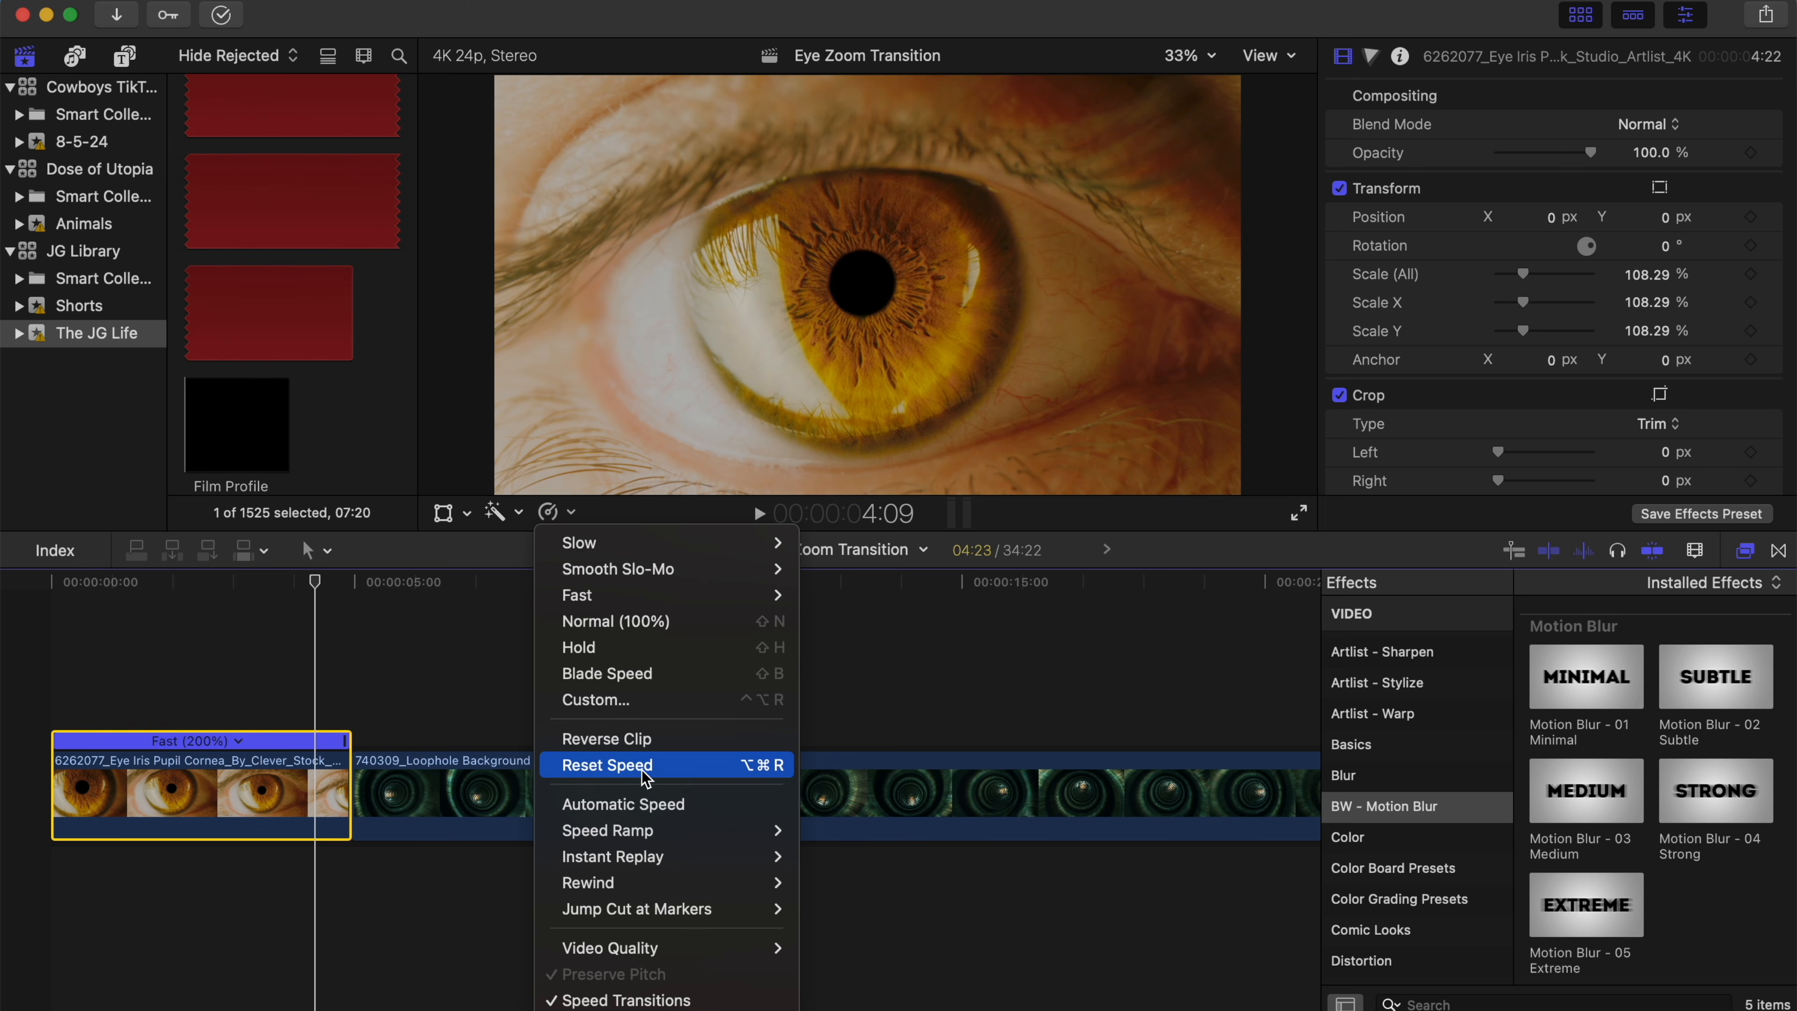
click(642, 738)
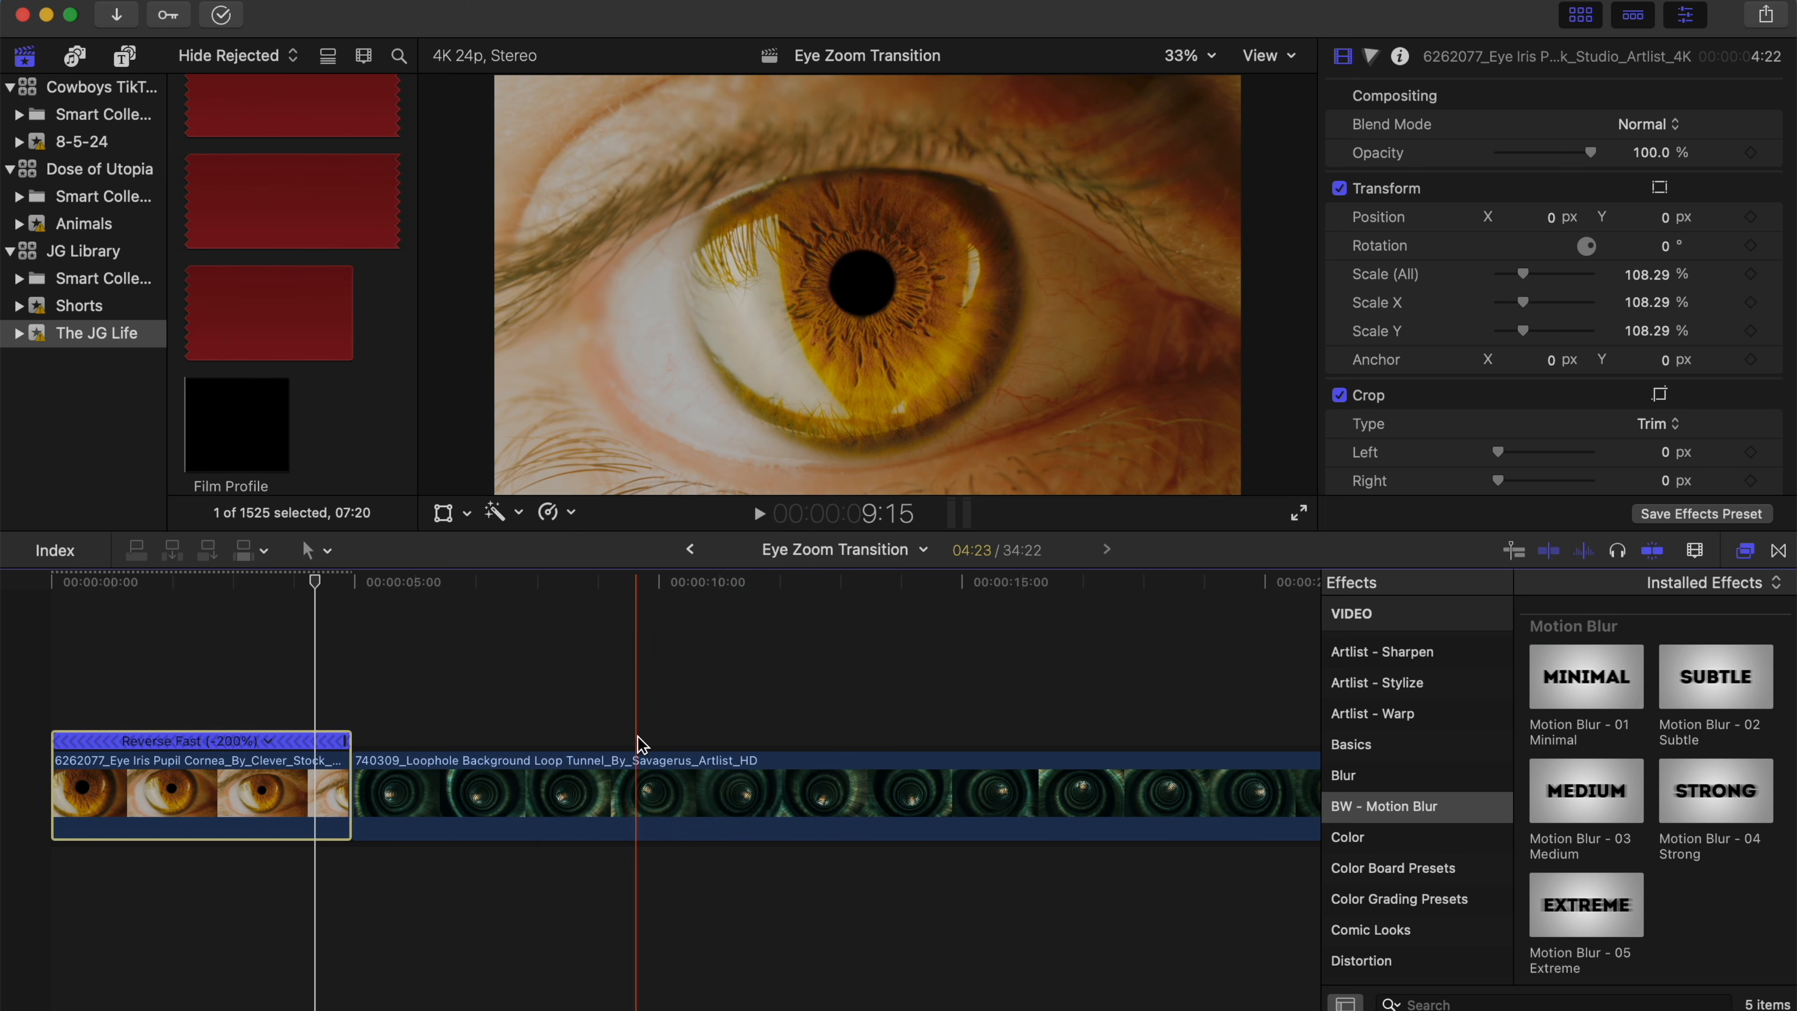
click(201, 584)
drag(199, 587, 63, 586)
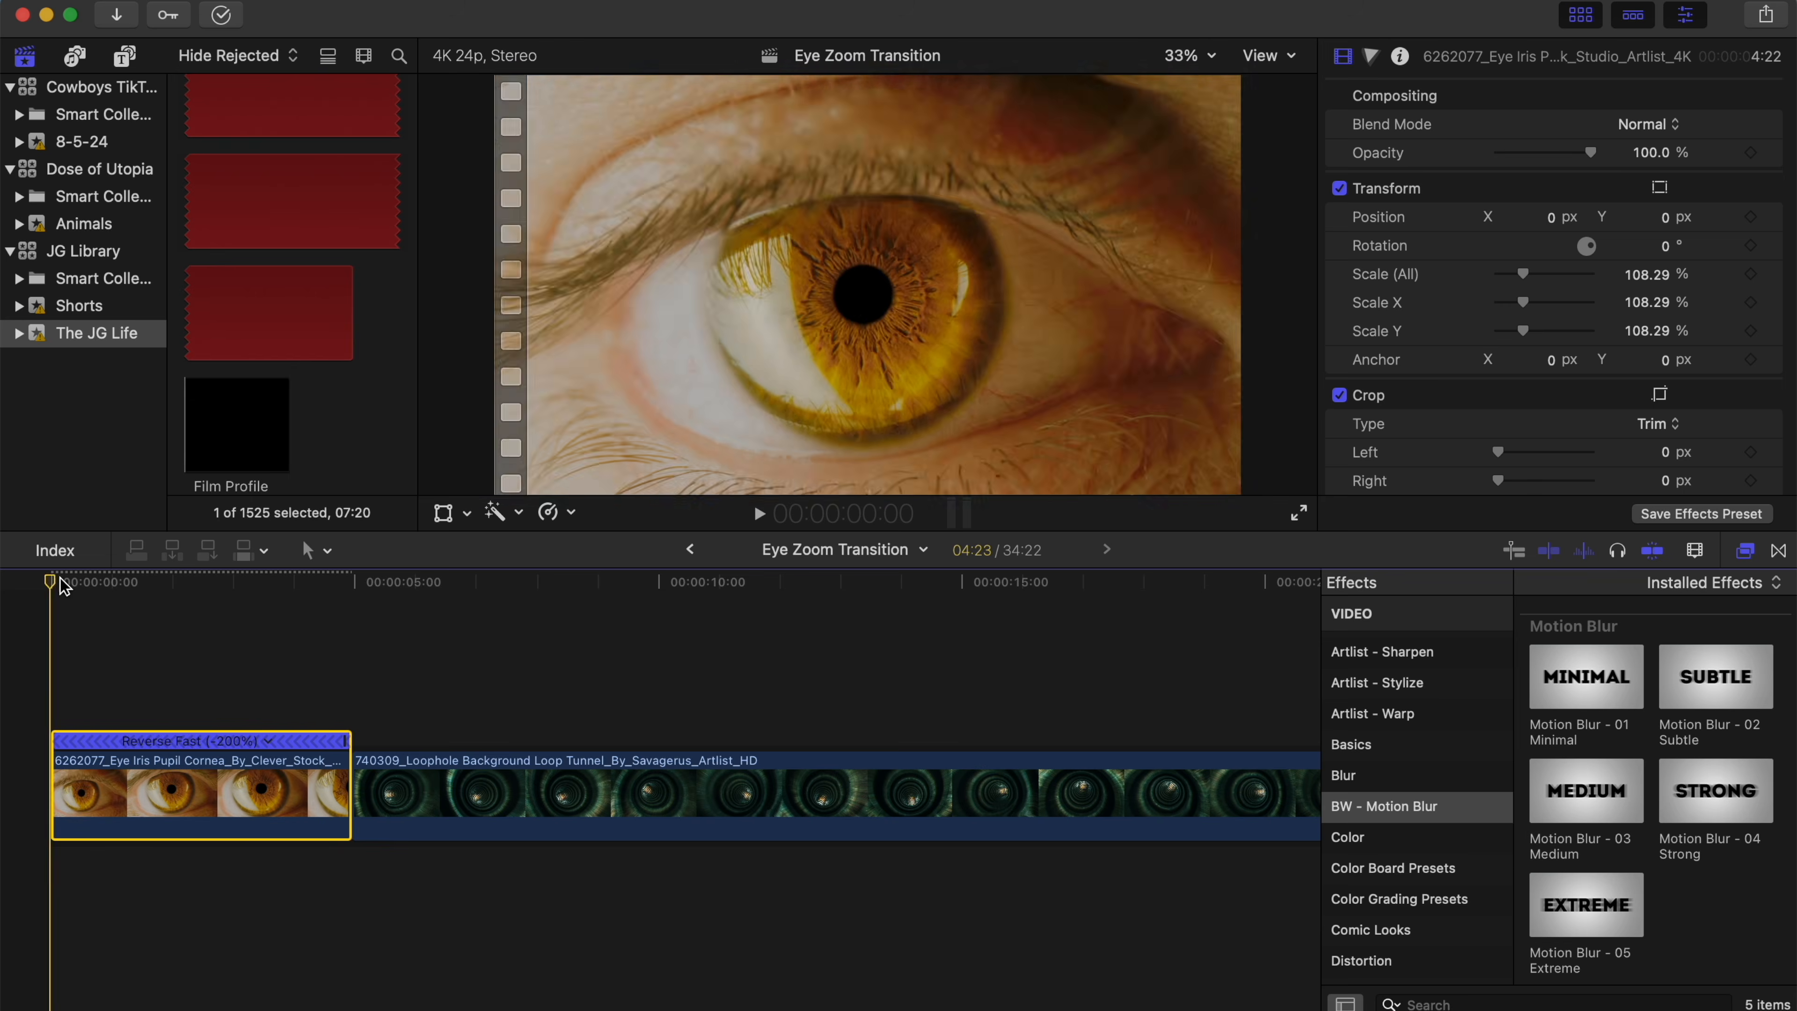
key(space)
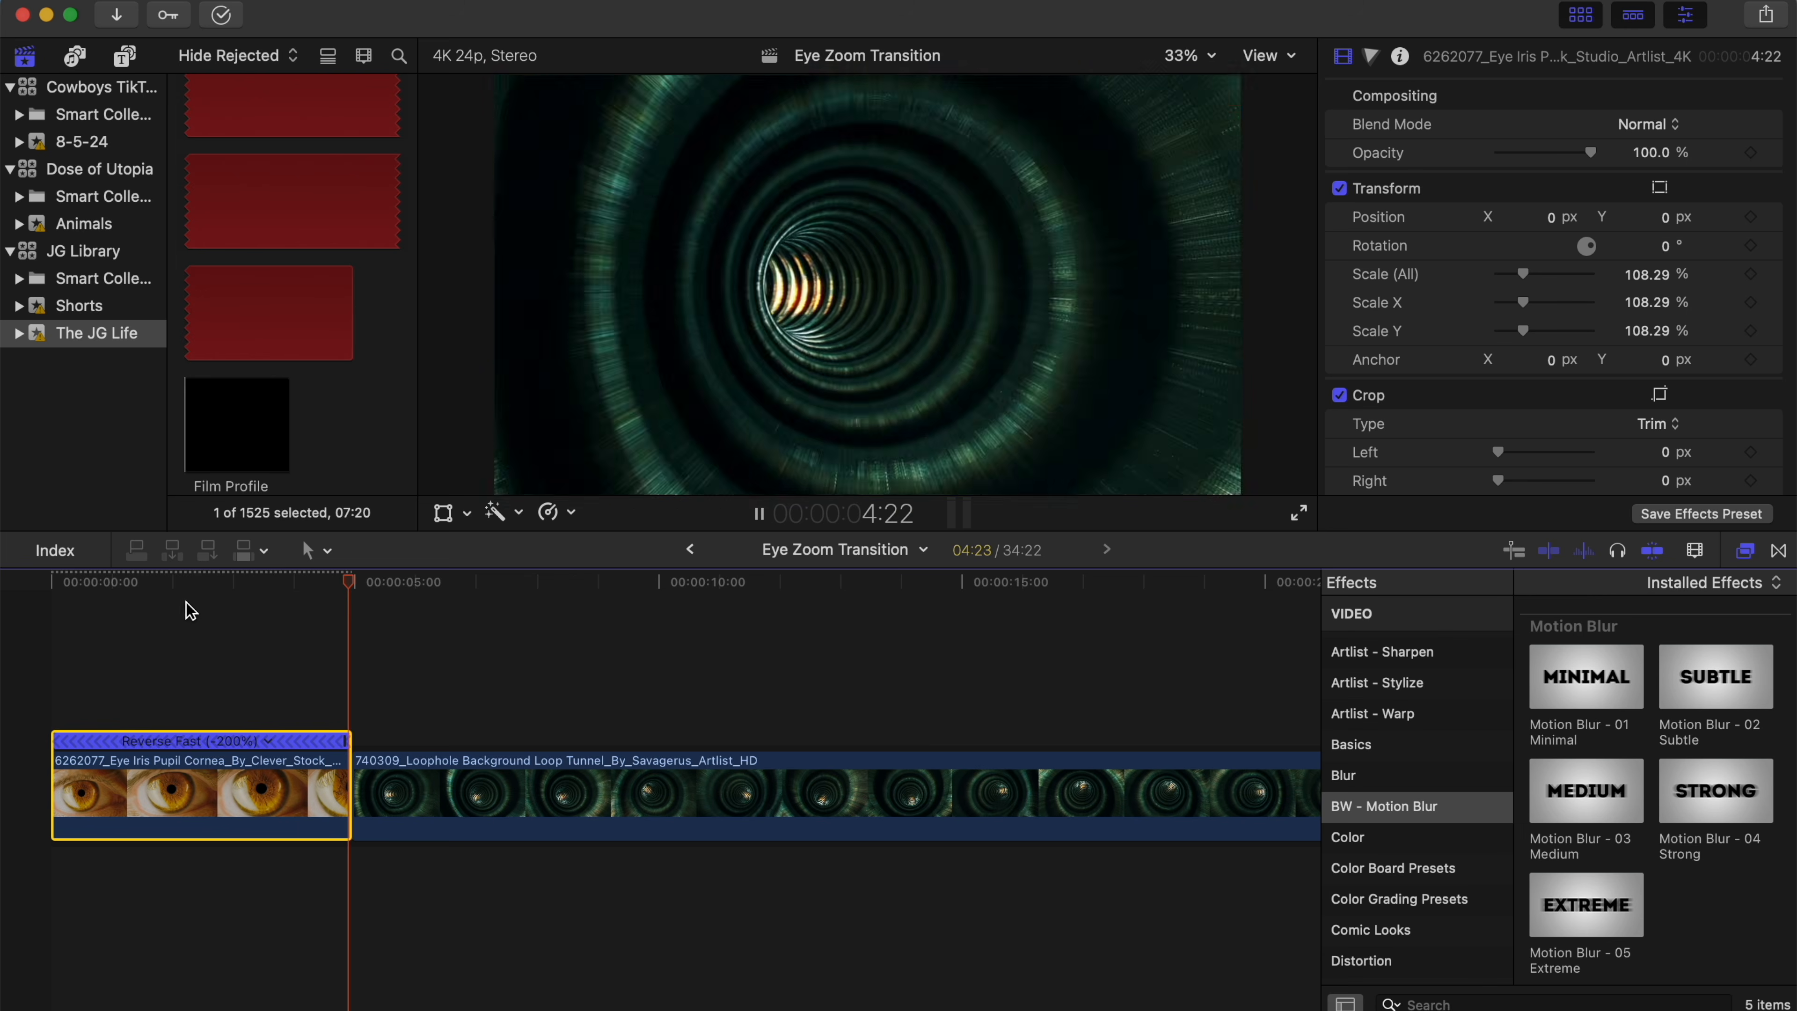
drag(403, 584, 62, 577)
key(space)
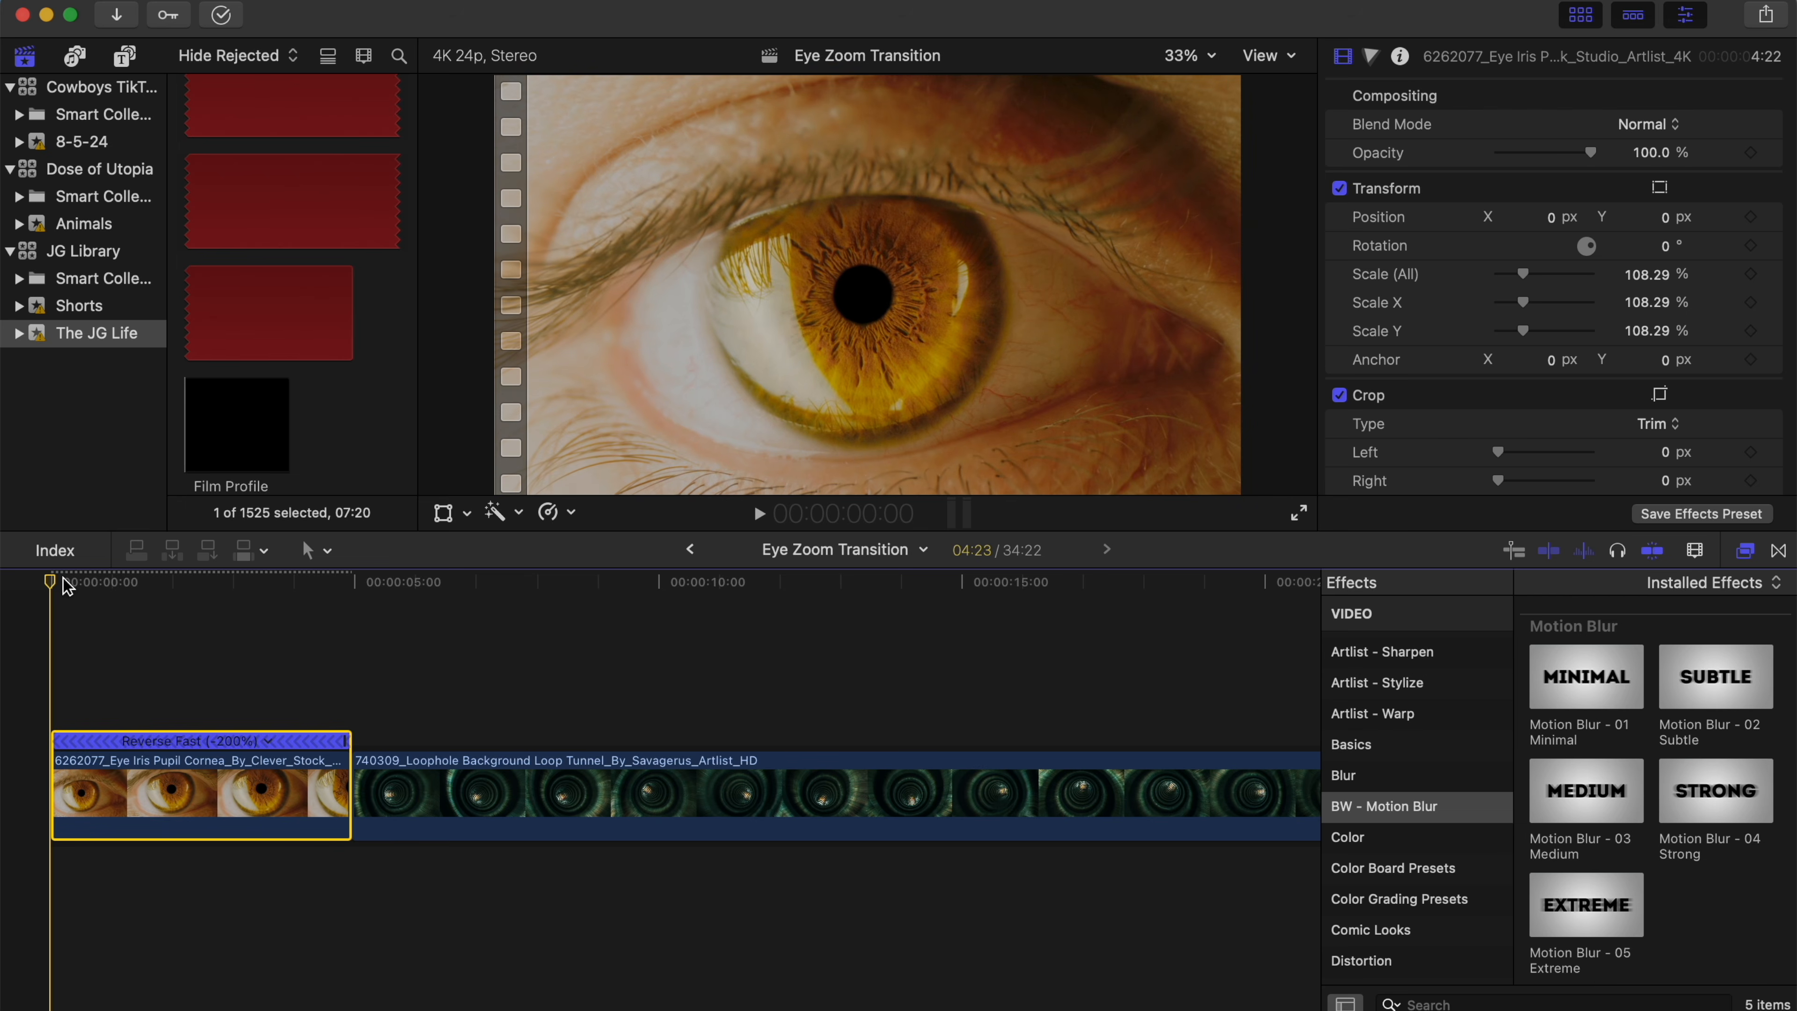
- Add a magnetic mask to the eye clip, sampling the pupil and subtracting the surrounding iris and eye area
click(517, 513)
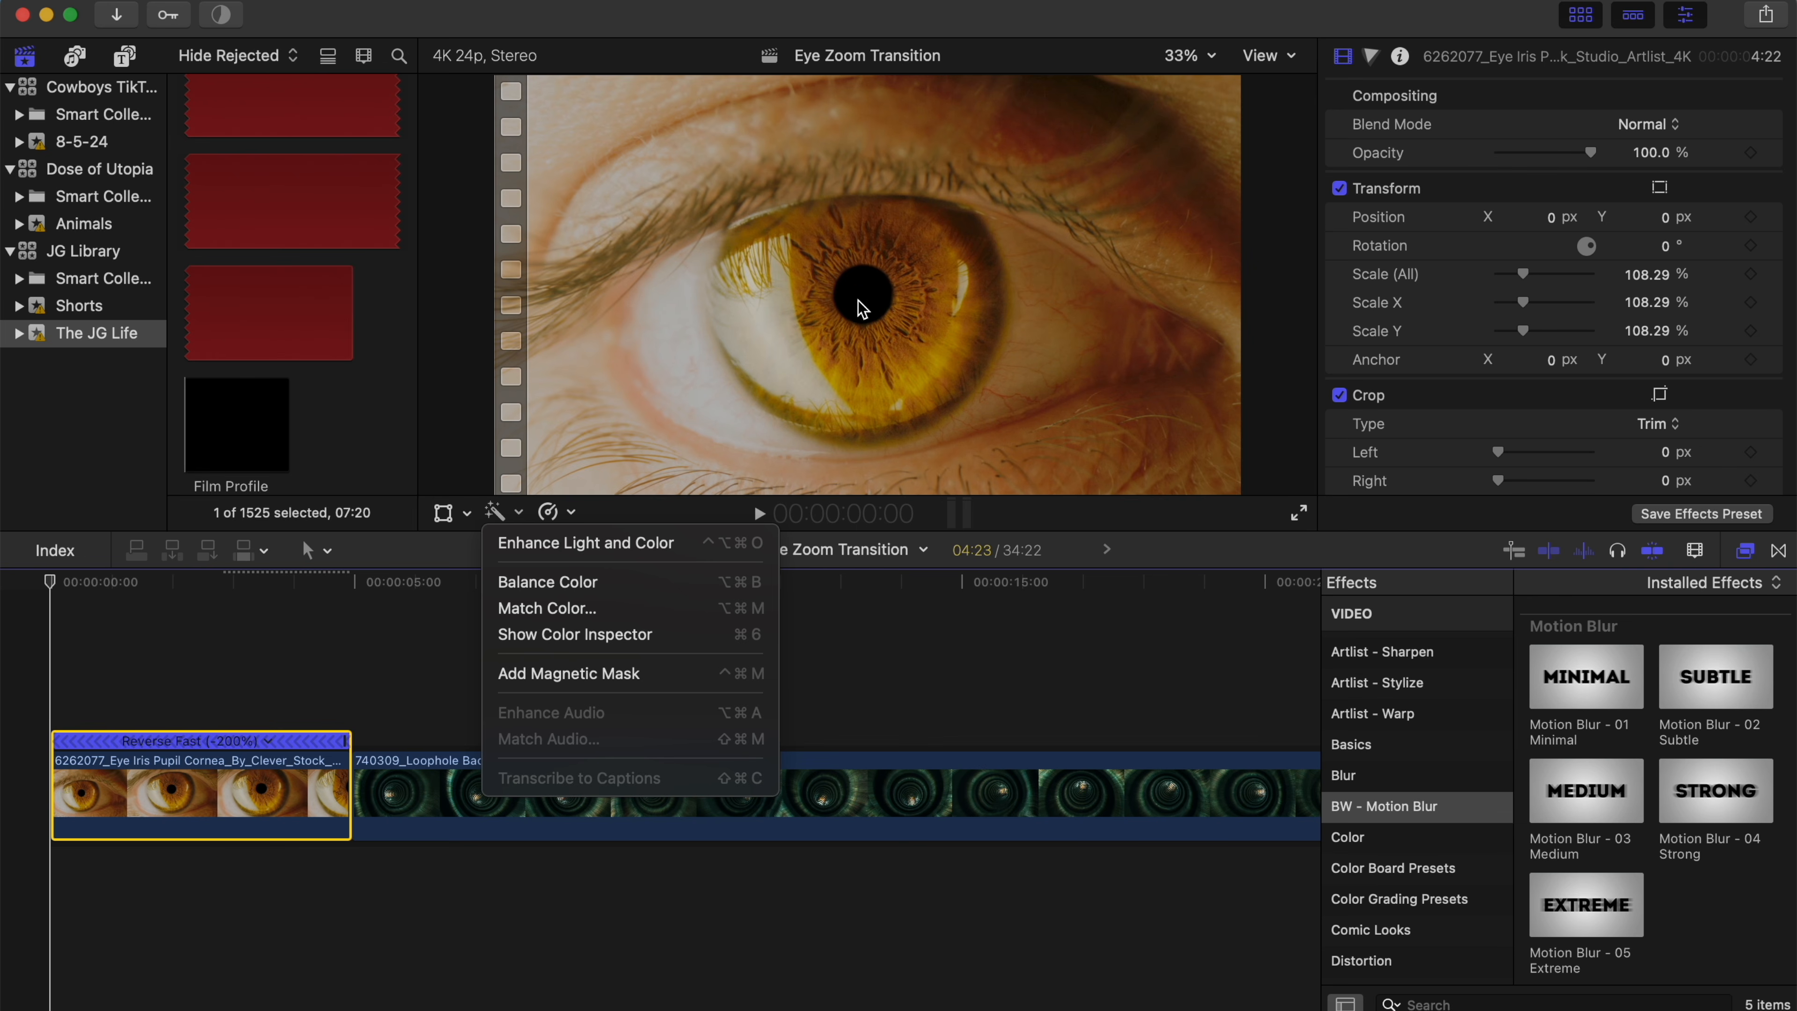
click(574, 678)
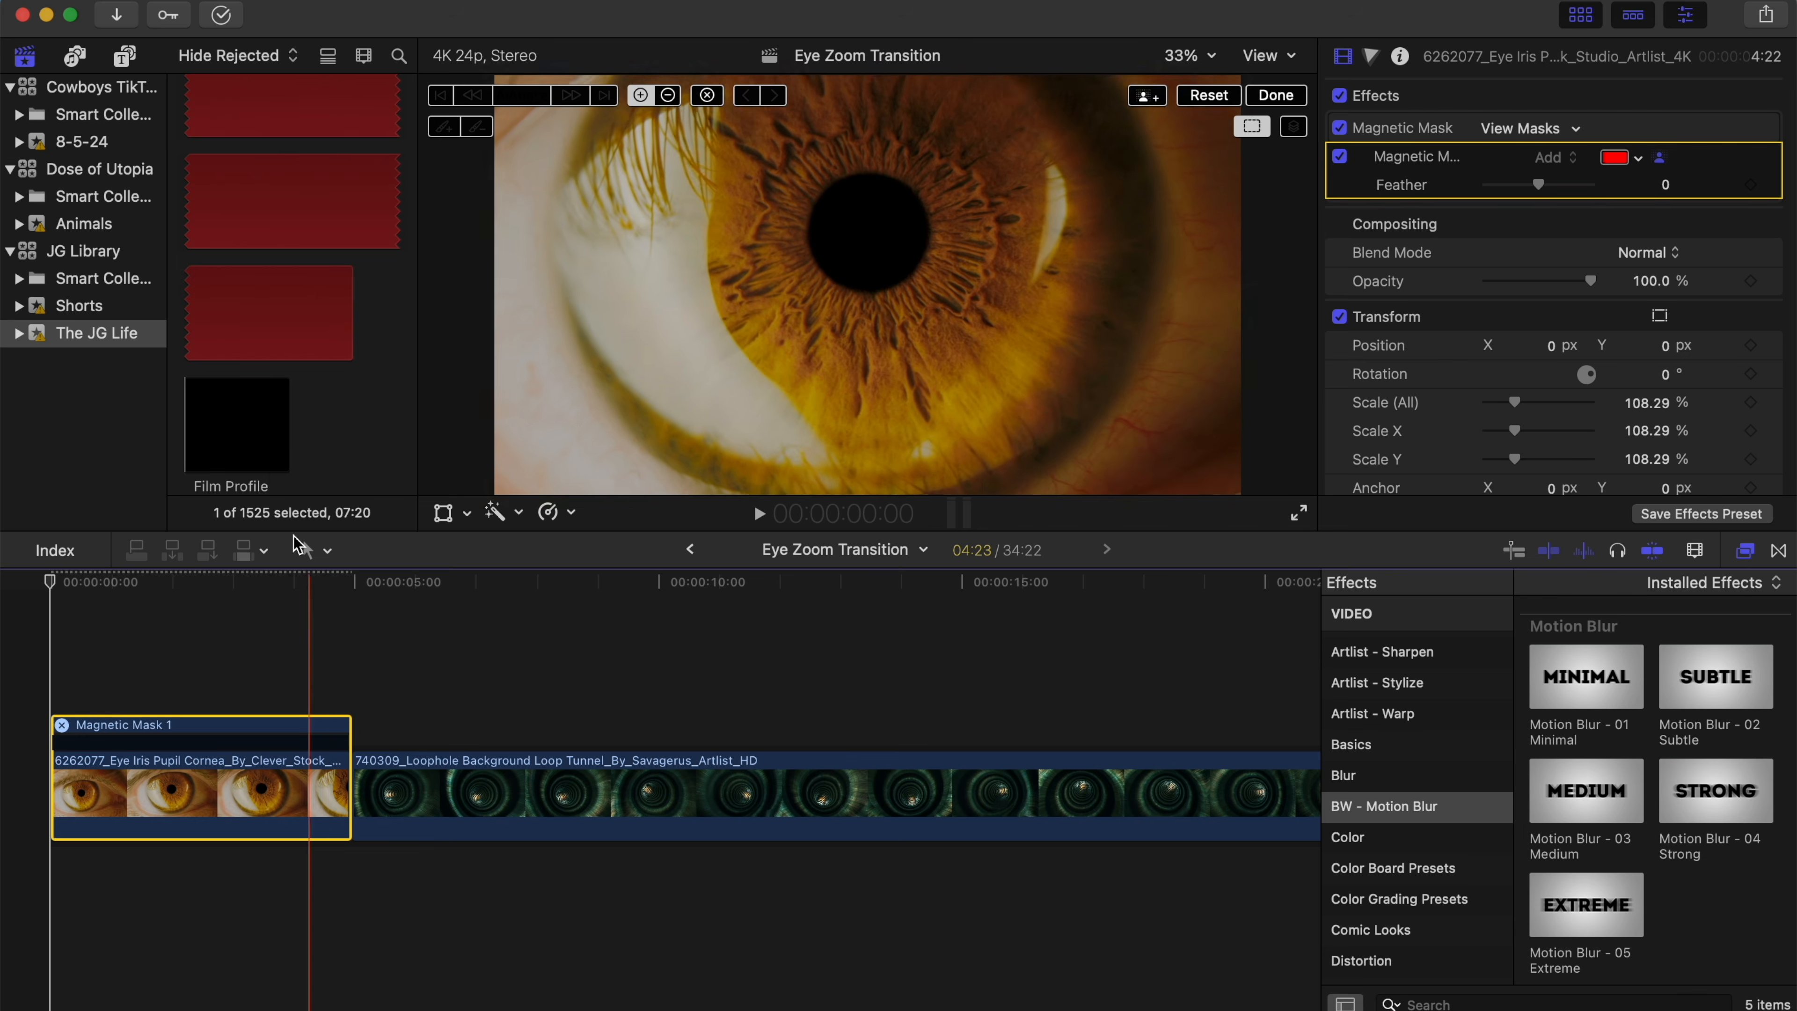
click(857, 276)
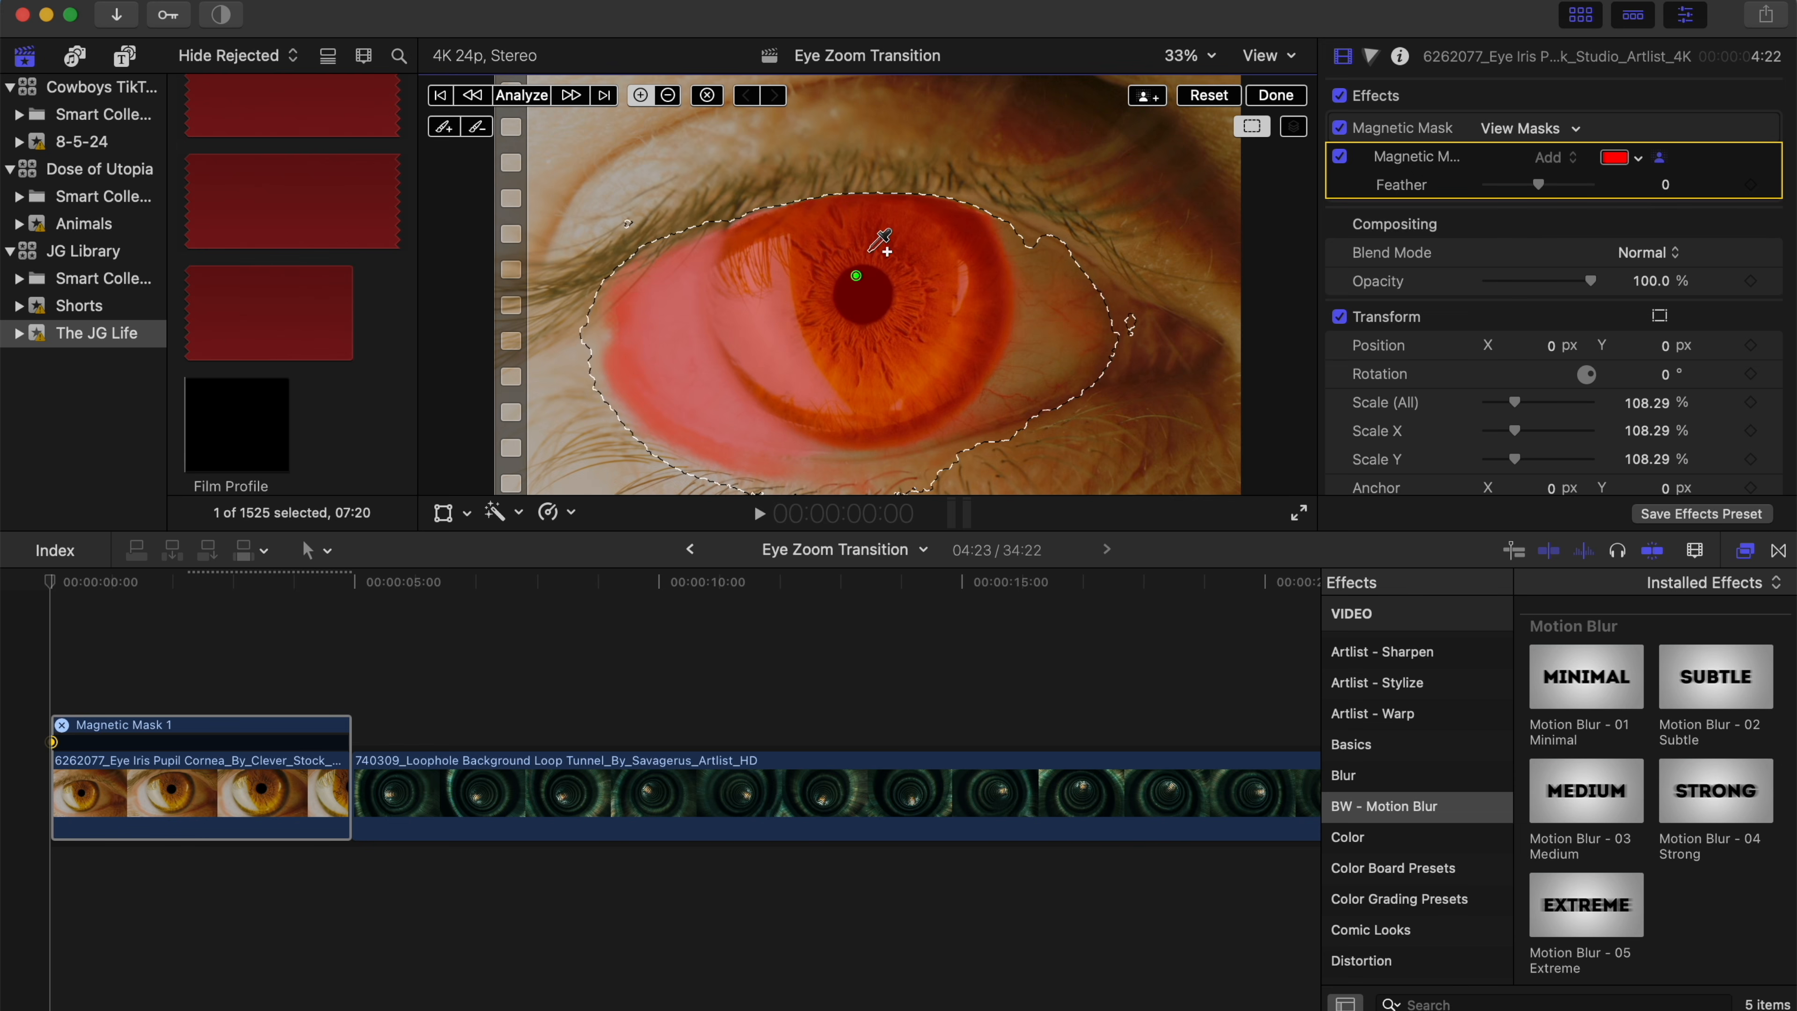
click(669, 97)
click(928, 273)
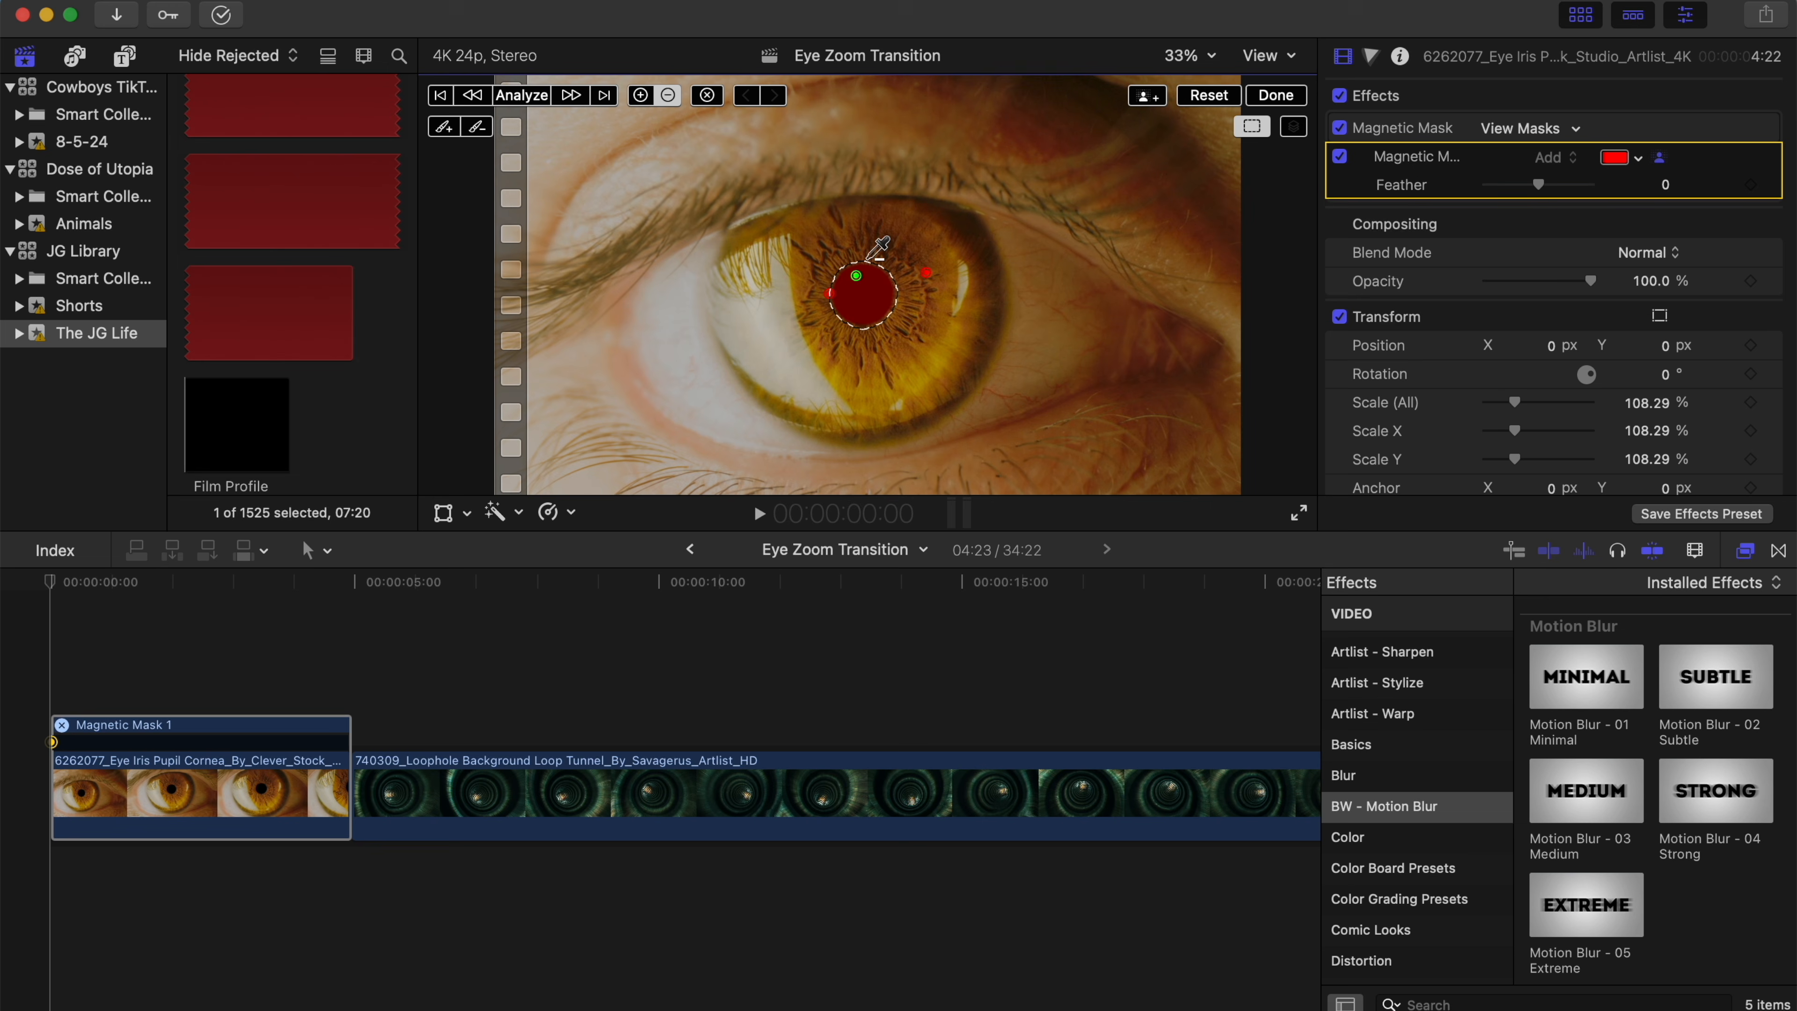
- Analyze the pupil's magnetic mask across the clip and invert it so that the pupil is cut out
click(521, 95)
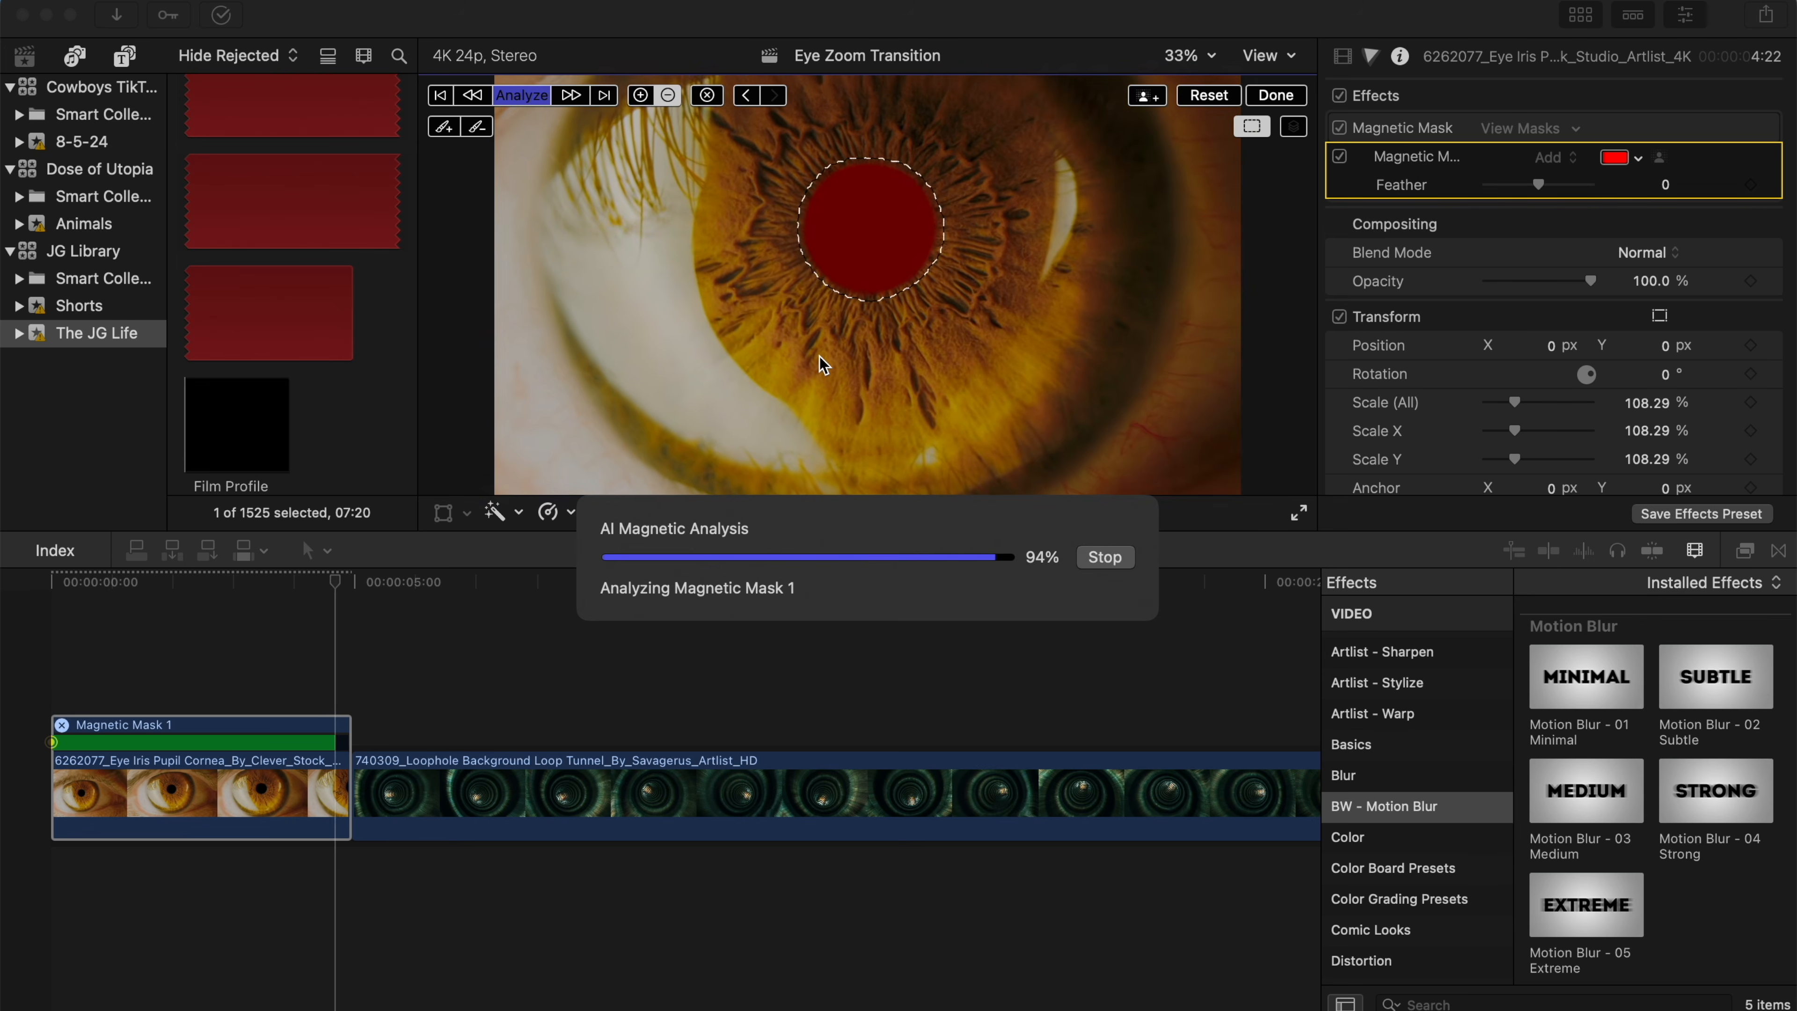
click(1276, 96)
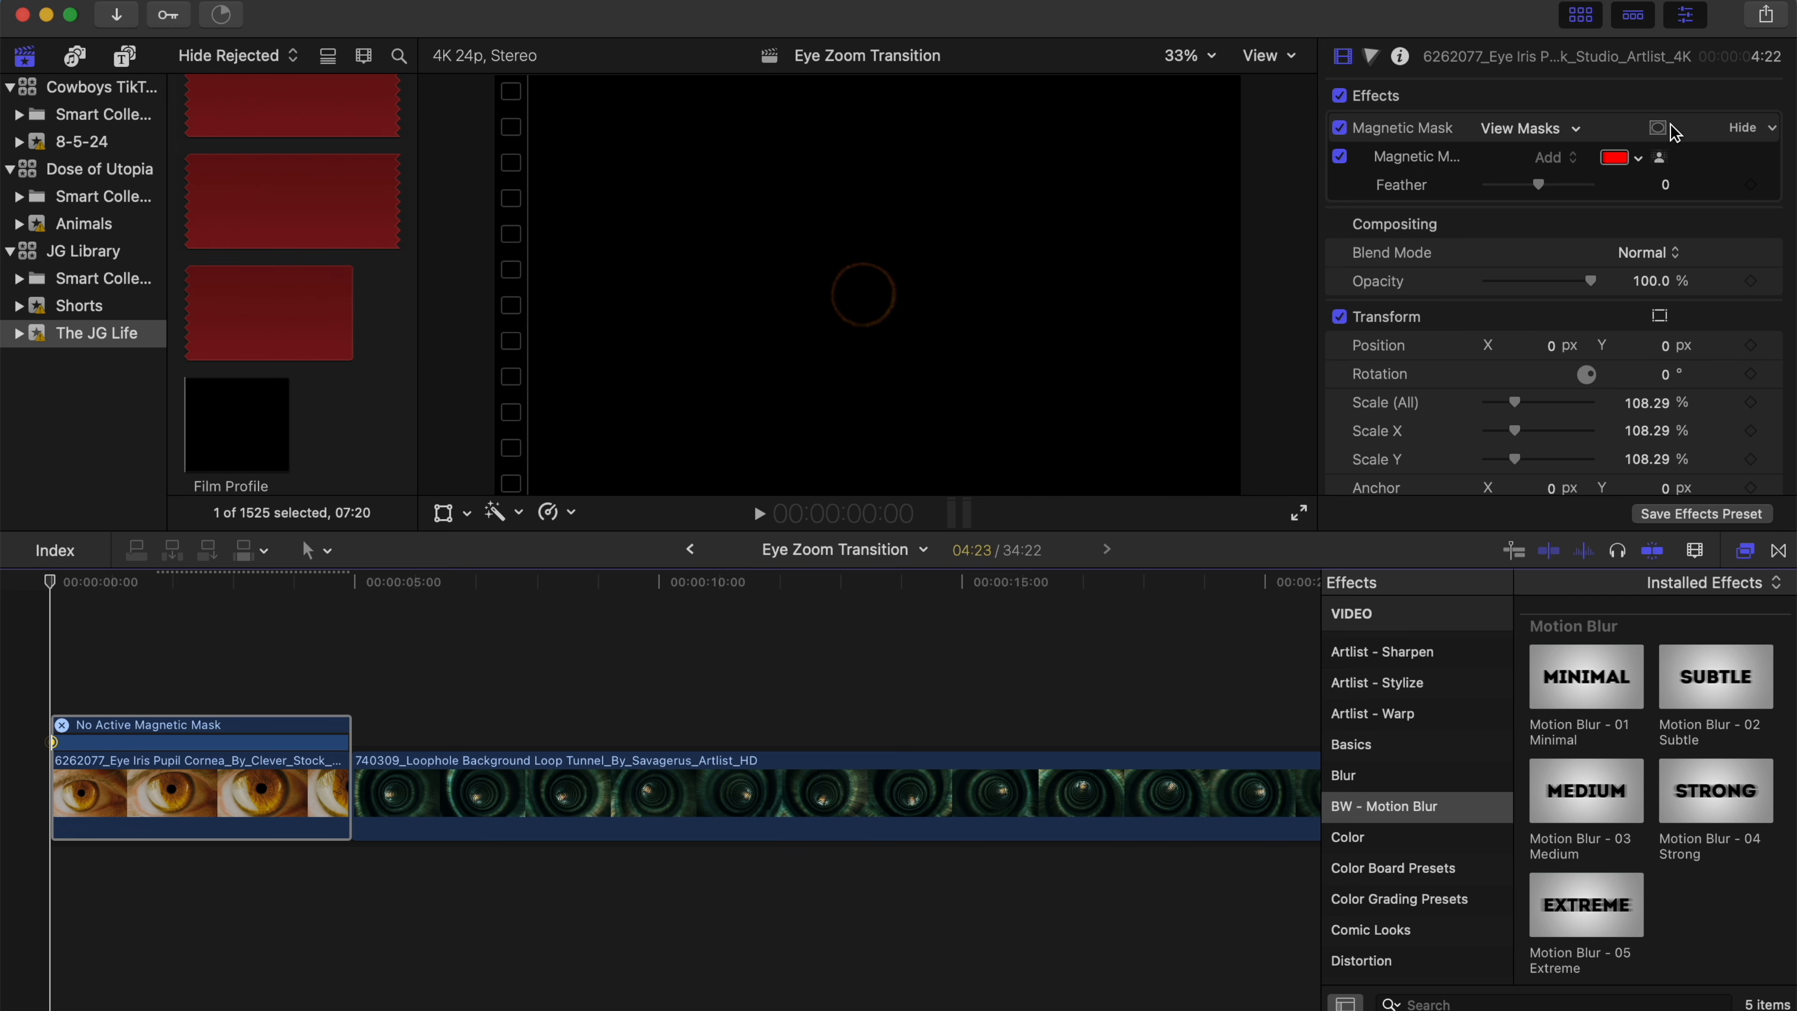
click(1661, 129)
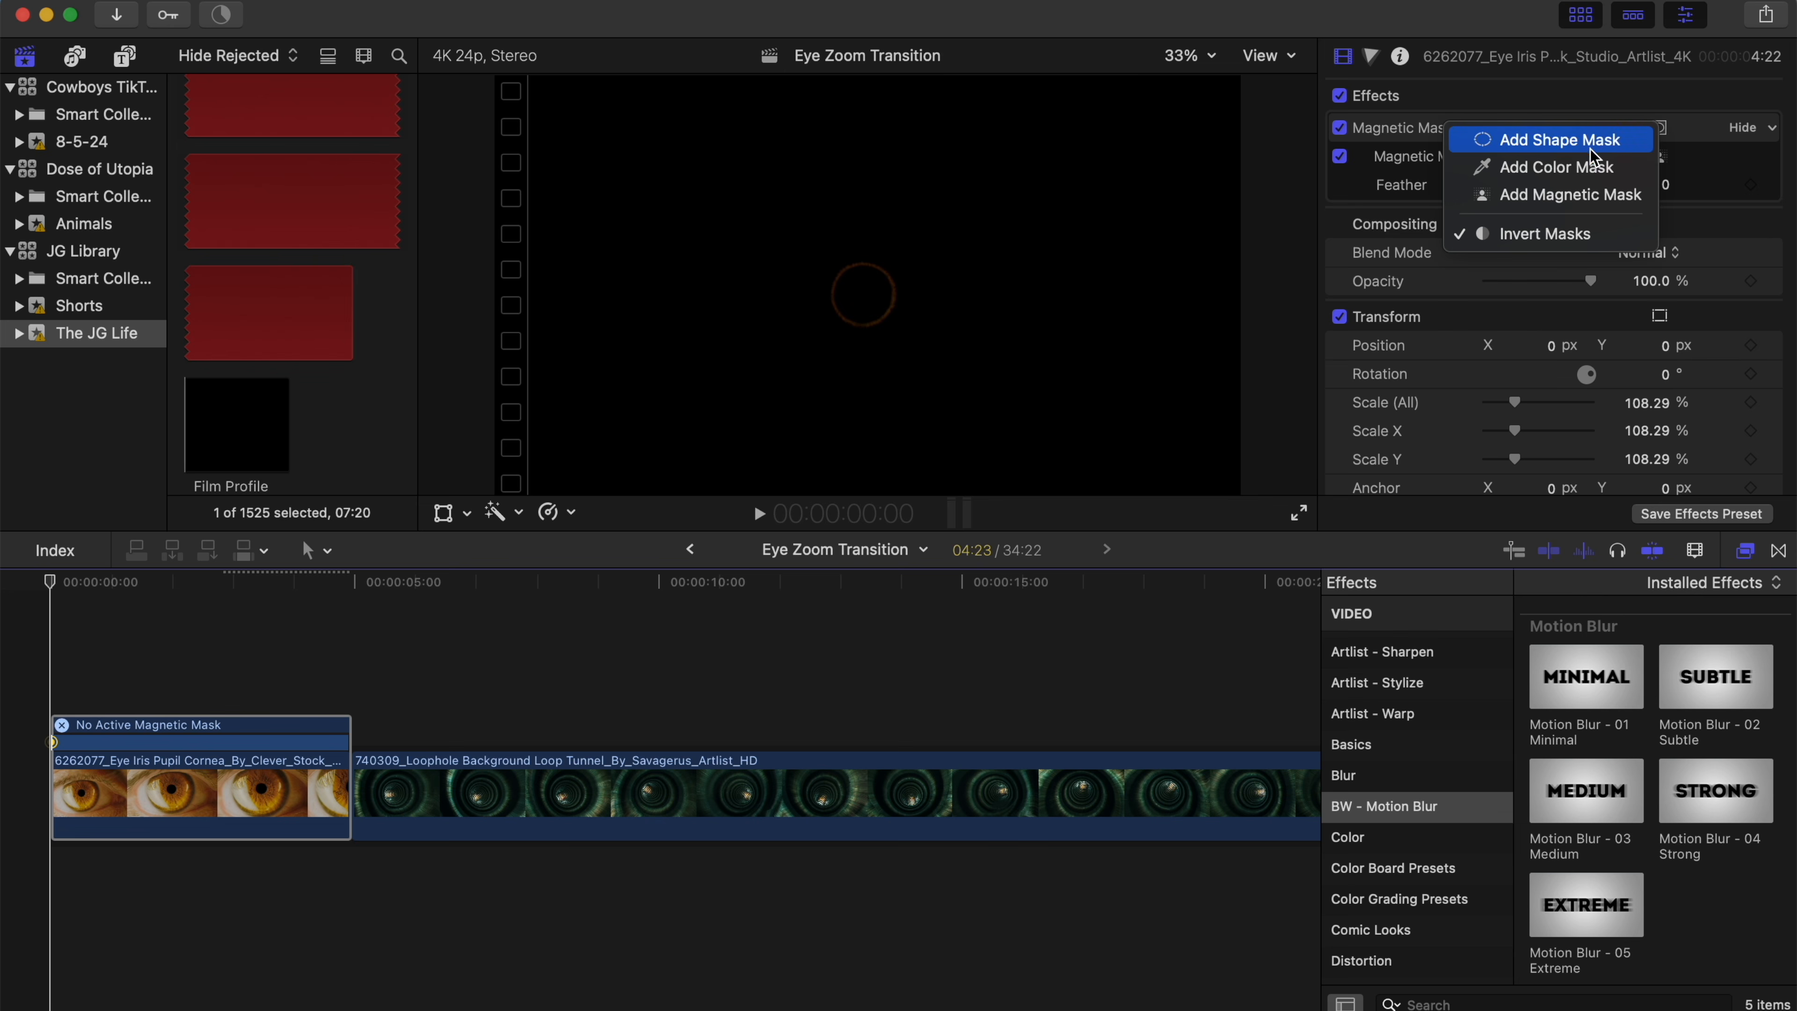
click(1553, 236)
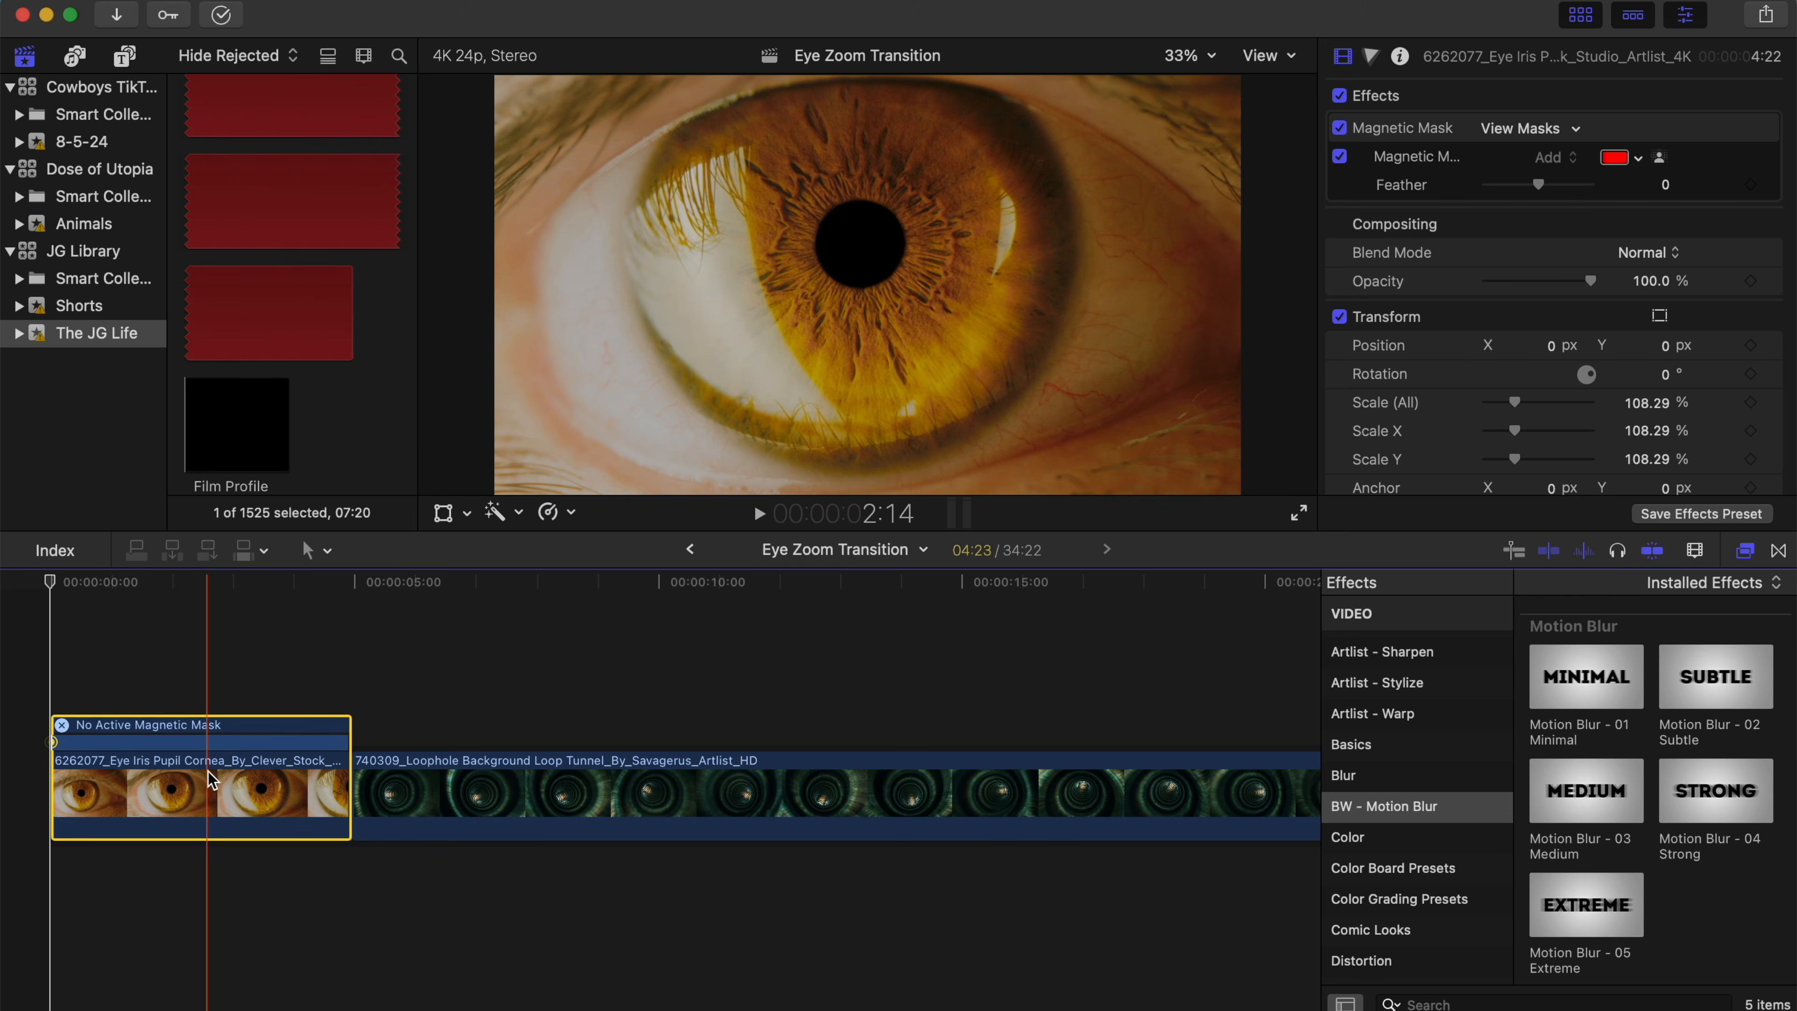
- Turn the masked eye clip into a compound clip named Eye Zoom Transition Clip in The JG Life event
right_click(208, 771)
click(401, 491)
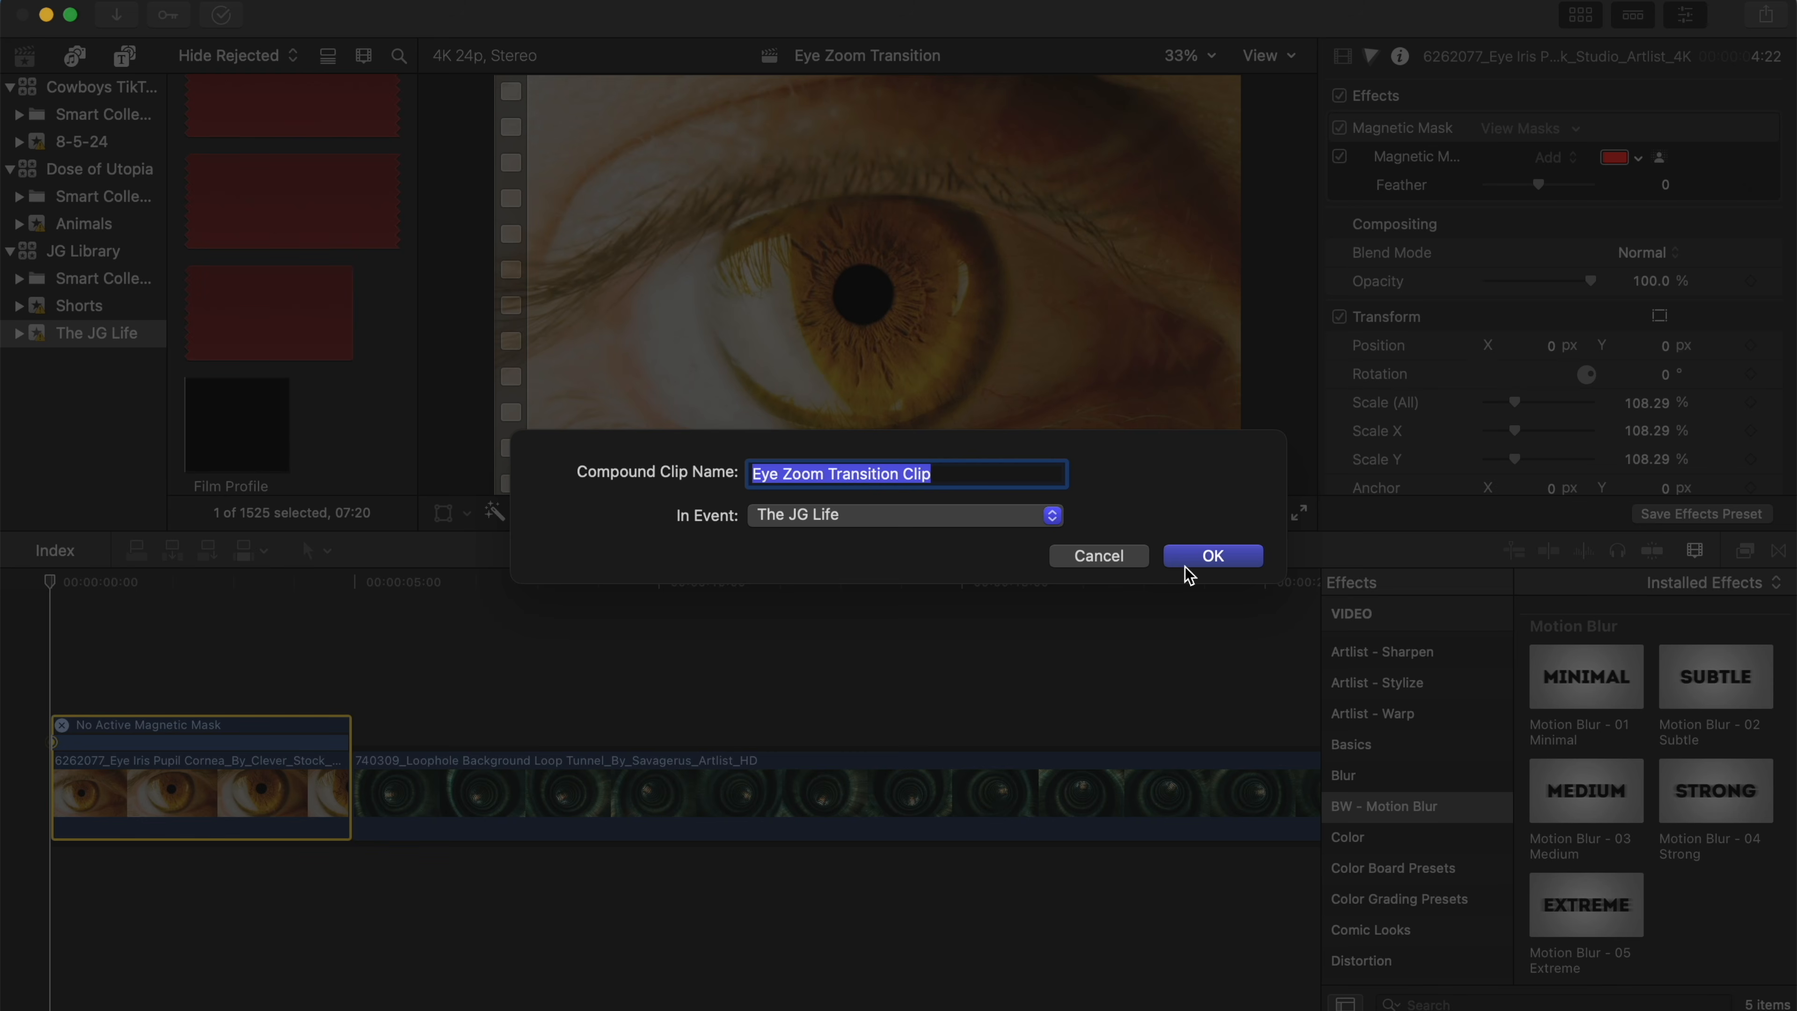
click(1213, 557)
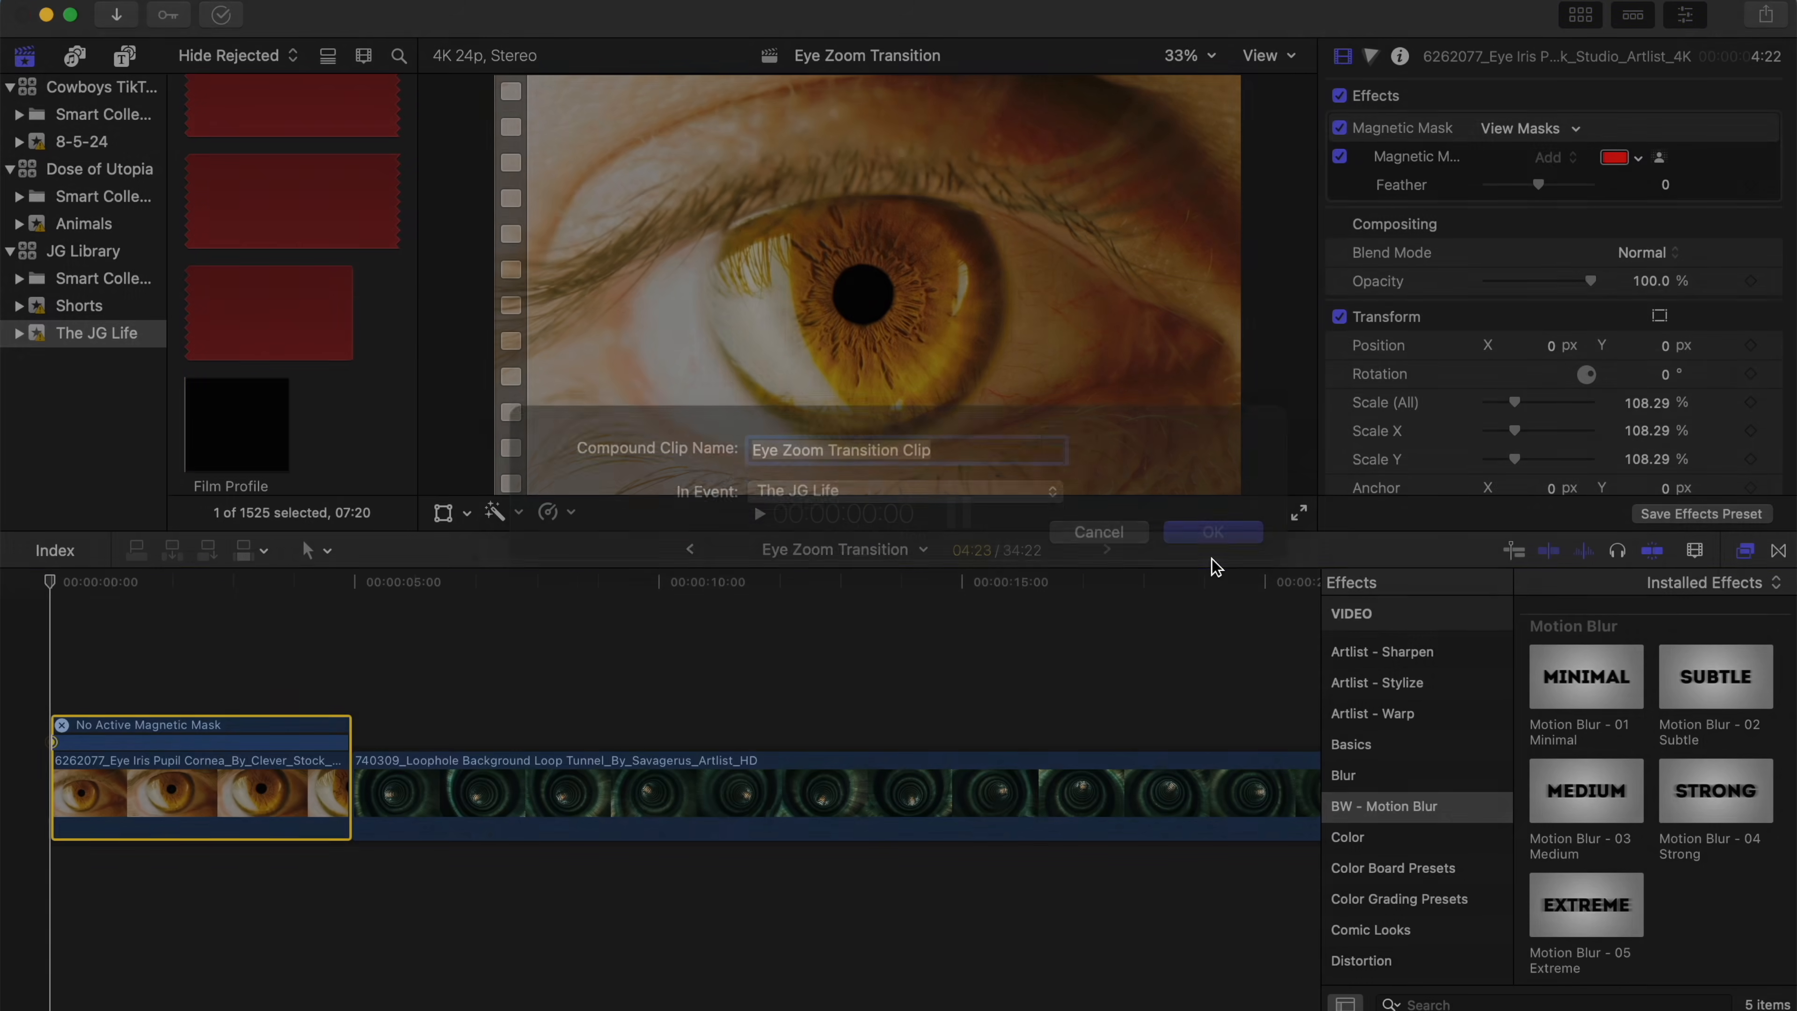
- Apply a Ken Burns crop to the compound clip and swap its start and end frames
key(Home)
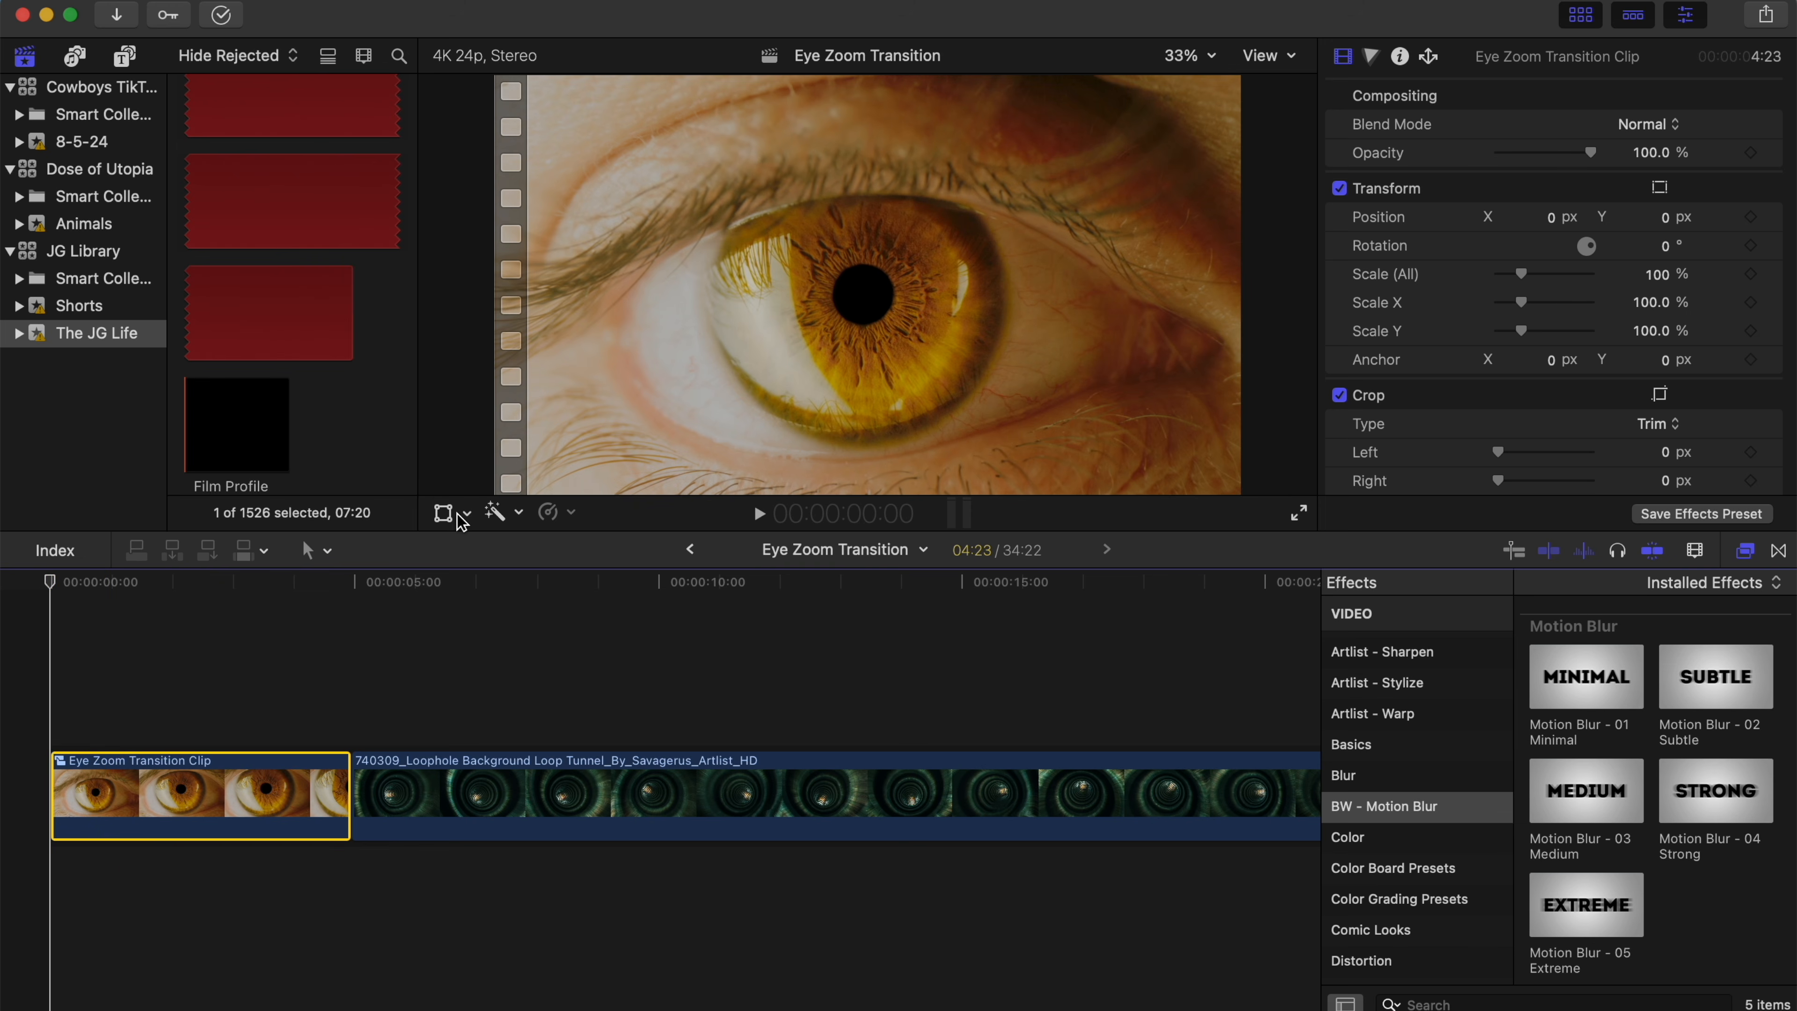
click(469, 515)
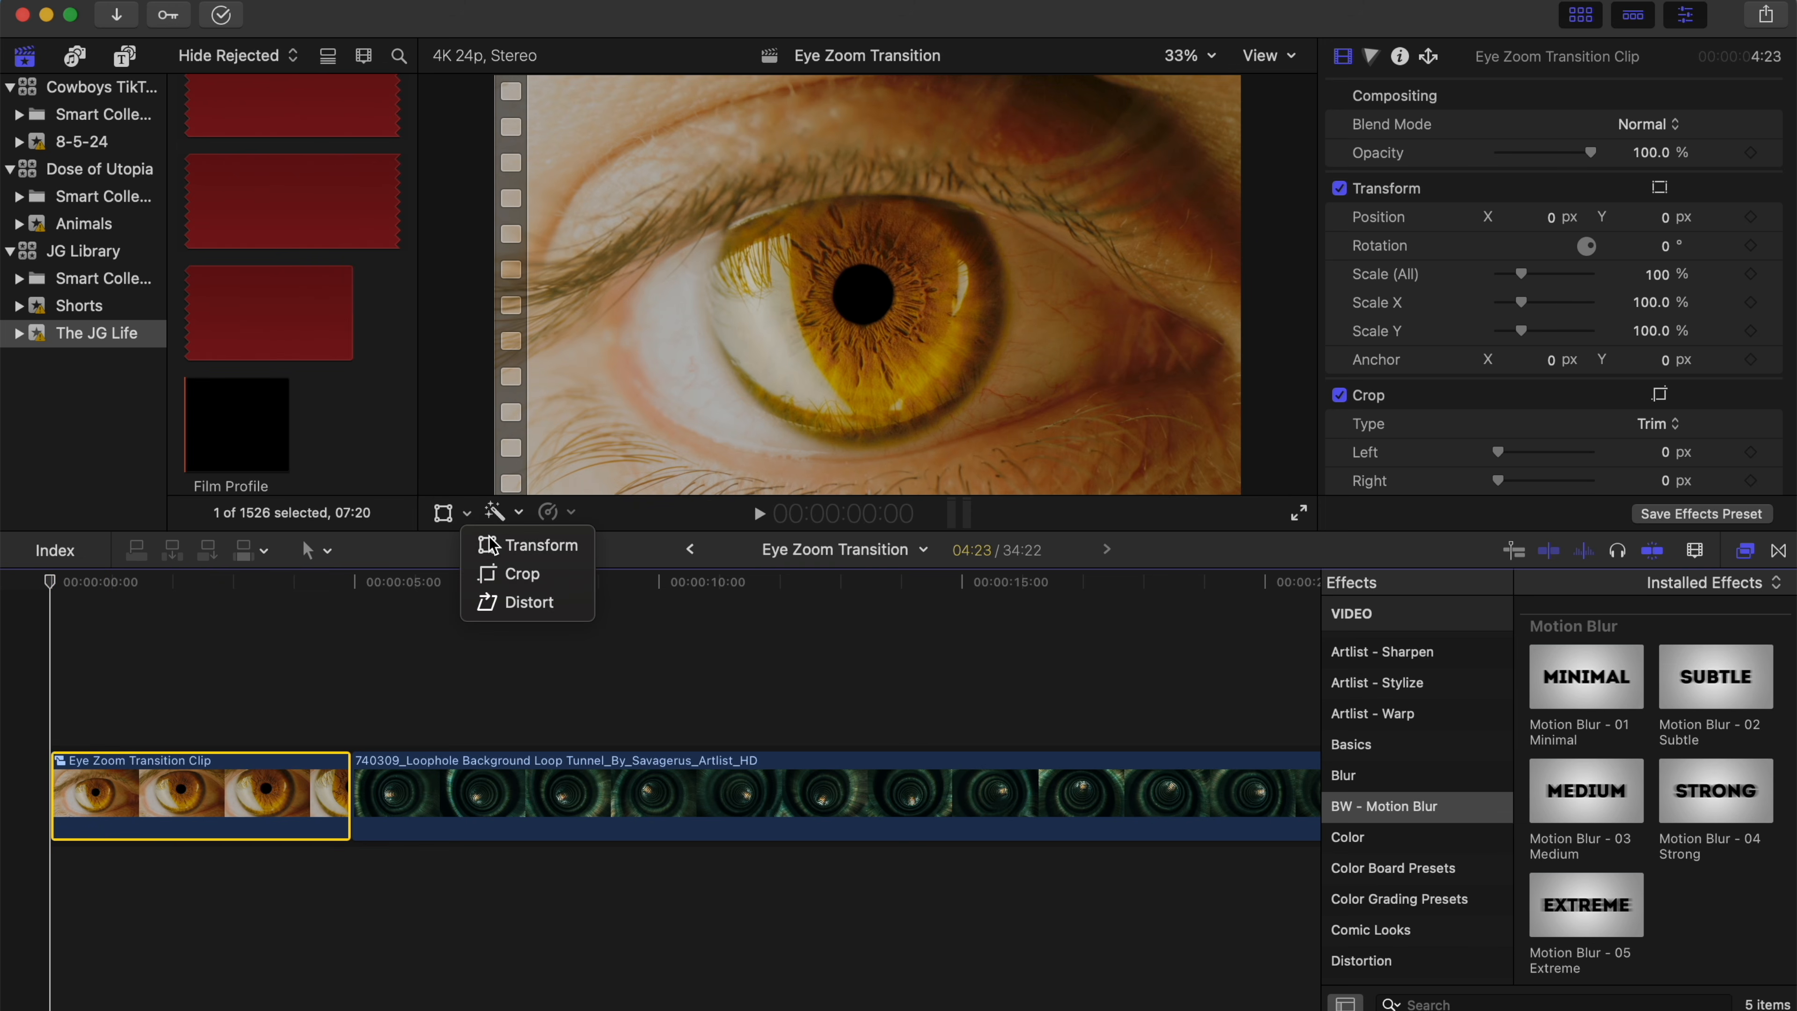
click(524, 575)
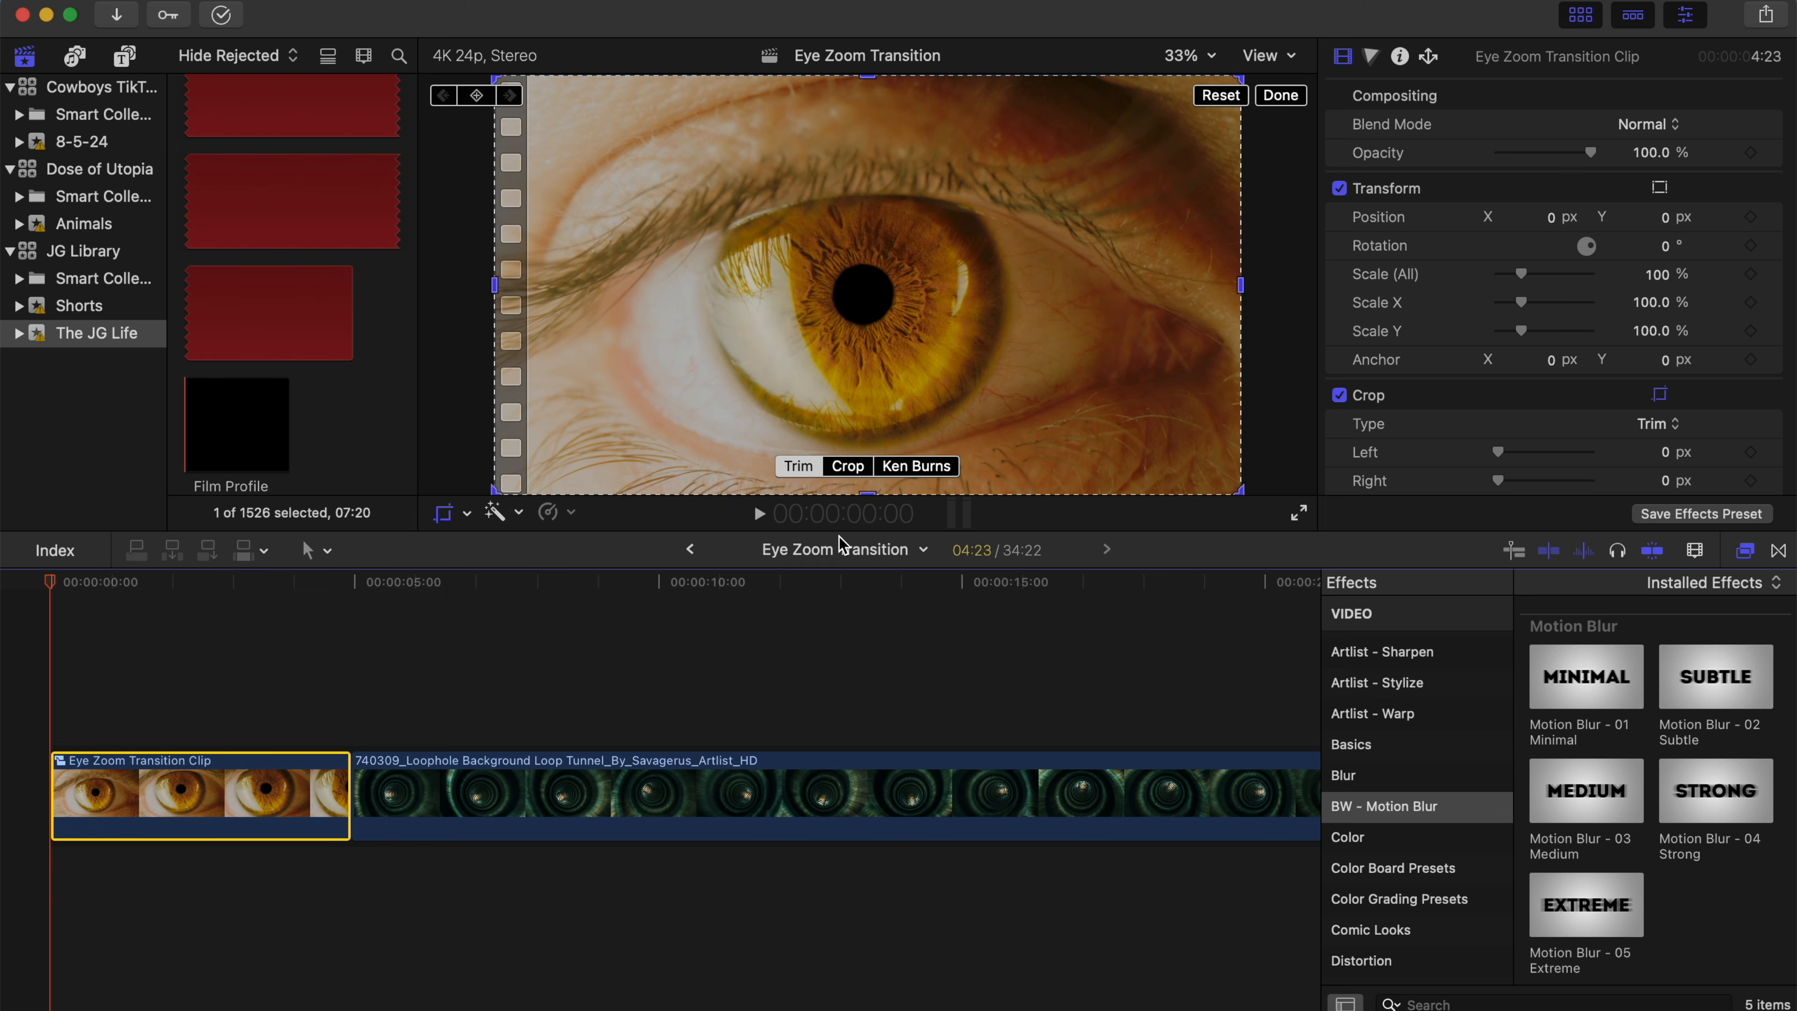
click(915, 466)
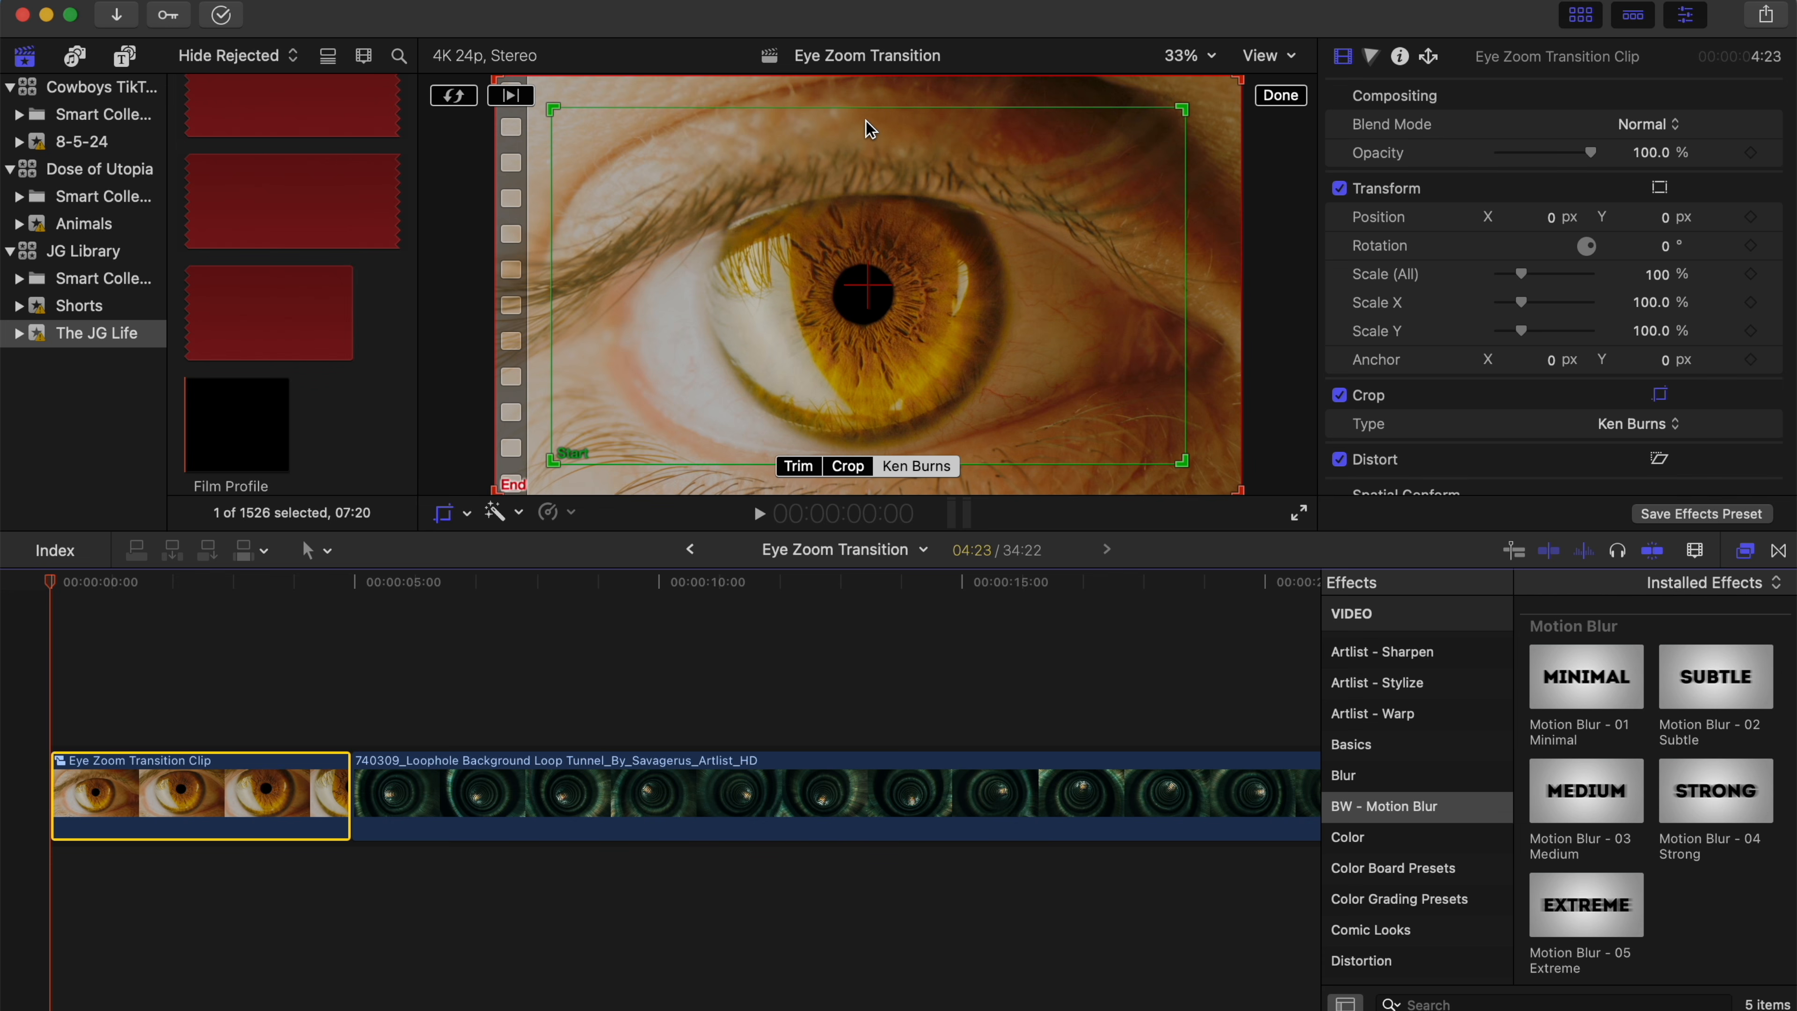
click(453, 95)
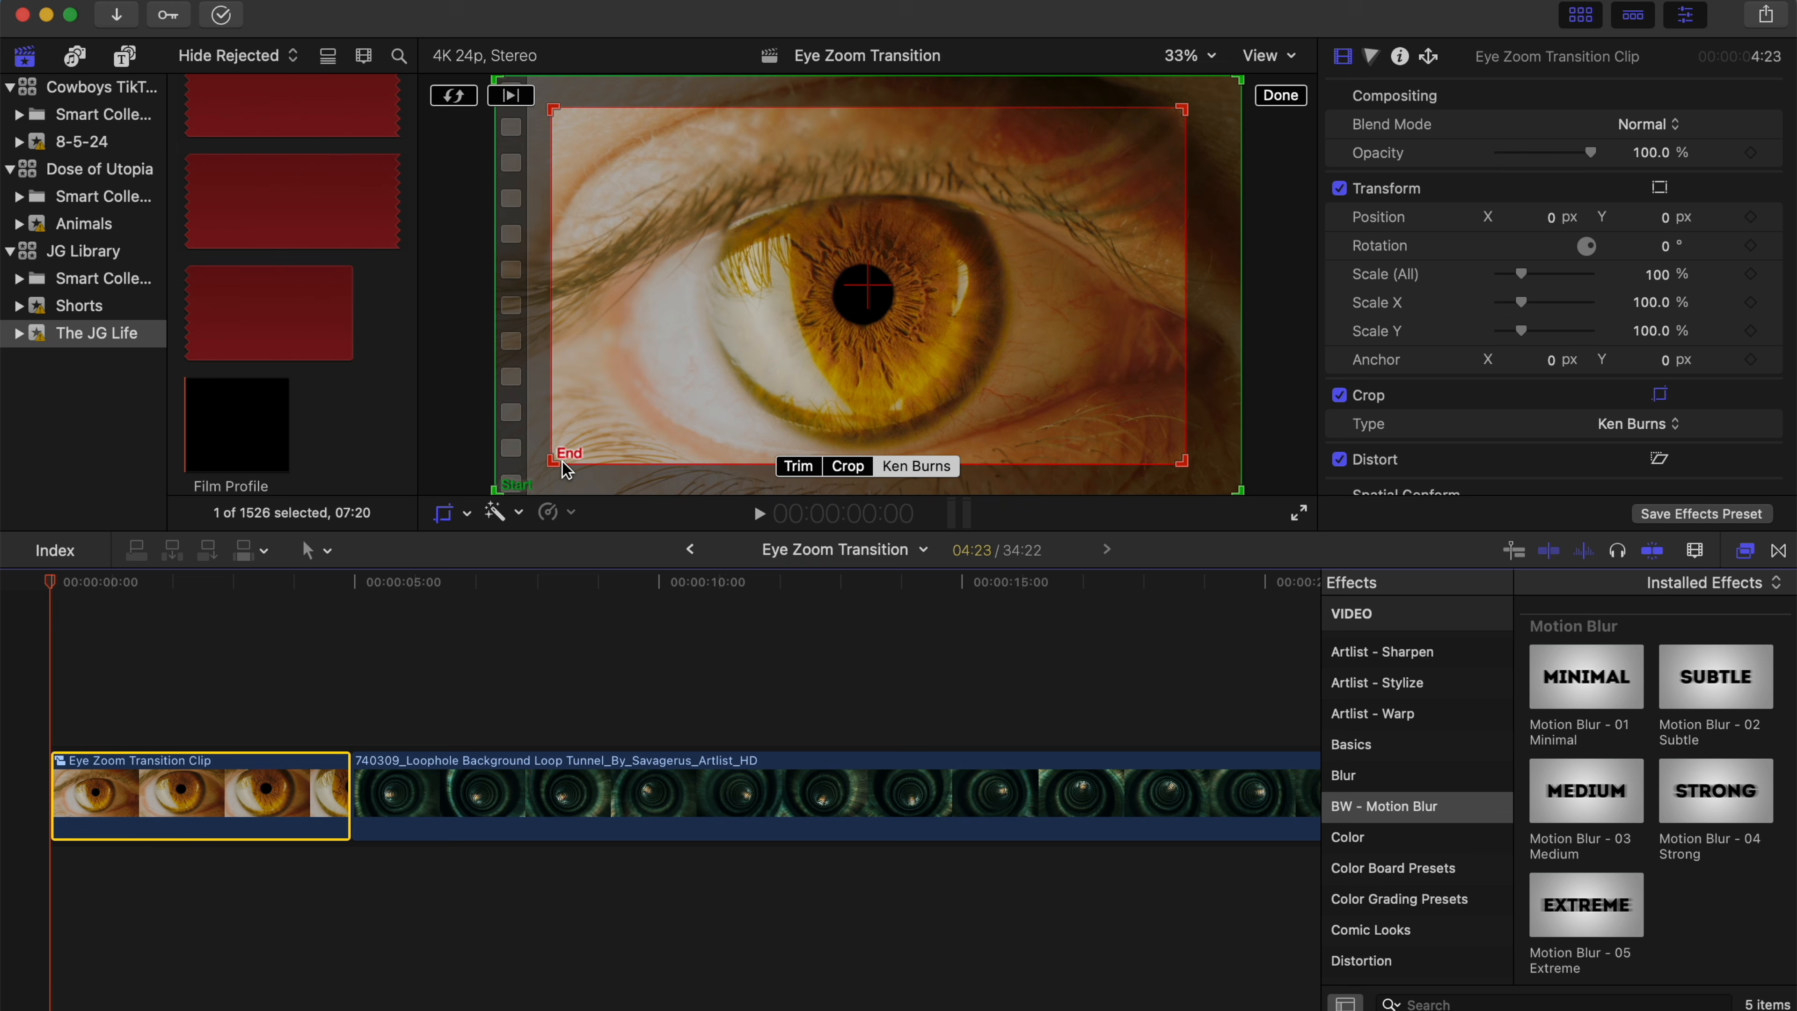
- Shrink and centre the Ken Burns end frame tightly around the pupil, and play the zoom from the start
drag(562, 464, 1055, 264)
drag(1124, 168, 899, 310)
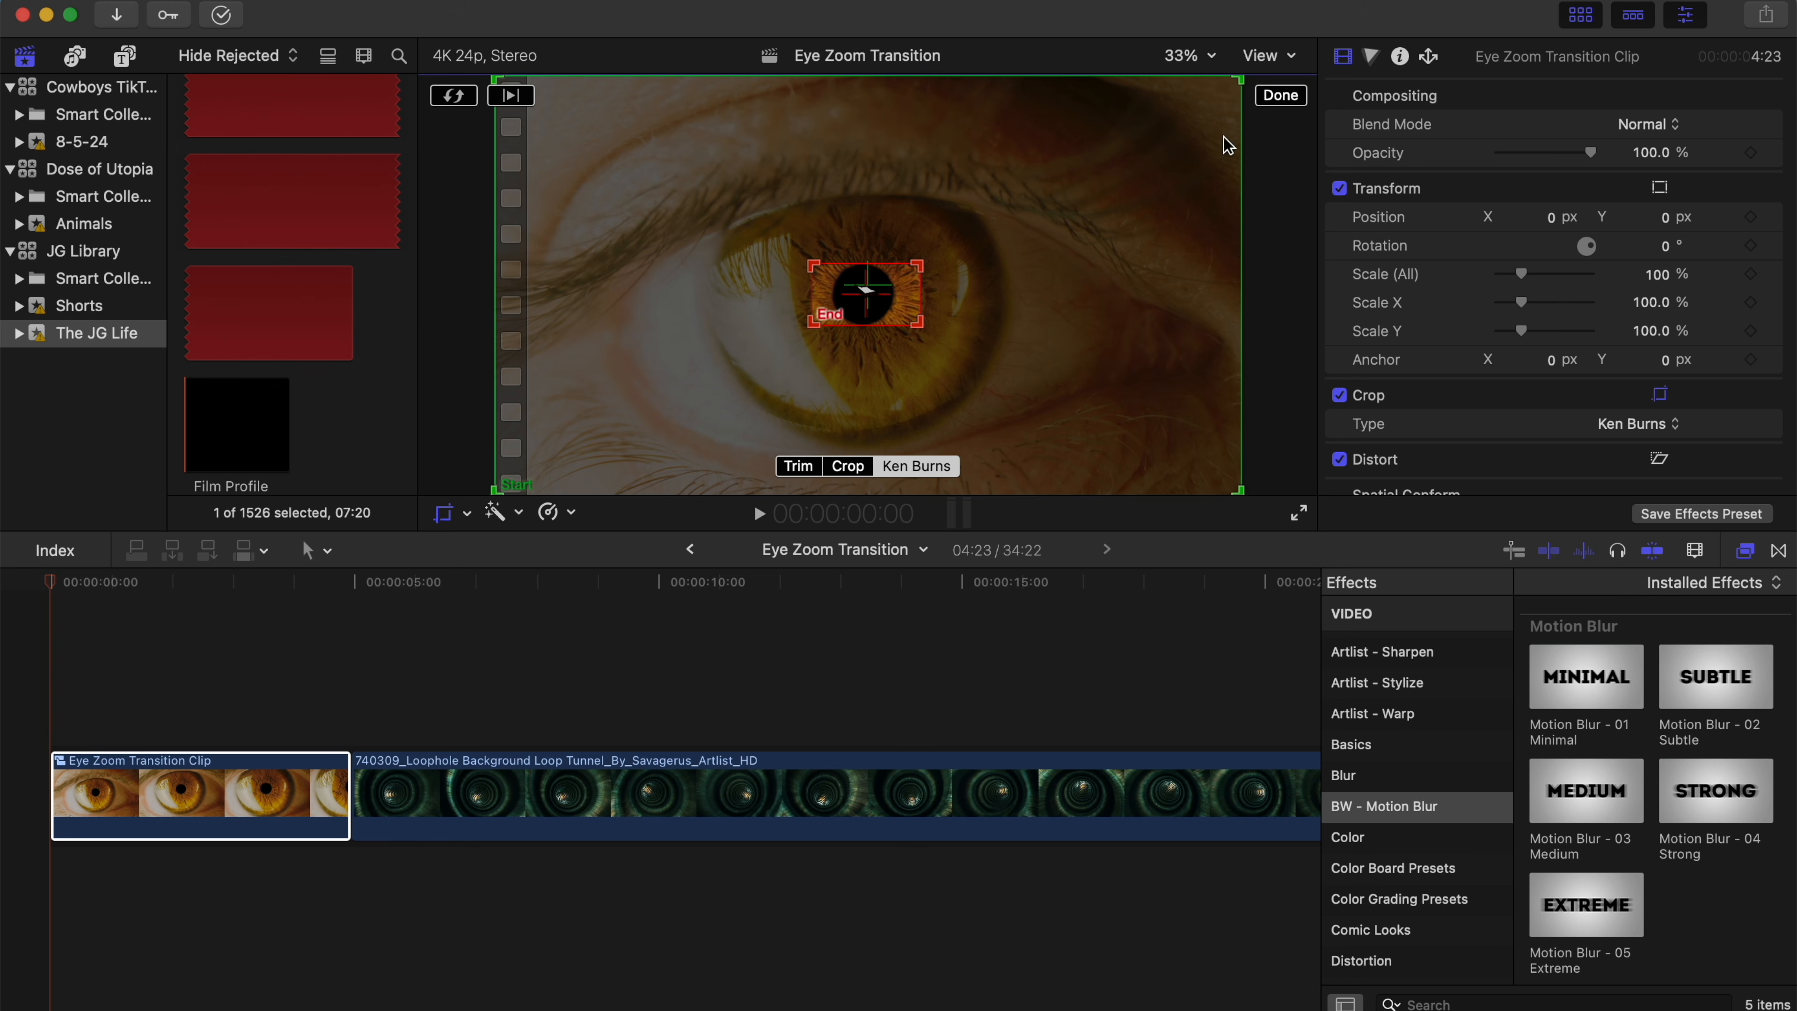
click(1282, 95)
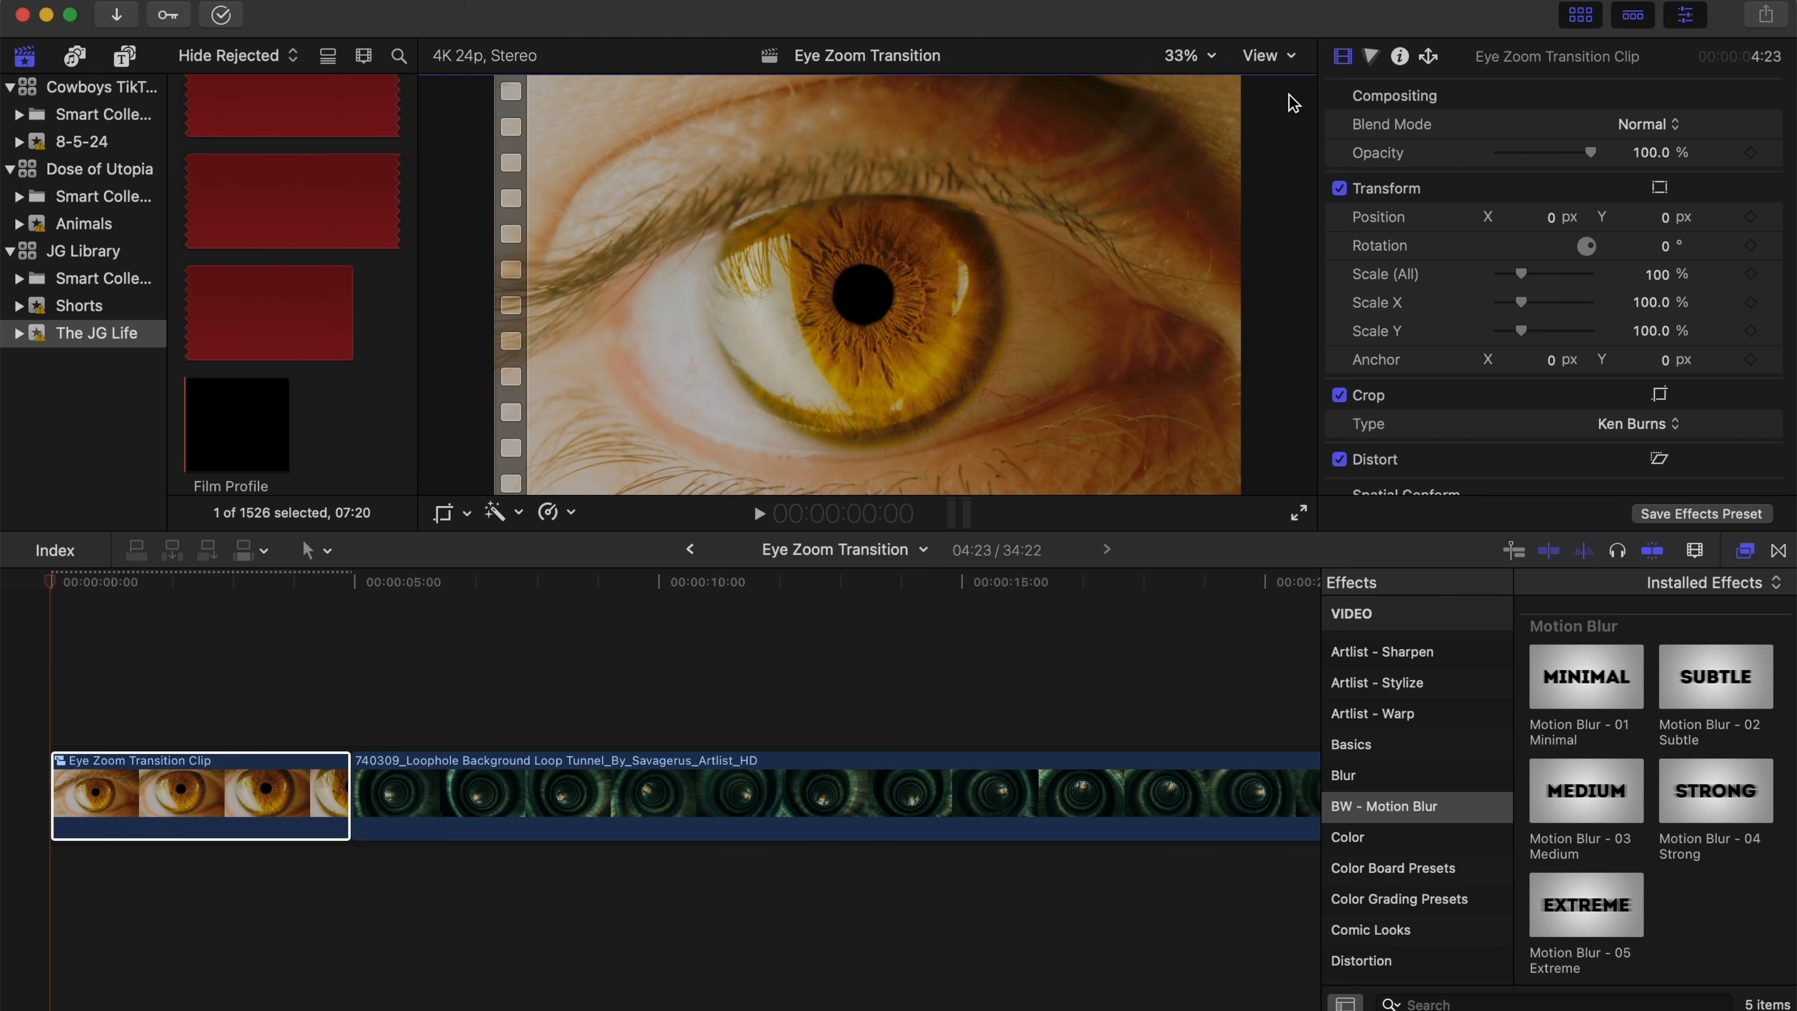
click(44, 585)
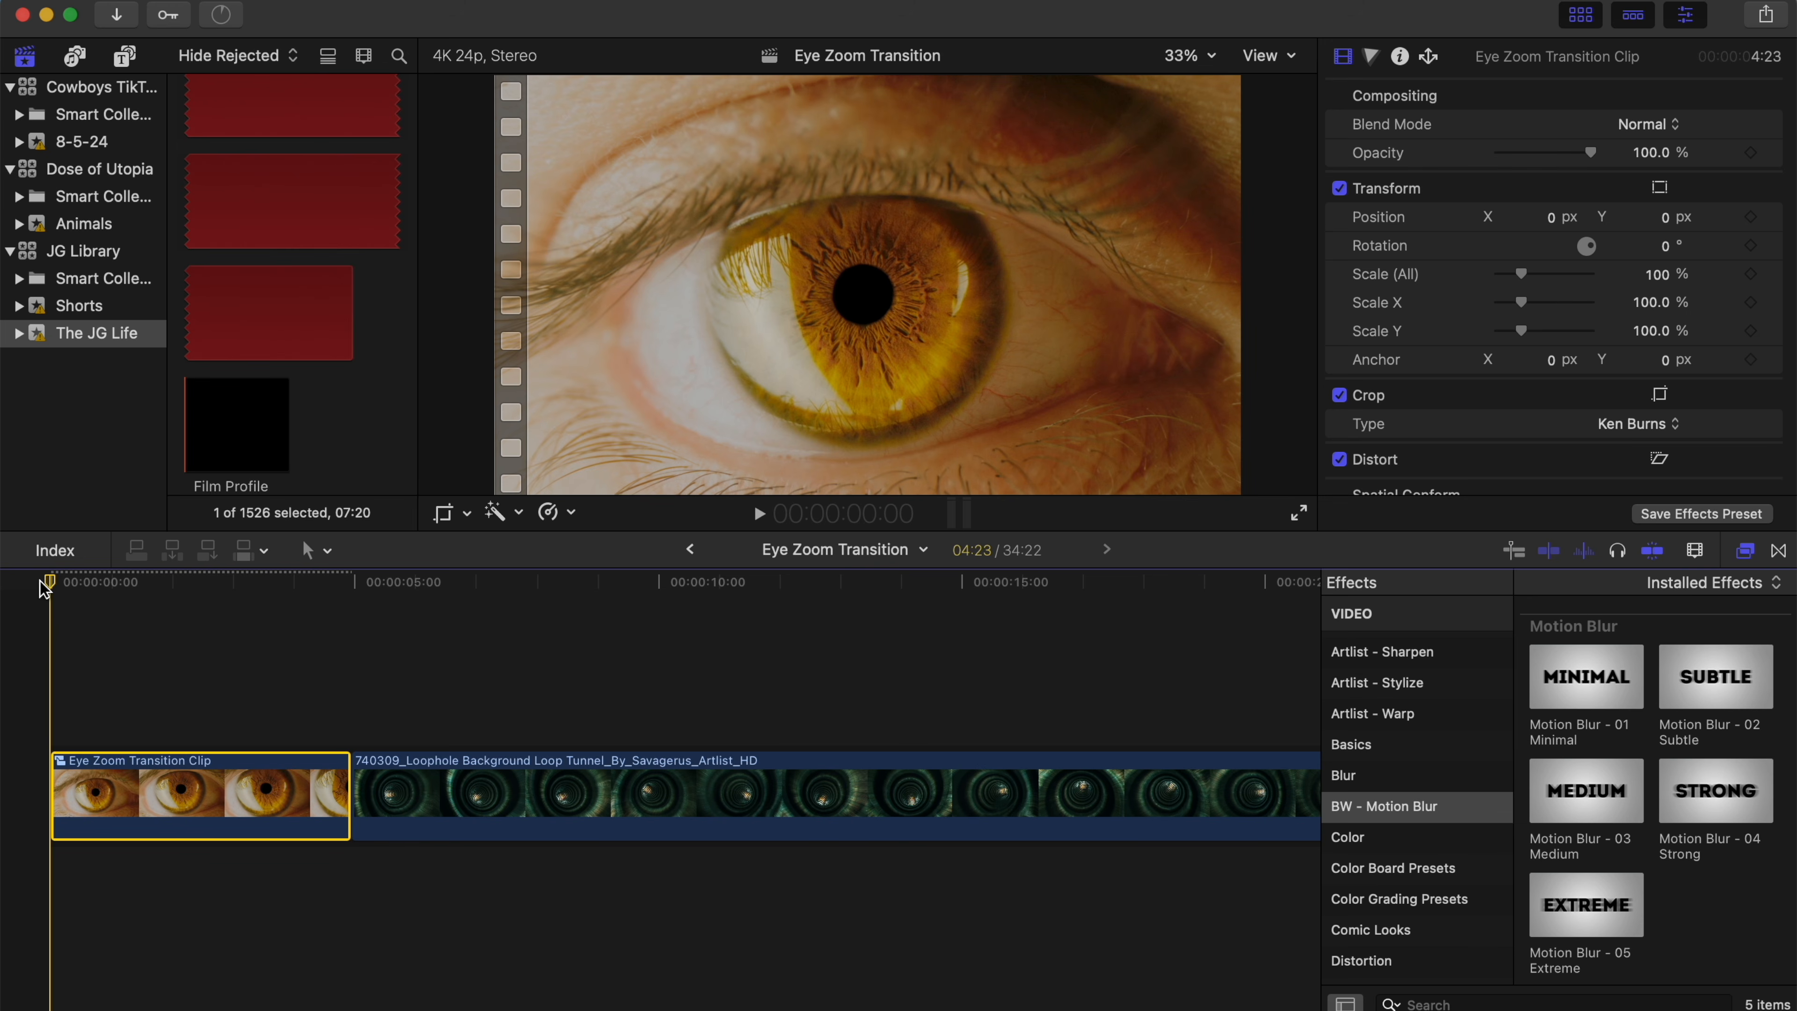
key(space)
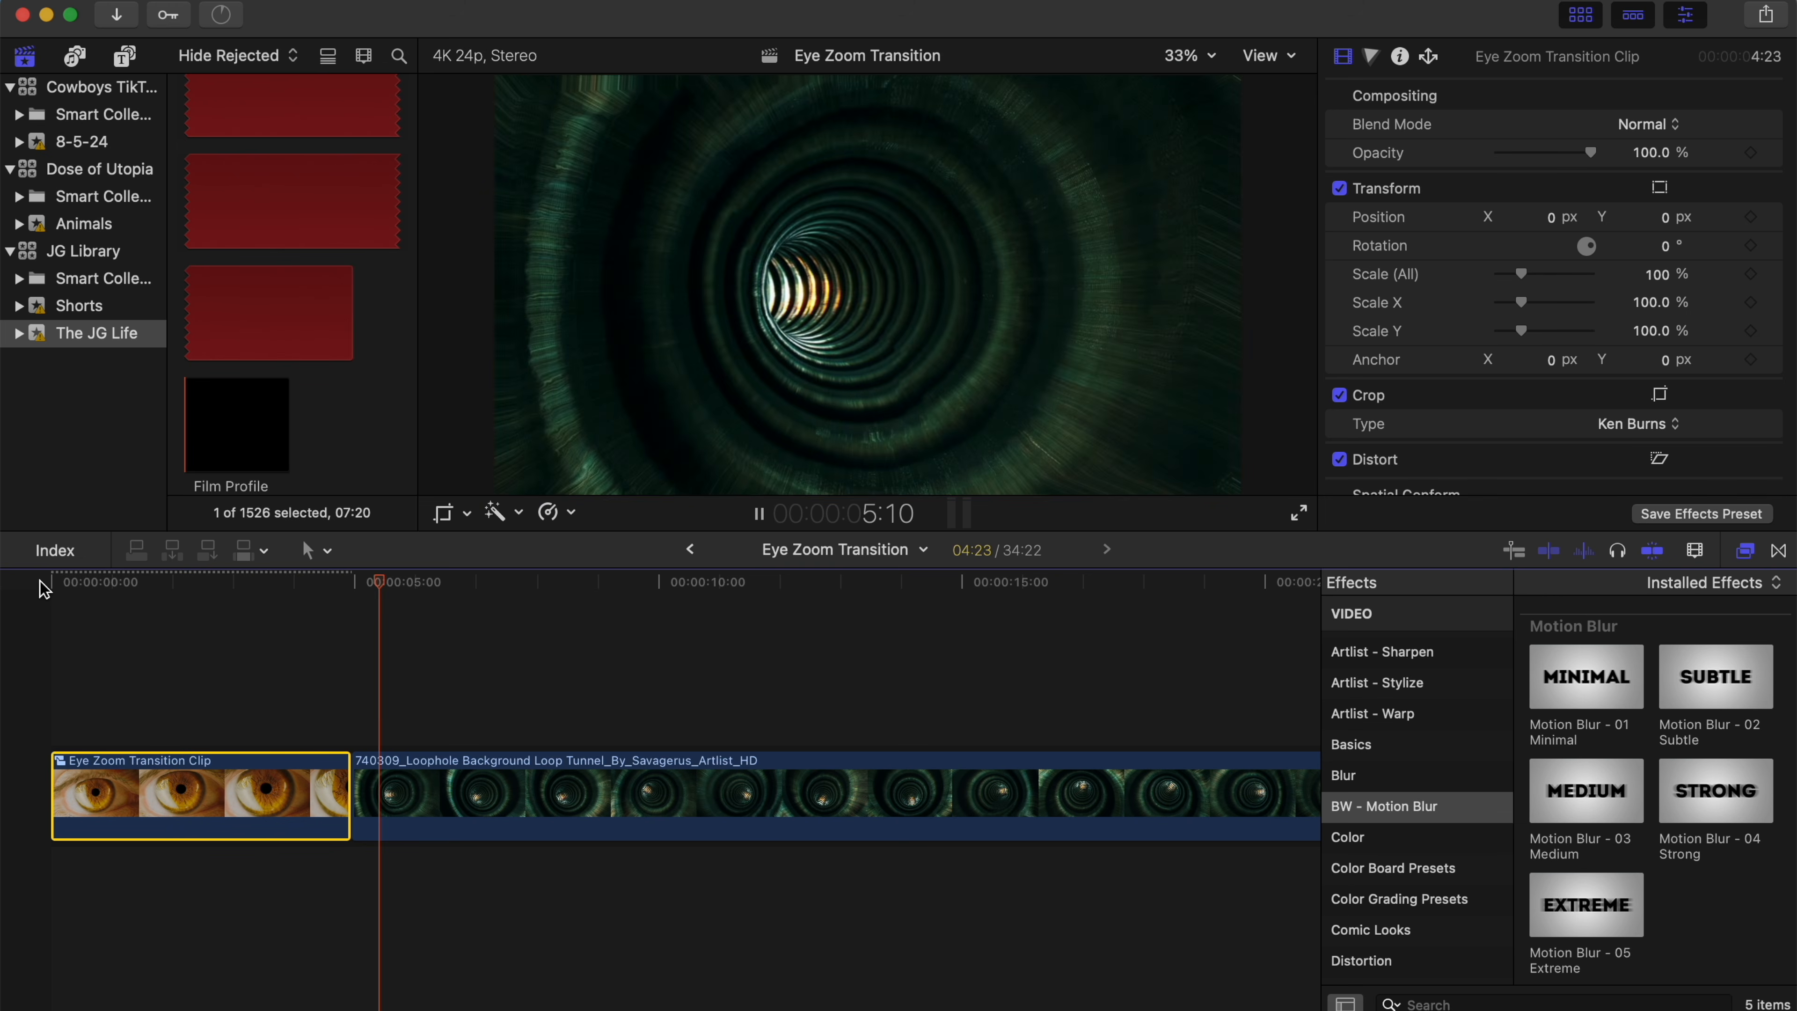
- Reopen the compound clip's Ken Burns crop at the start and nudge the end frame slightly towards the pupil's centre
key(space)
drag(378, 586, 51, 600)
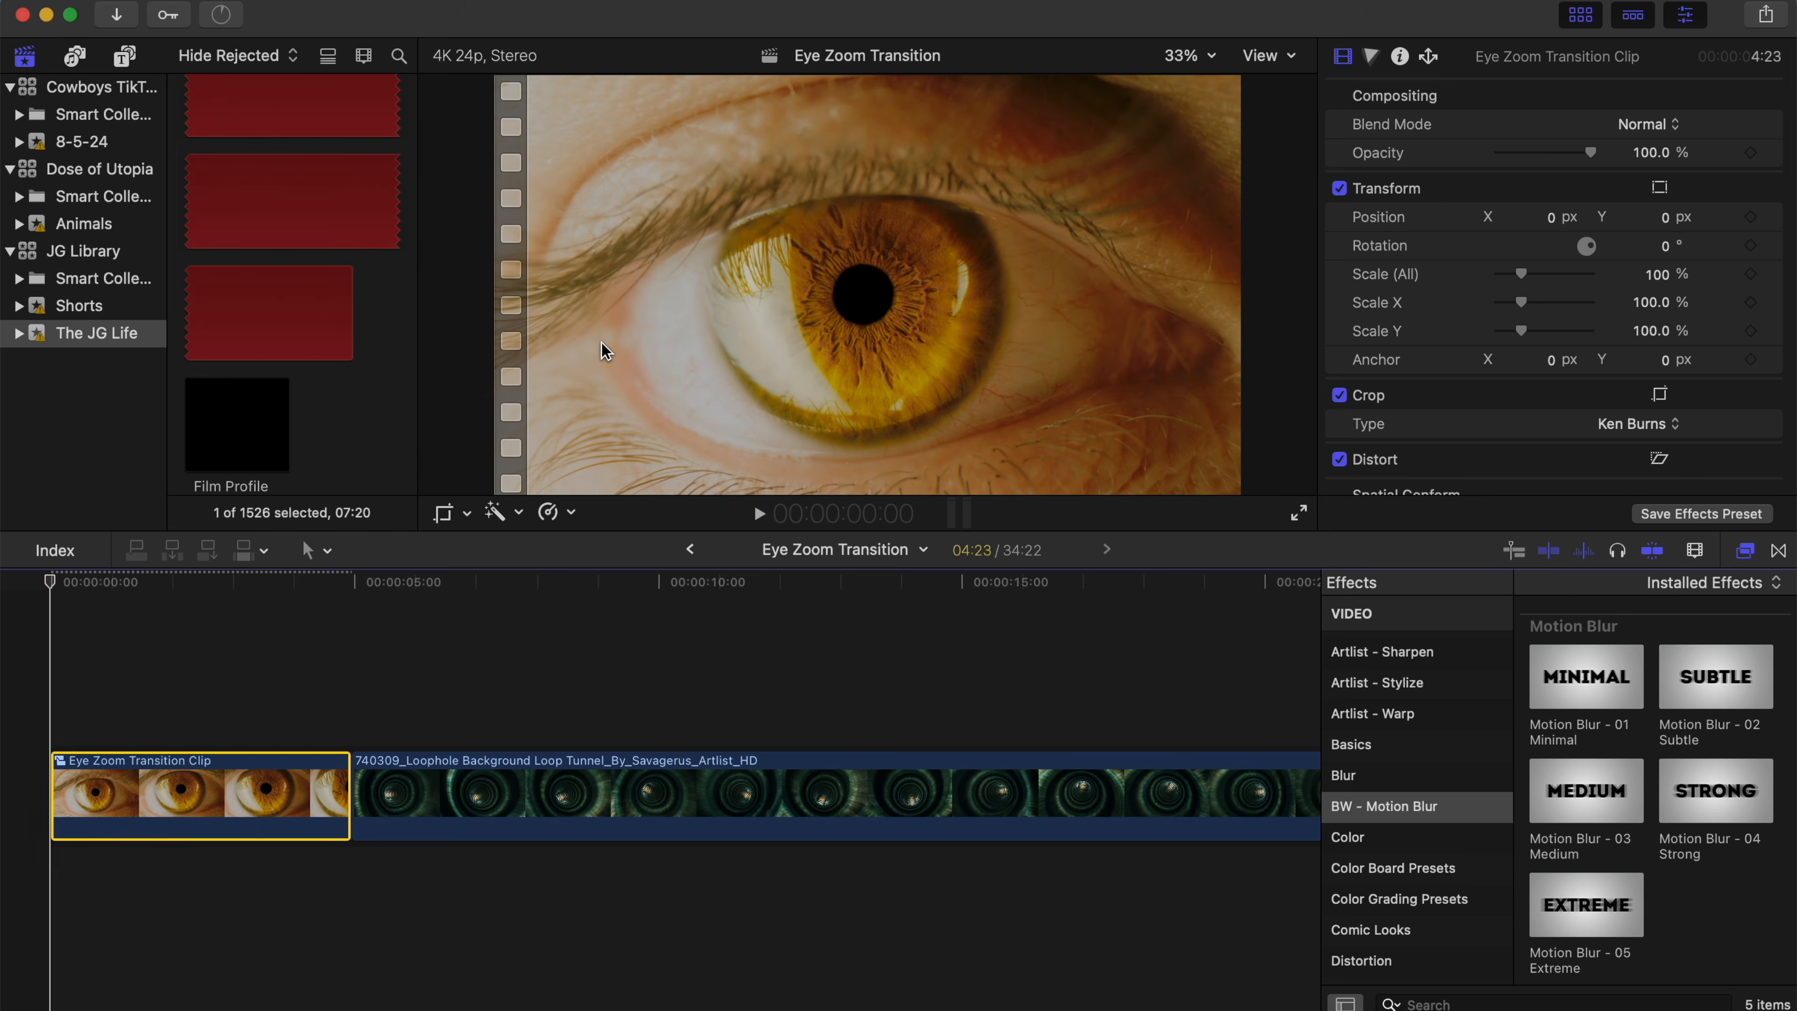
click(474, 513)
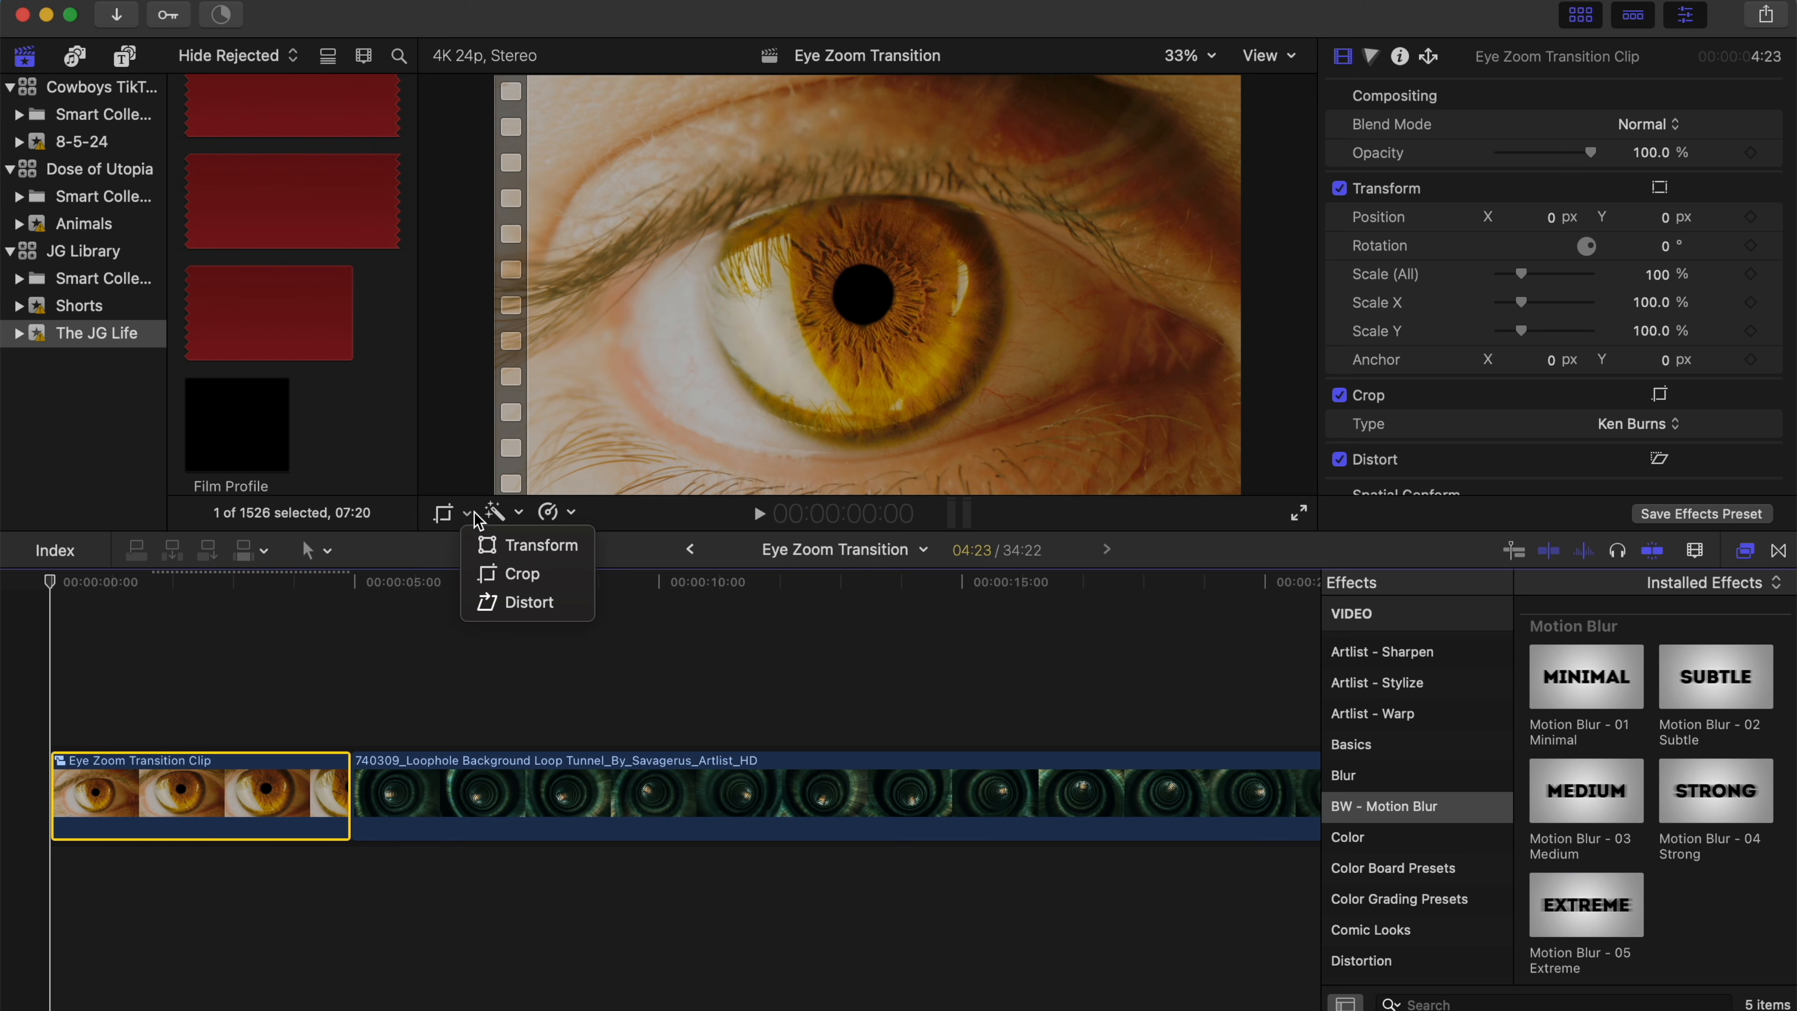
click(501, 562)
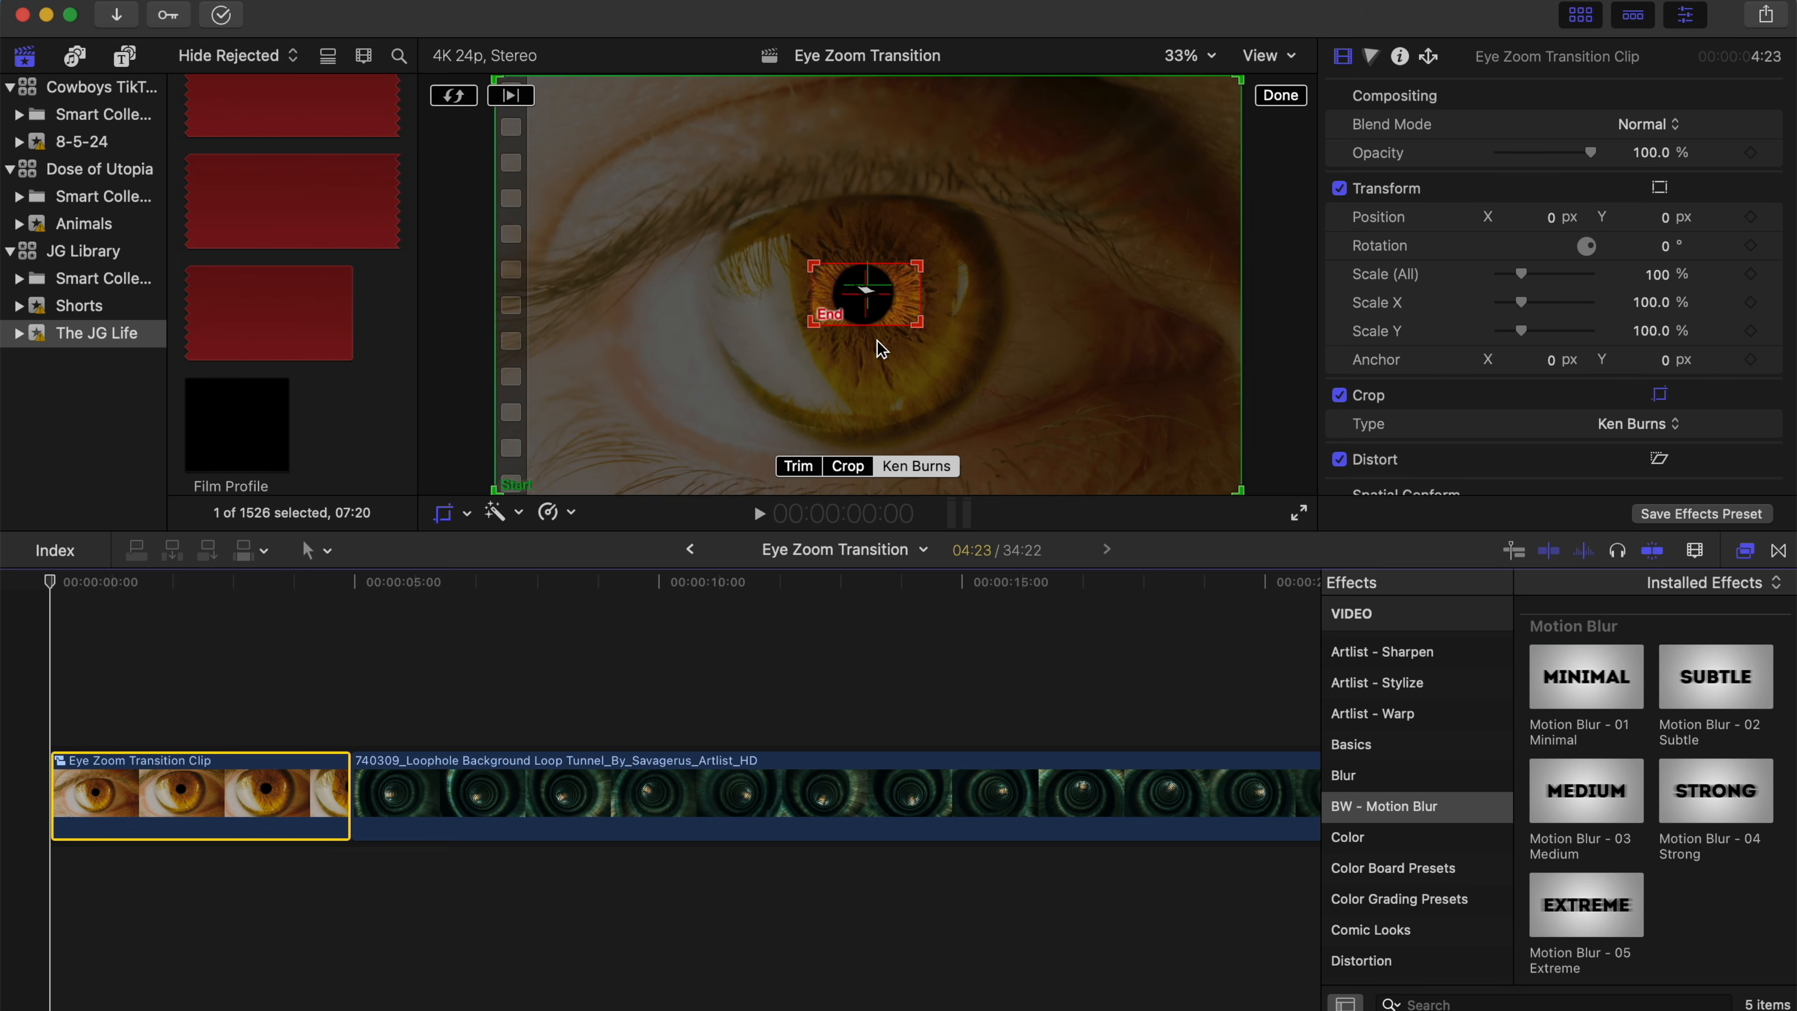
drag(903, 311, 903, 312)
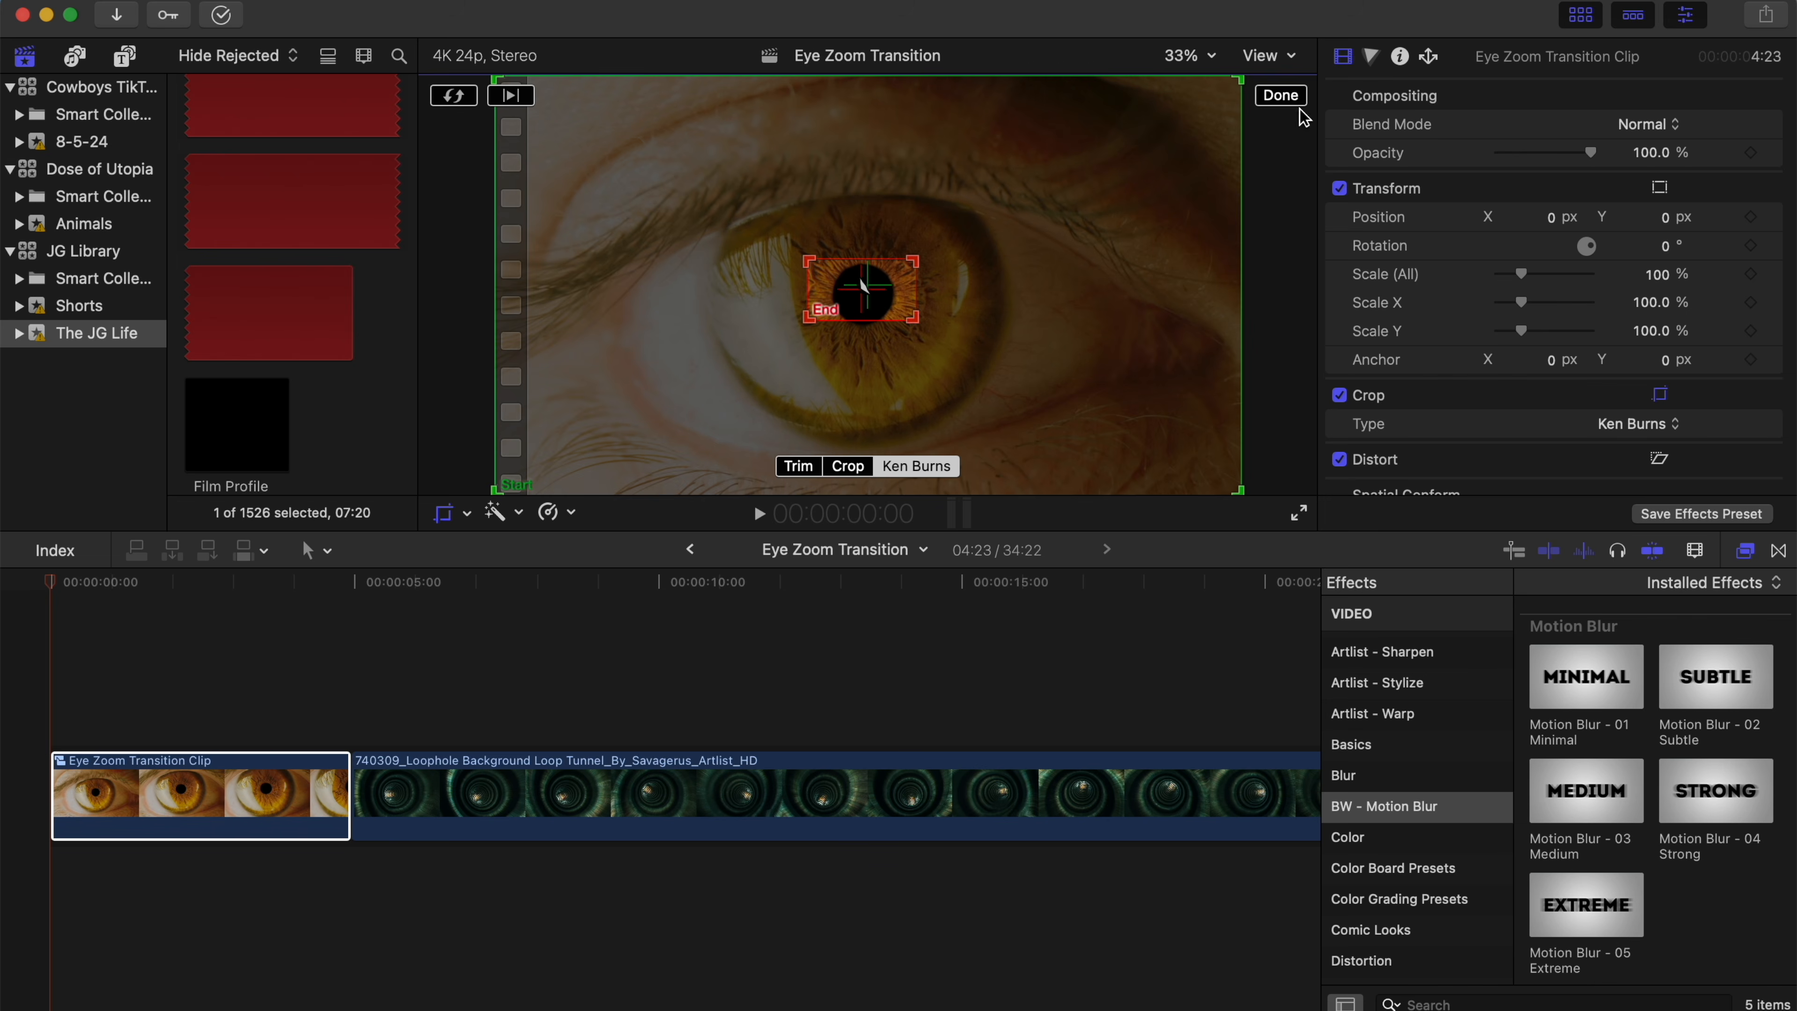
click(1280, 95)
- Move the Ken Burns end frame up onto the pupil as it appears at 4:11, and replay the zoom from the start
click(48, 580)
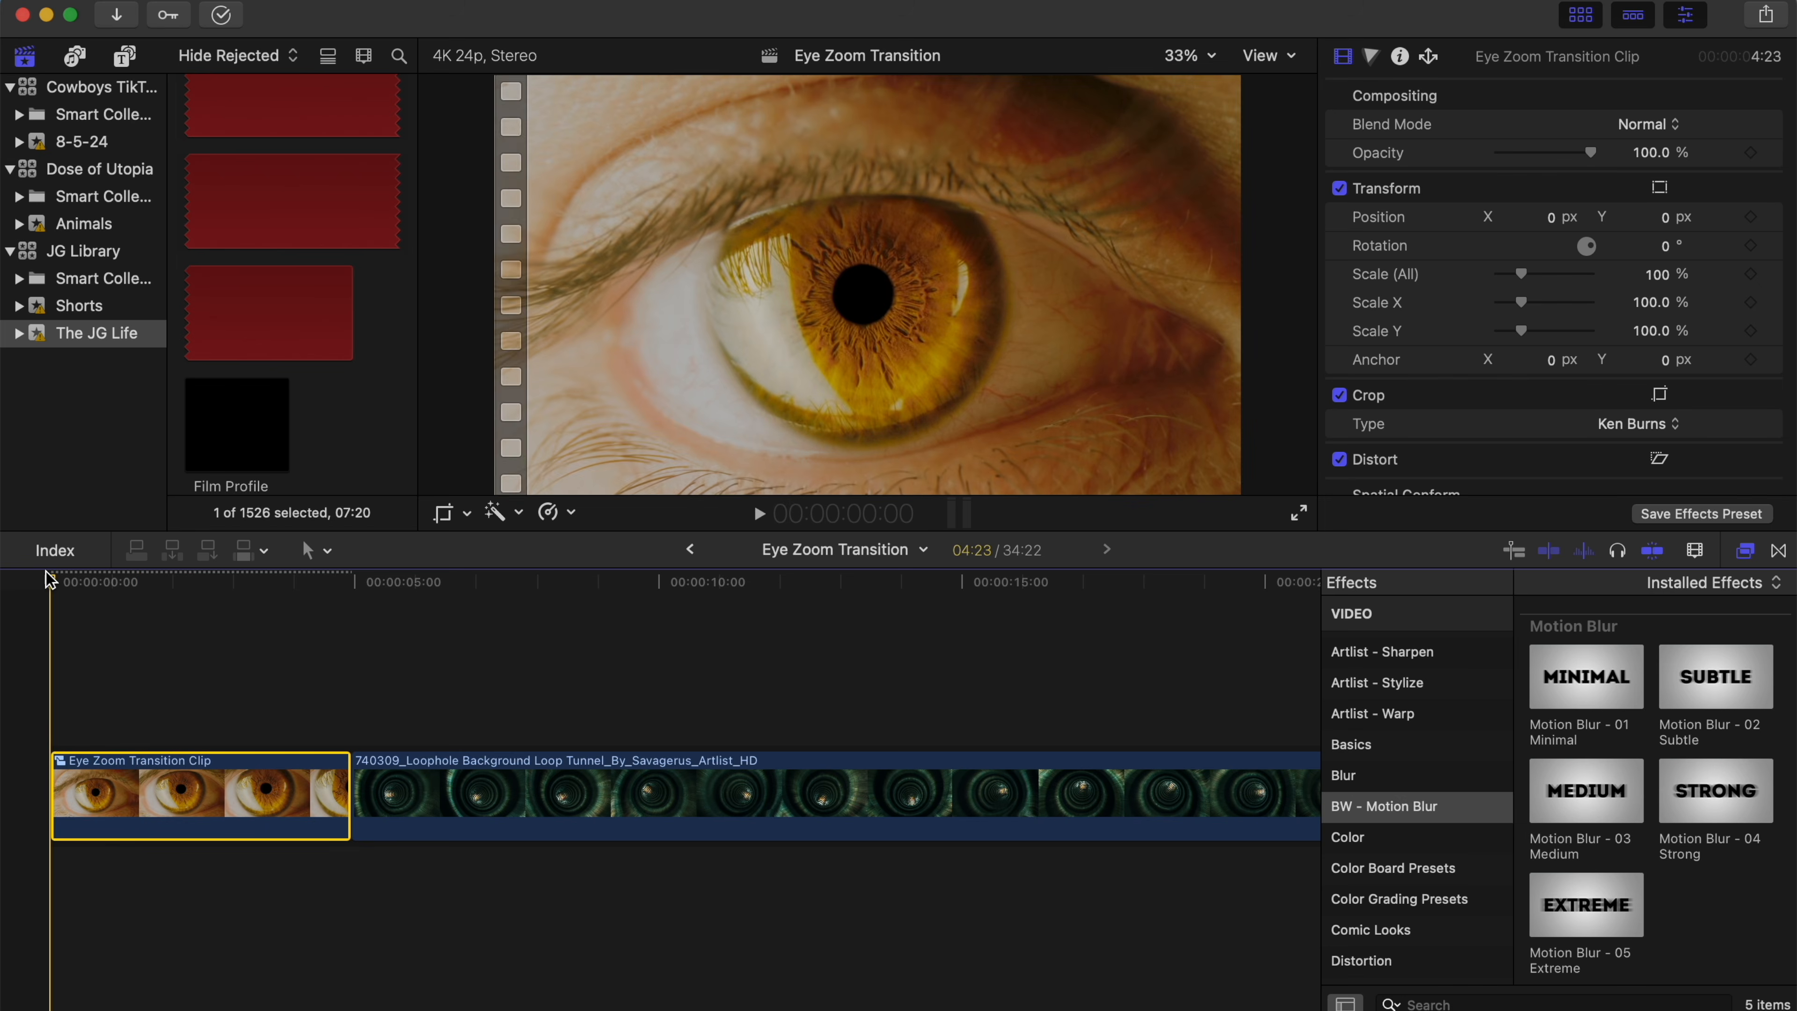
key(space)
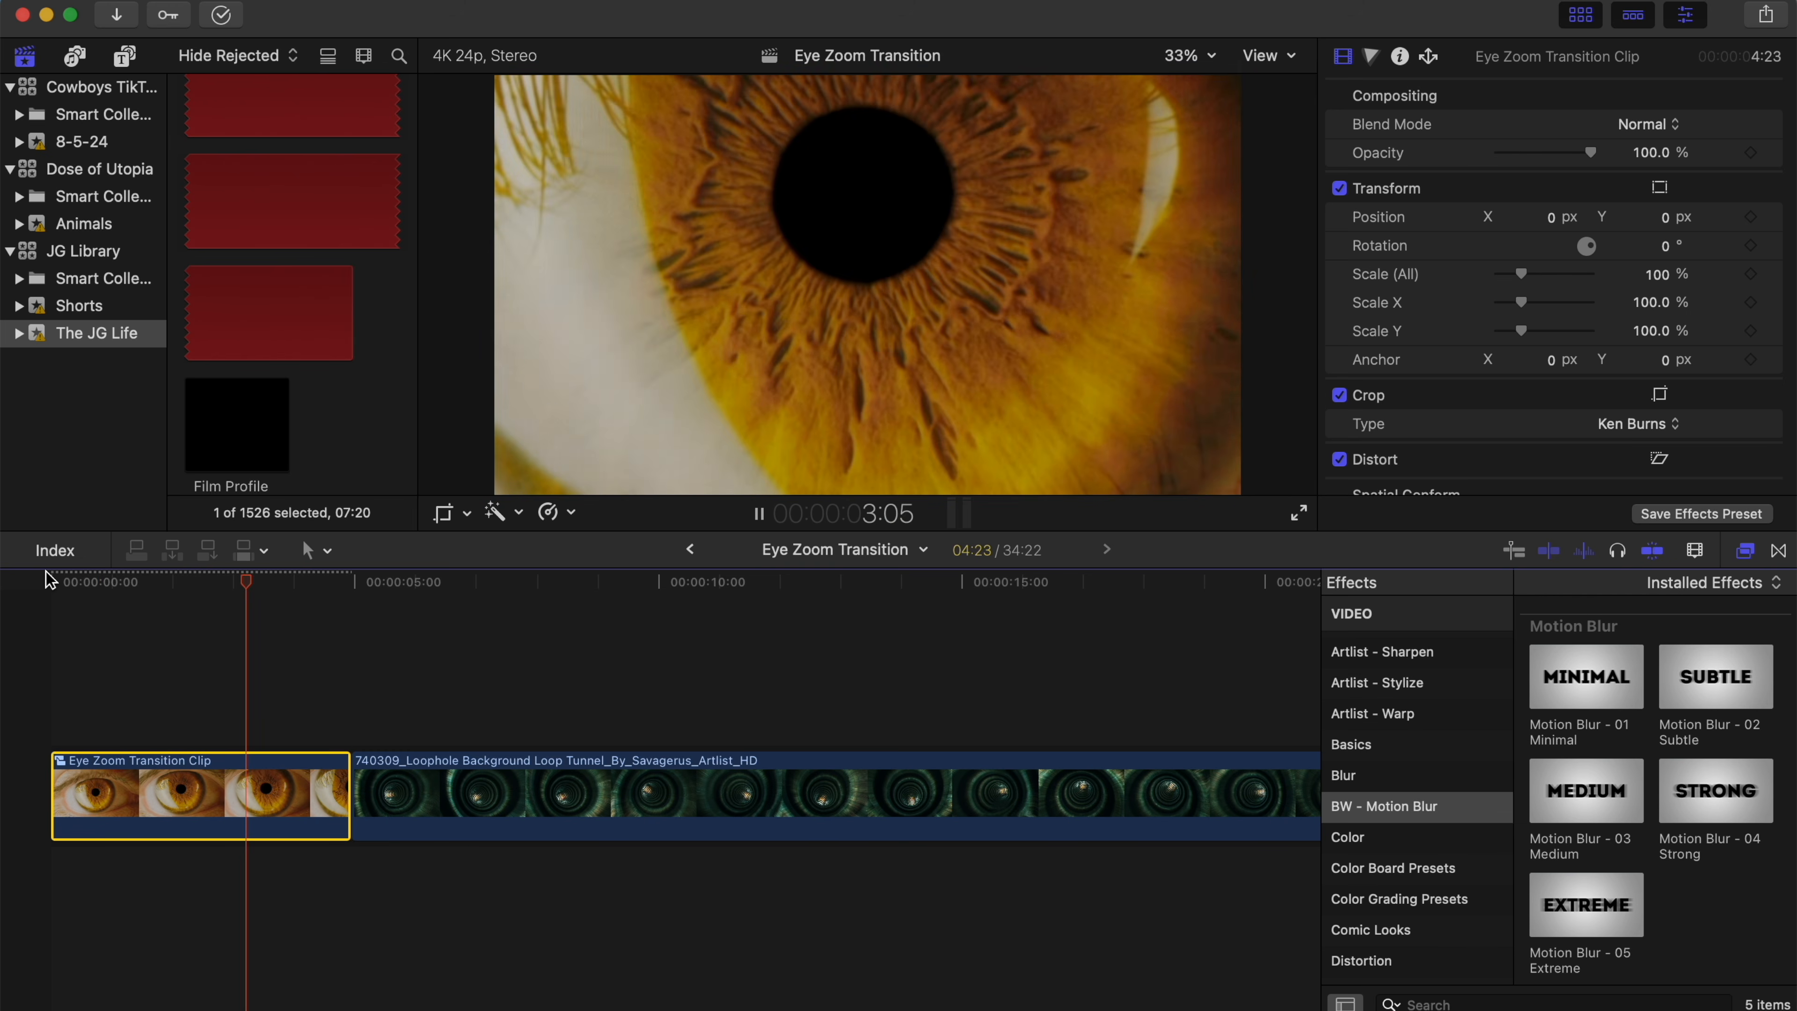
key(space)
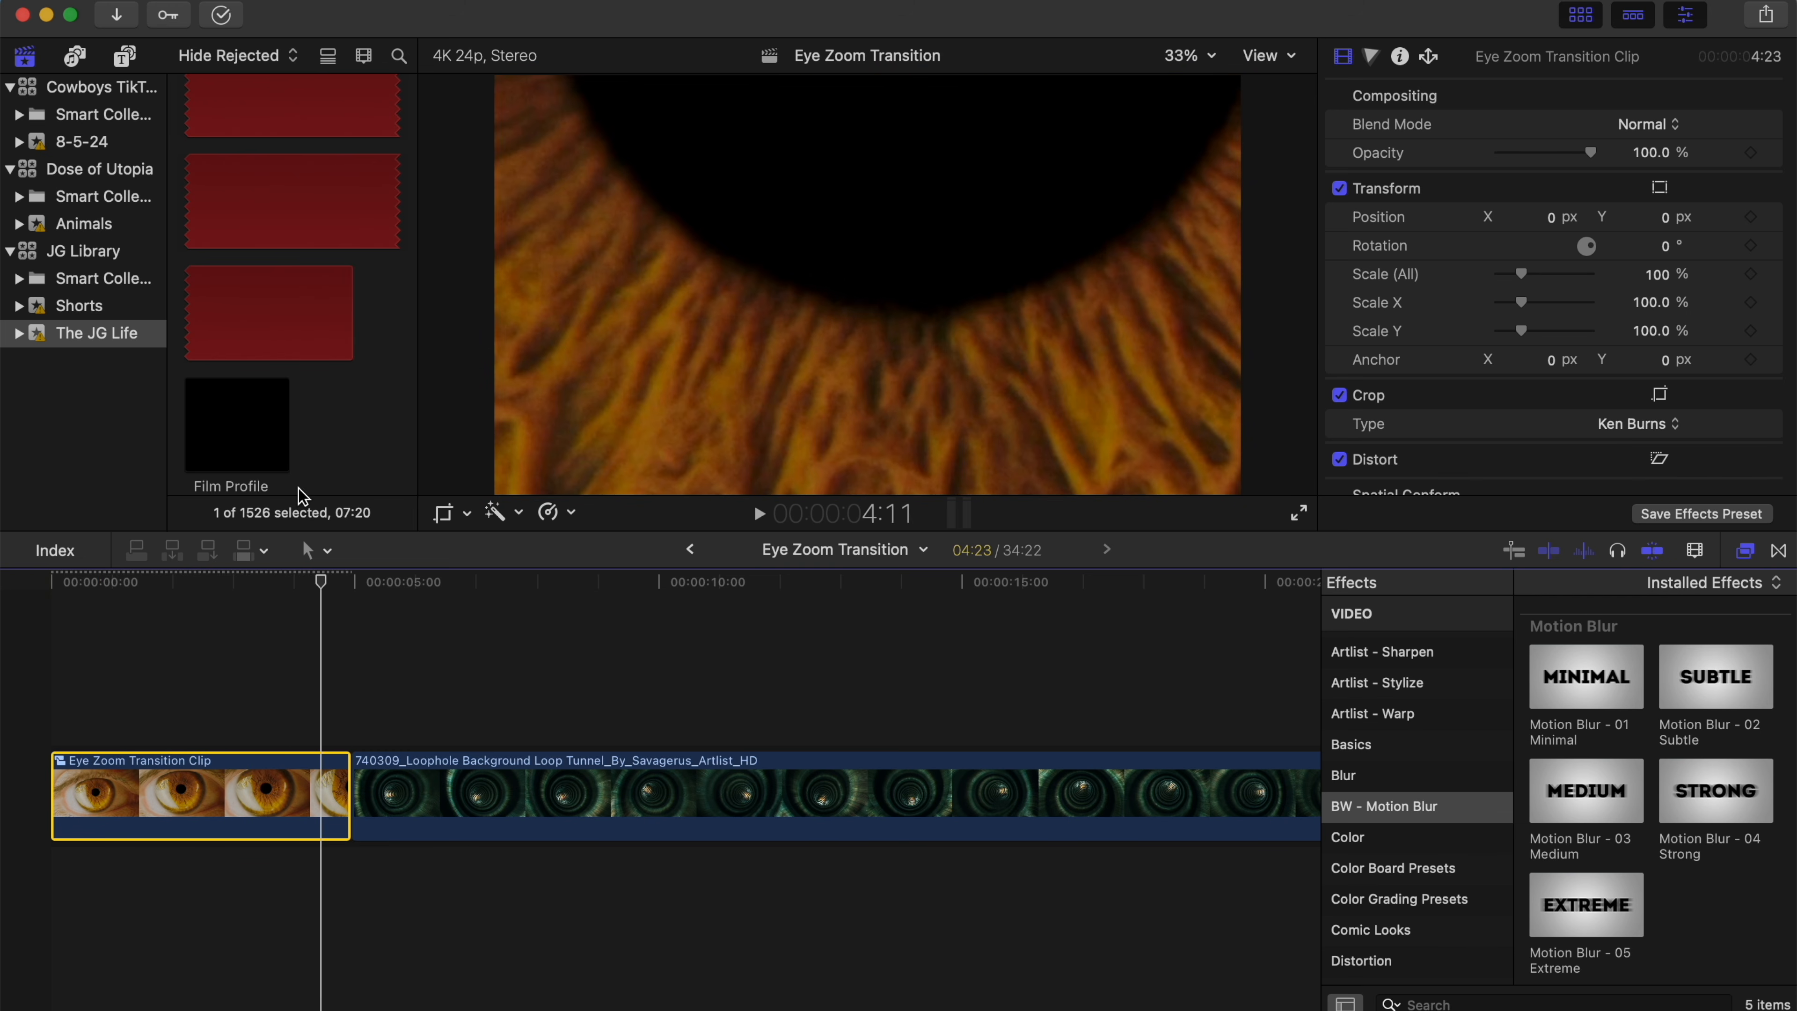
click(488, 519)
click(535, 577)
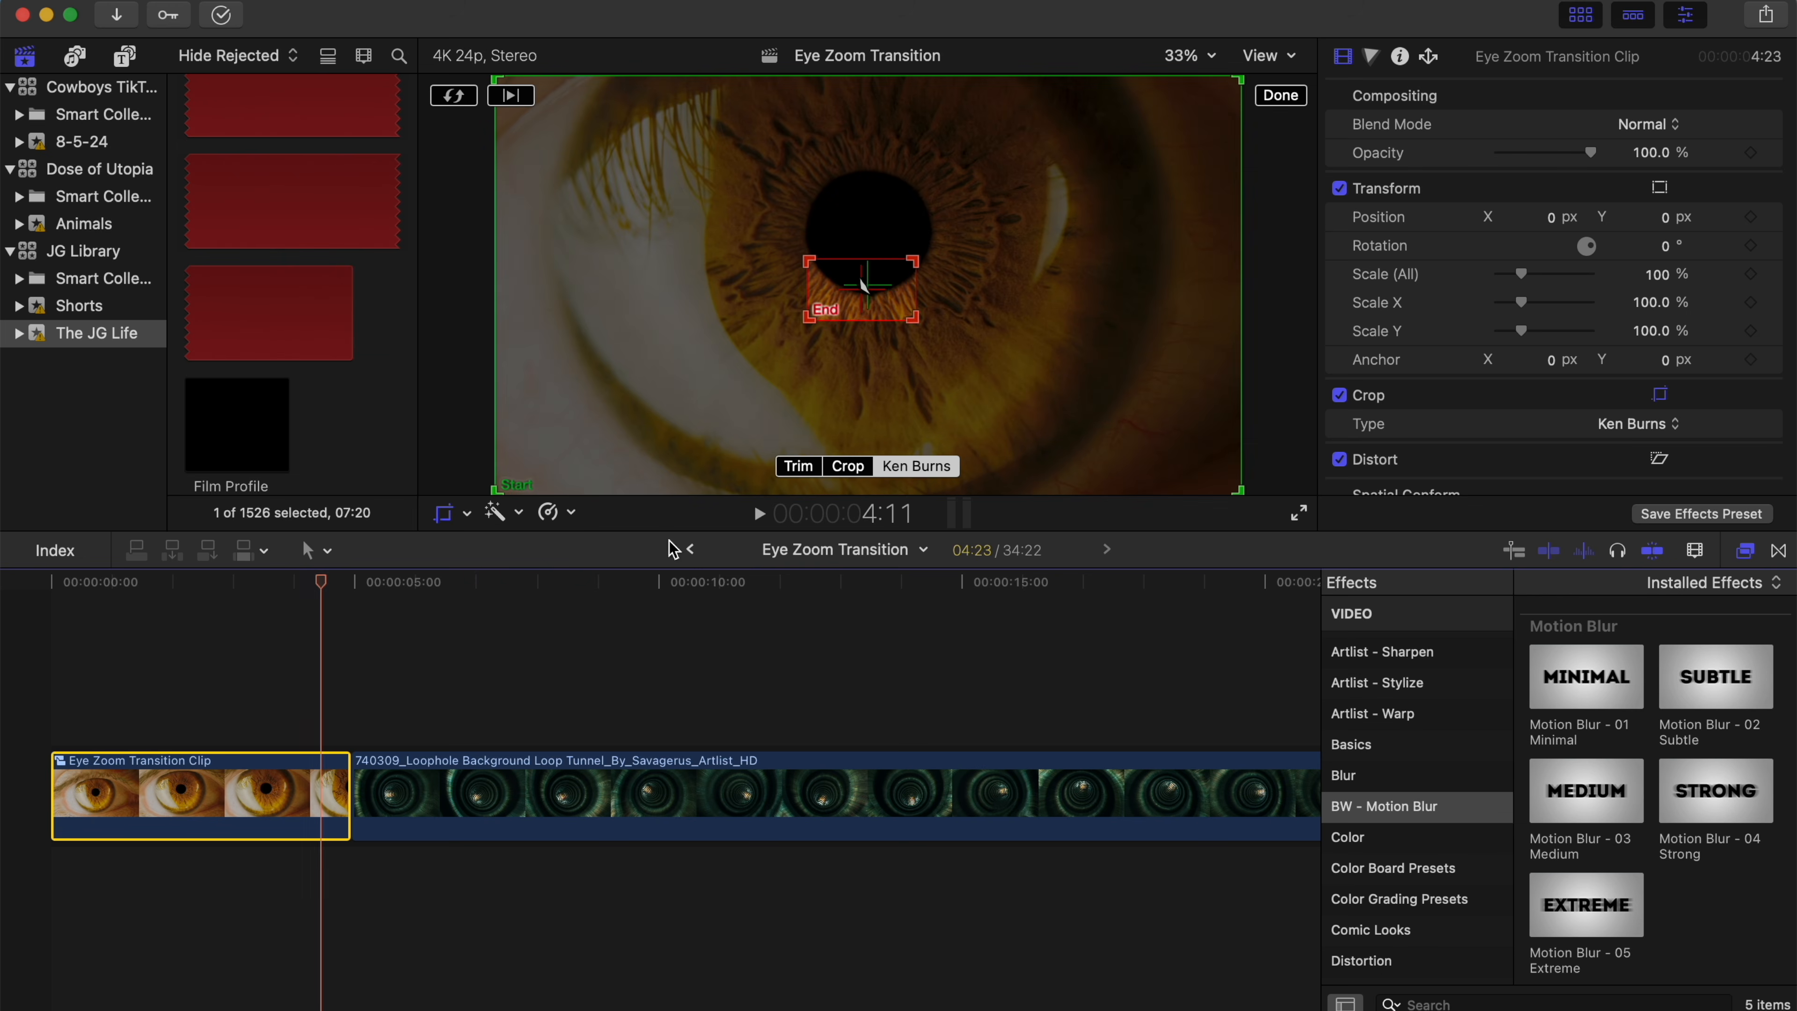
drag(872, 300, 880, 247)
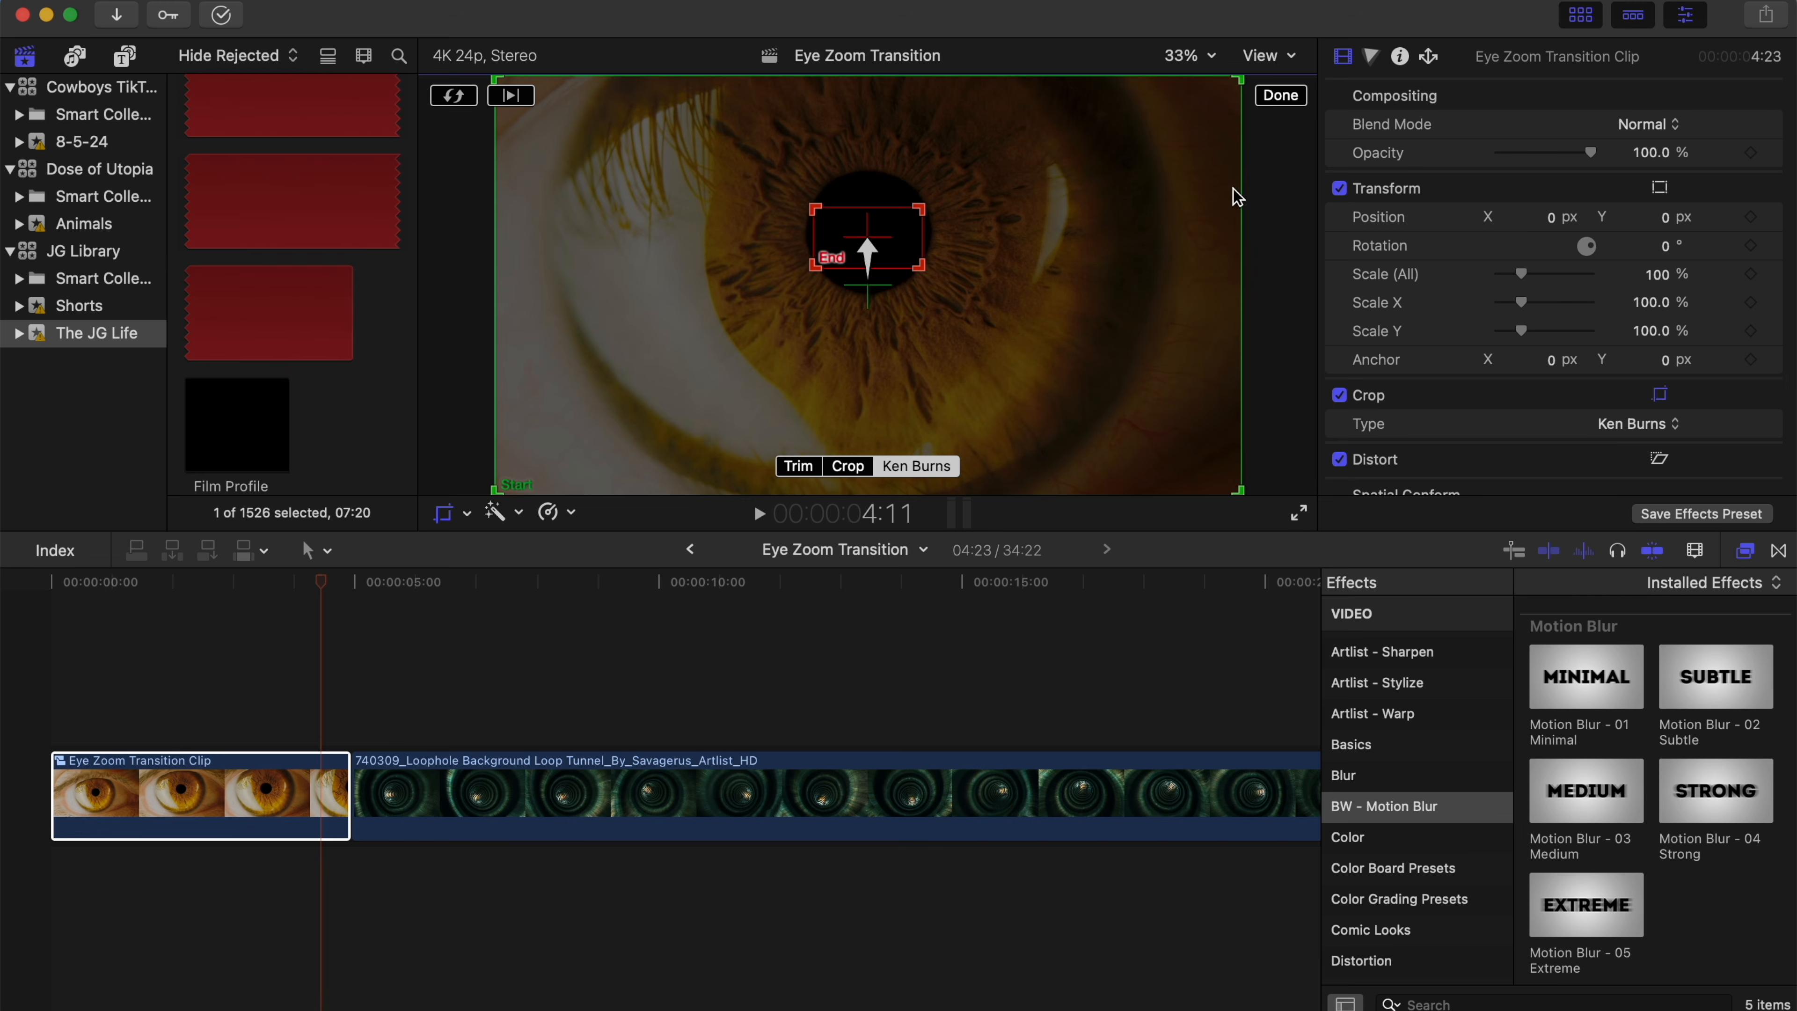
click(1286, 105)
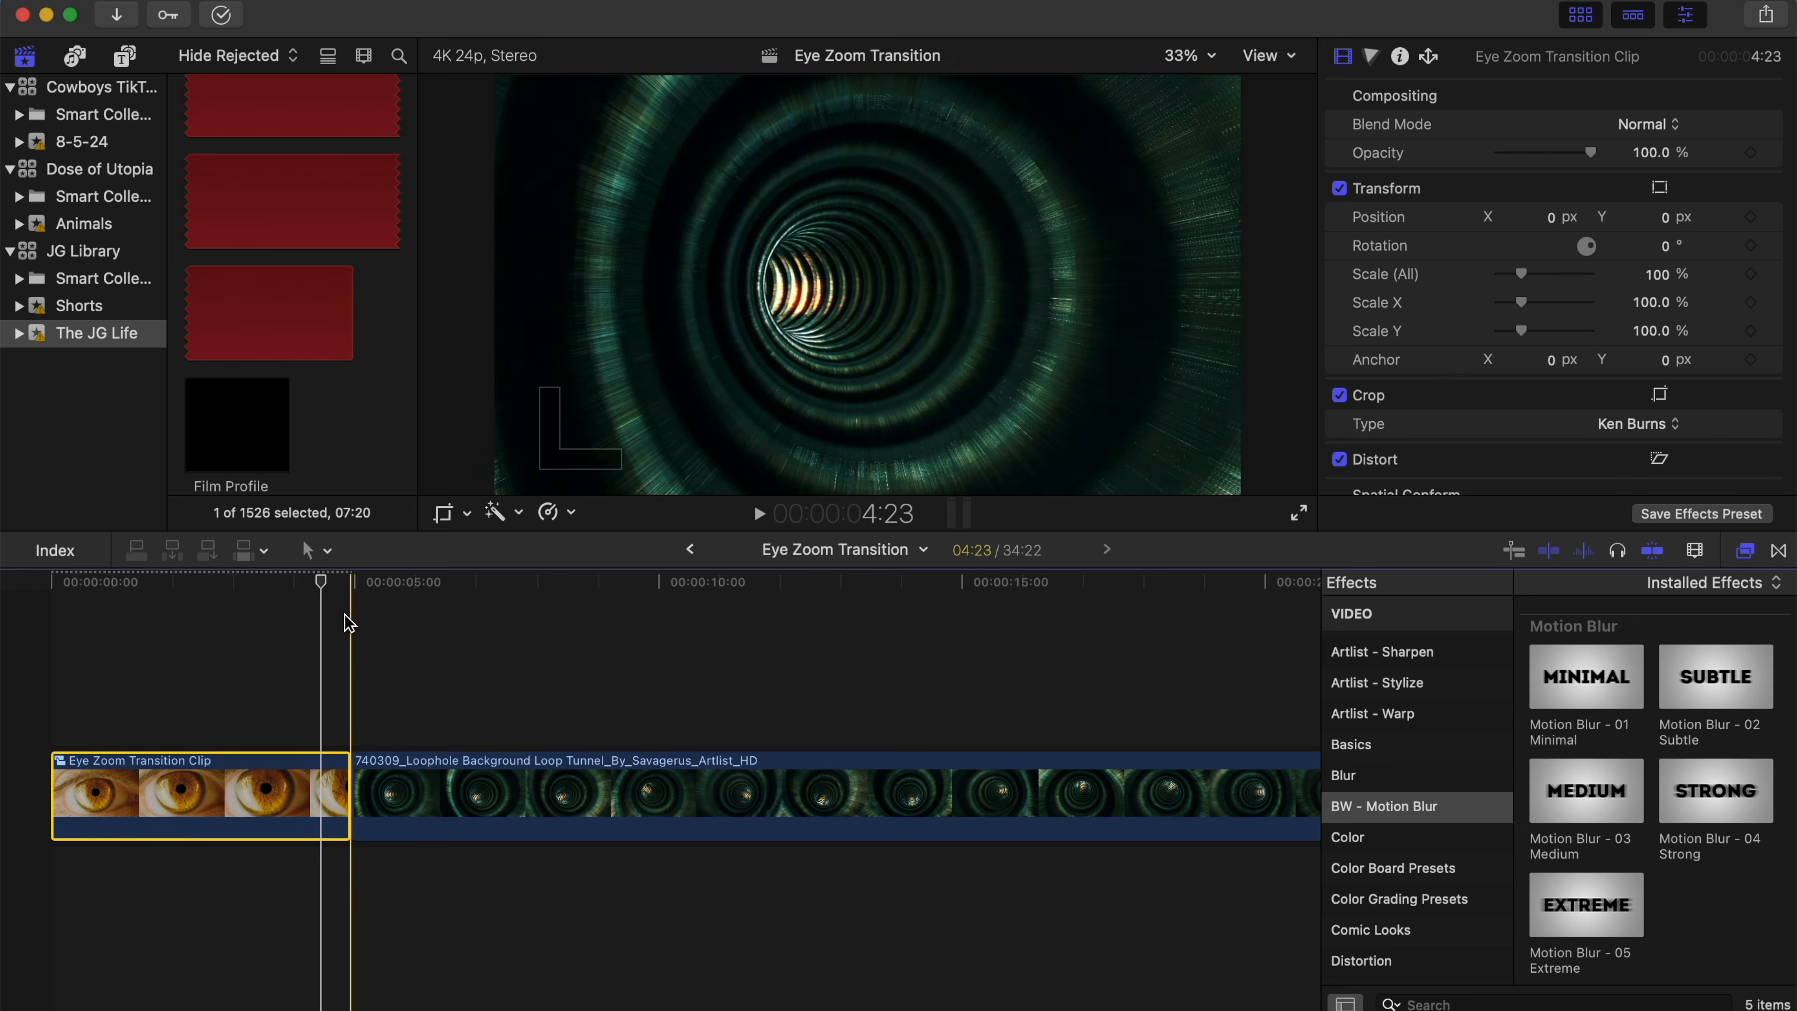
key(space)
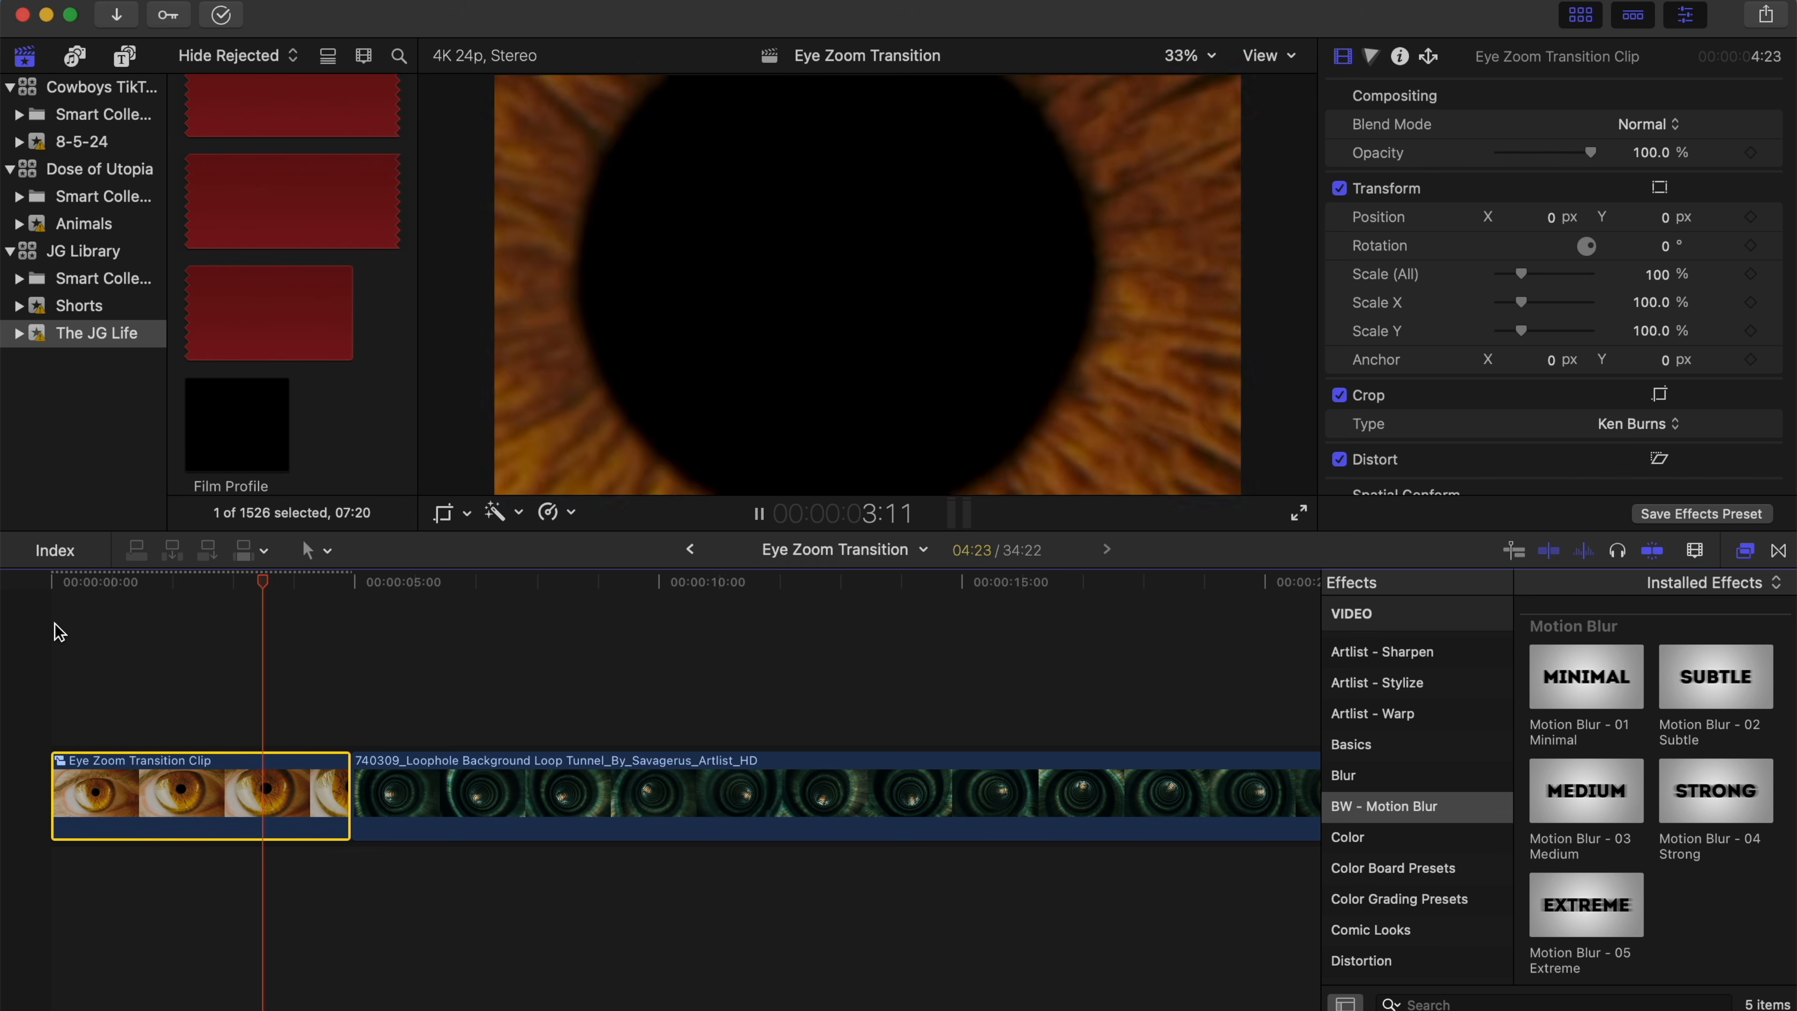
drag(350, 601, 60, 641)
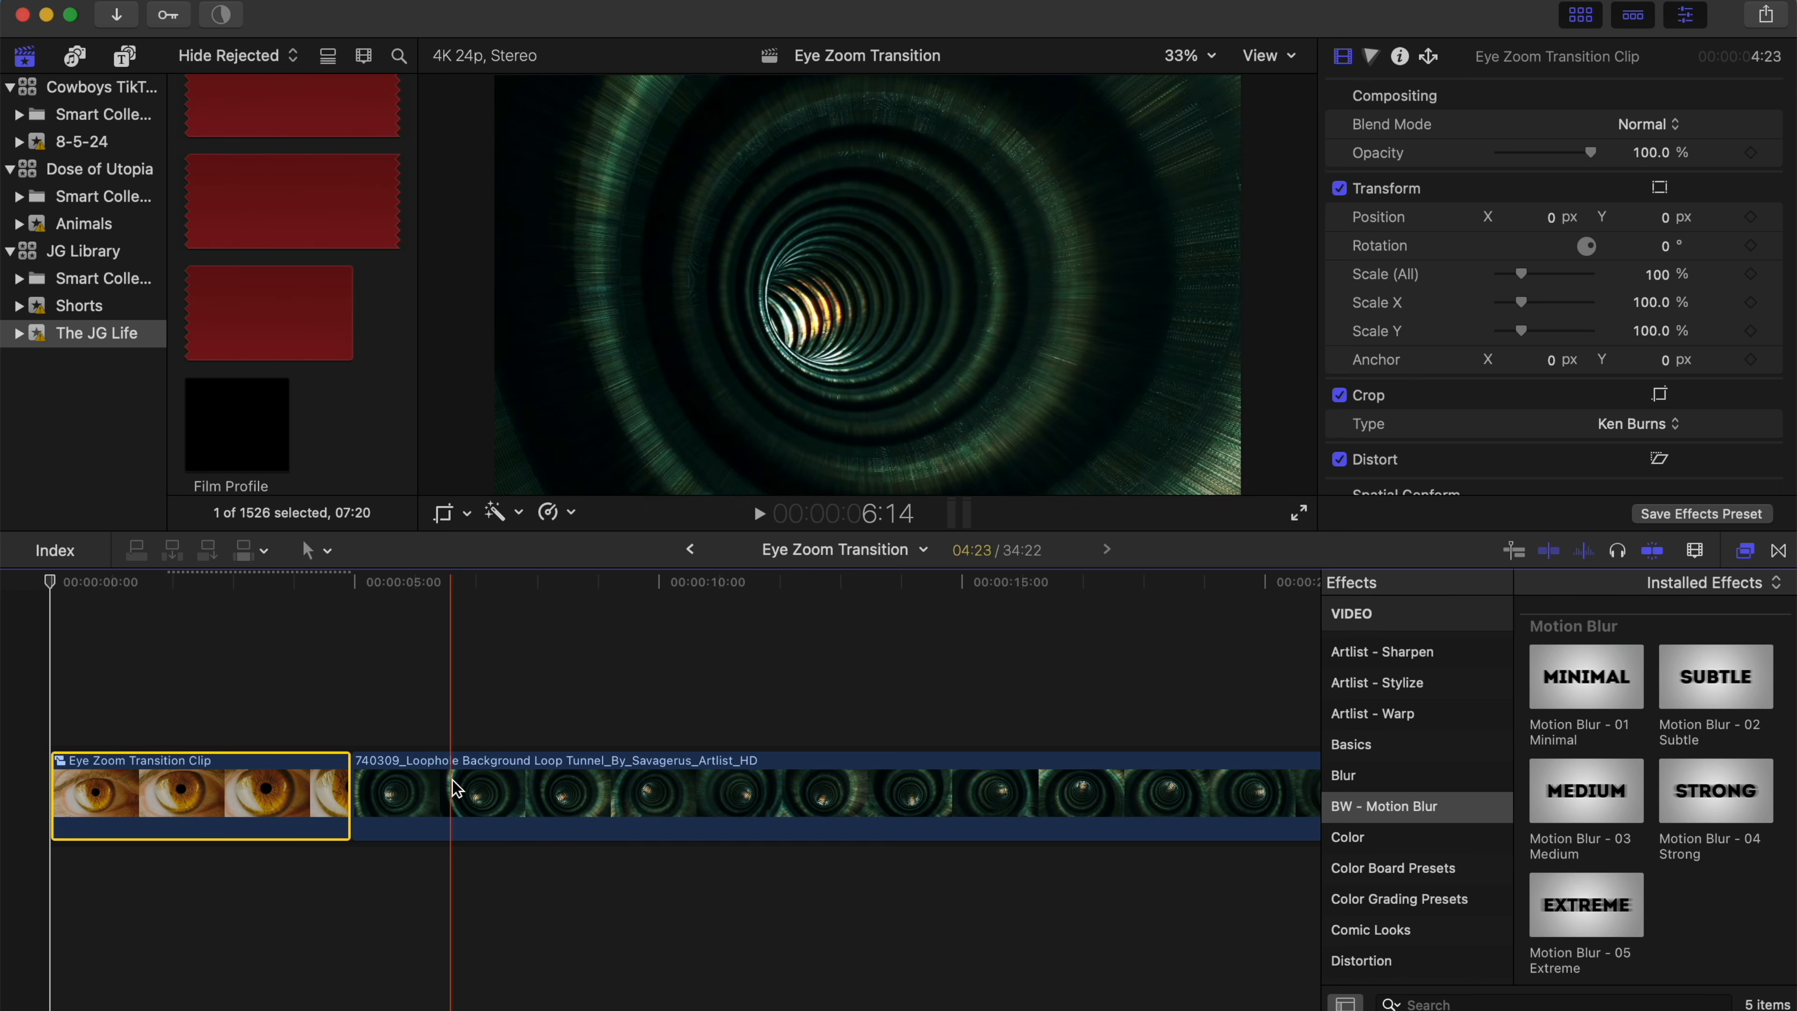
- Place the tunnel clip beneath the eye clip so it starts at 0:17, and scrub through the zoom to check it inside the pupil
drag(452, 780, 233, 860)
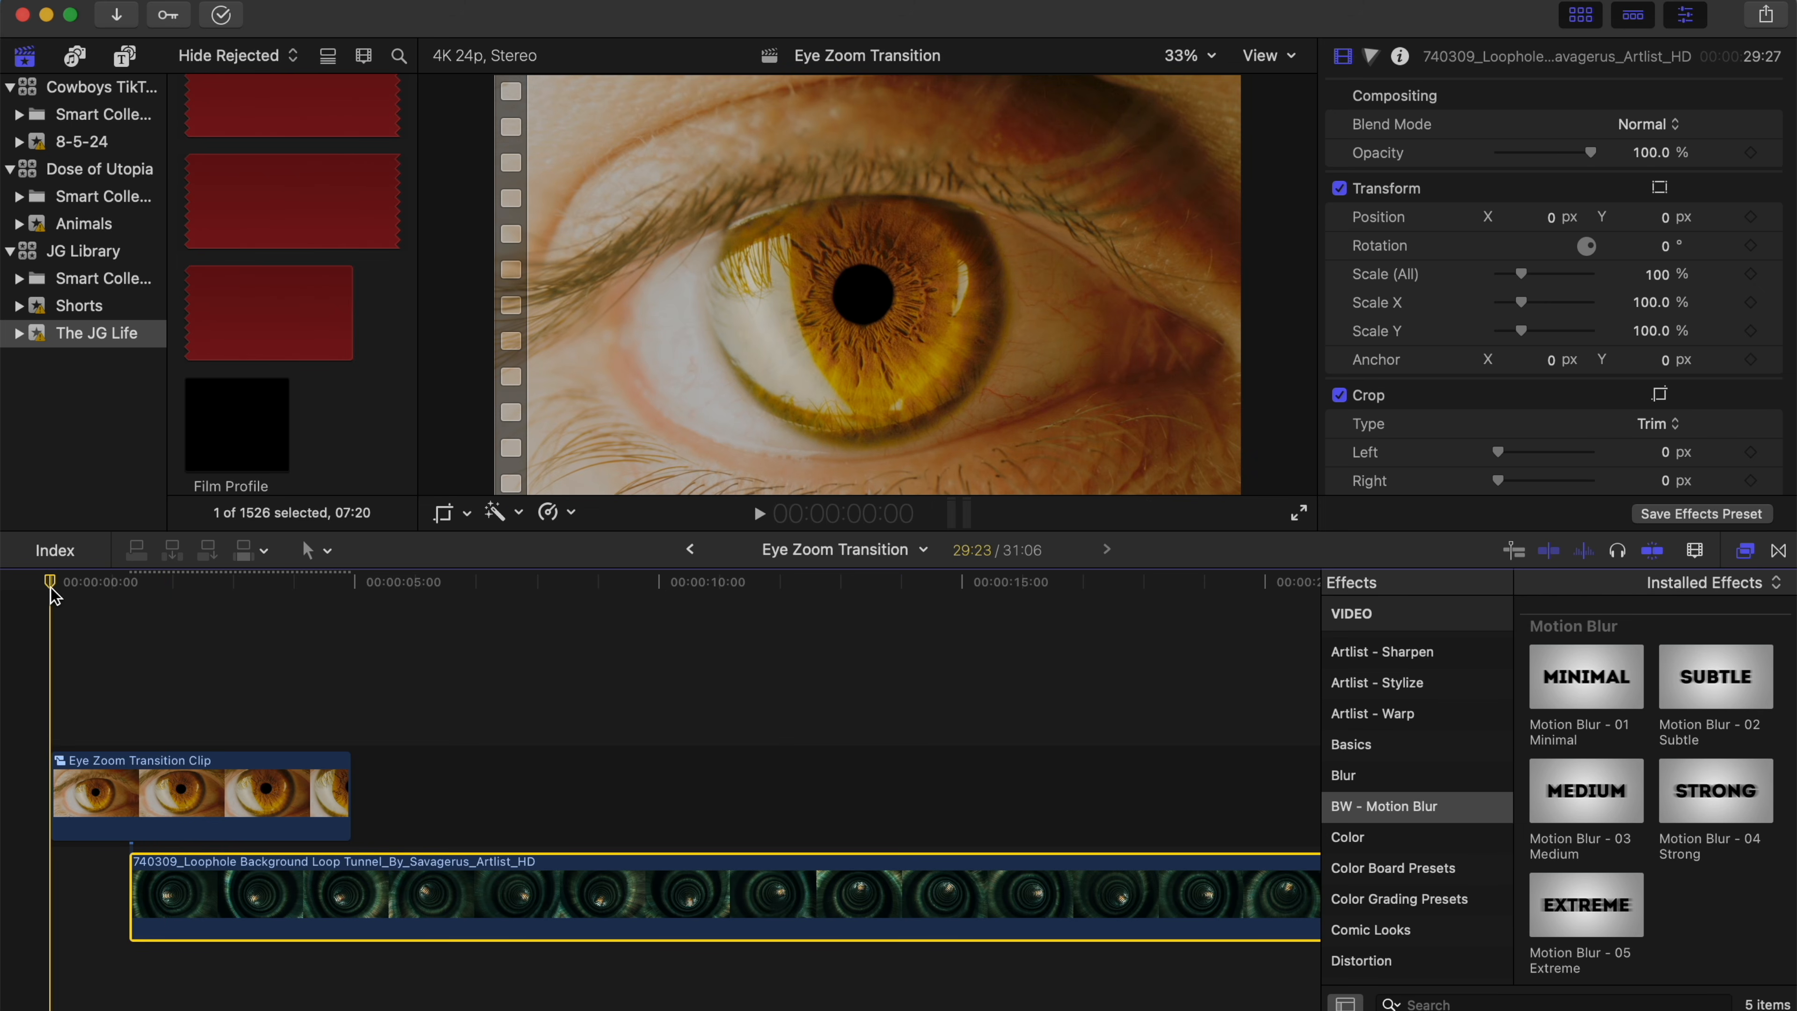
mouse_move(69, 588)
mouse_down()
mouse_move(131, 586)
mouse_move(97, 578)
mouse_up()
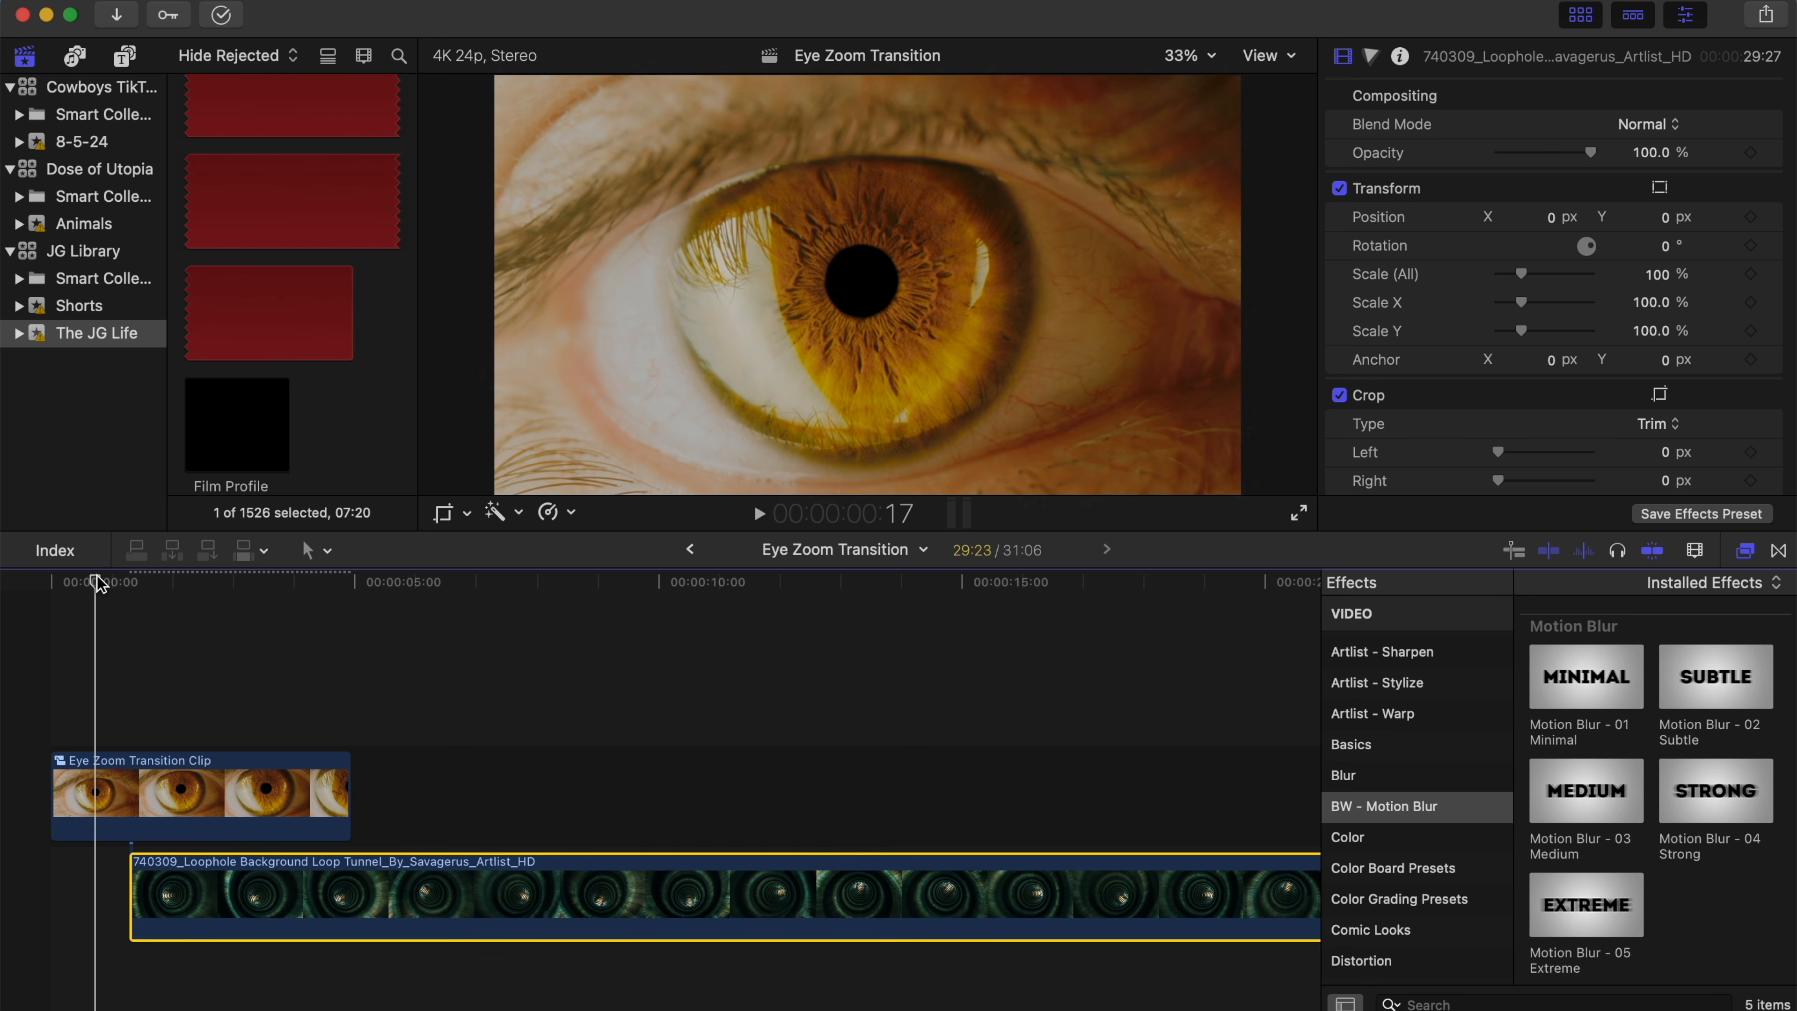
drag(177, 878, 150, 878)
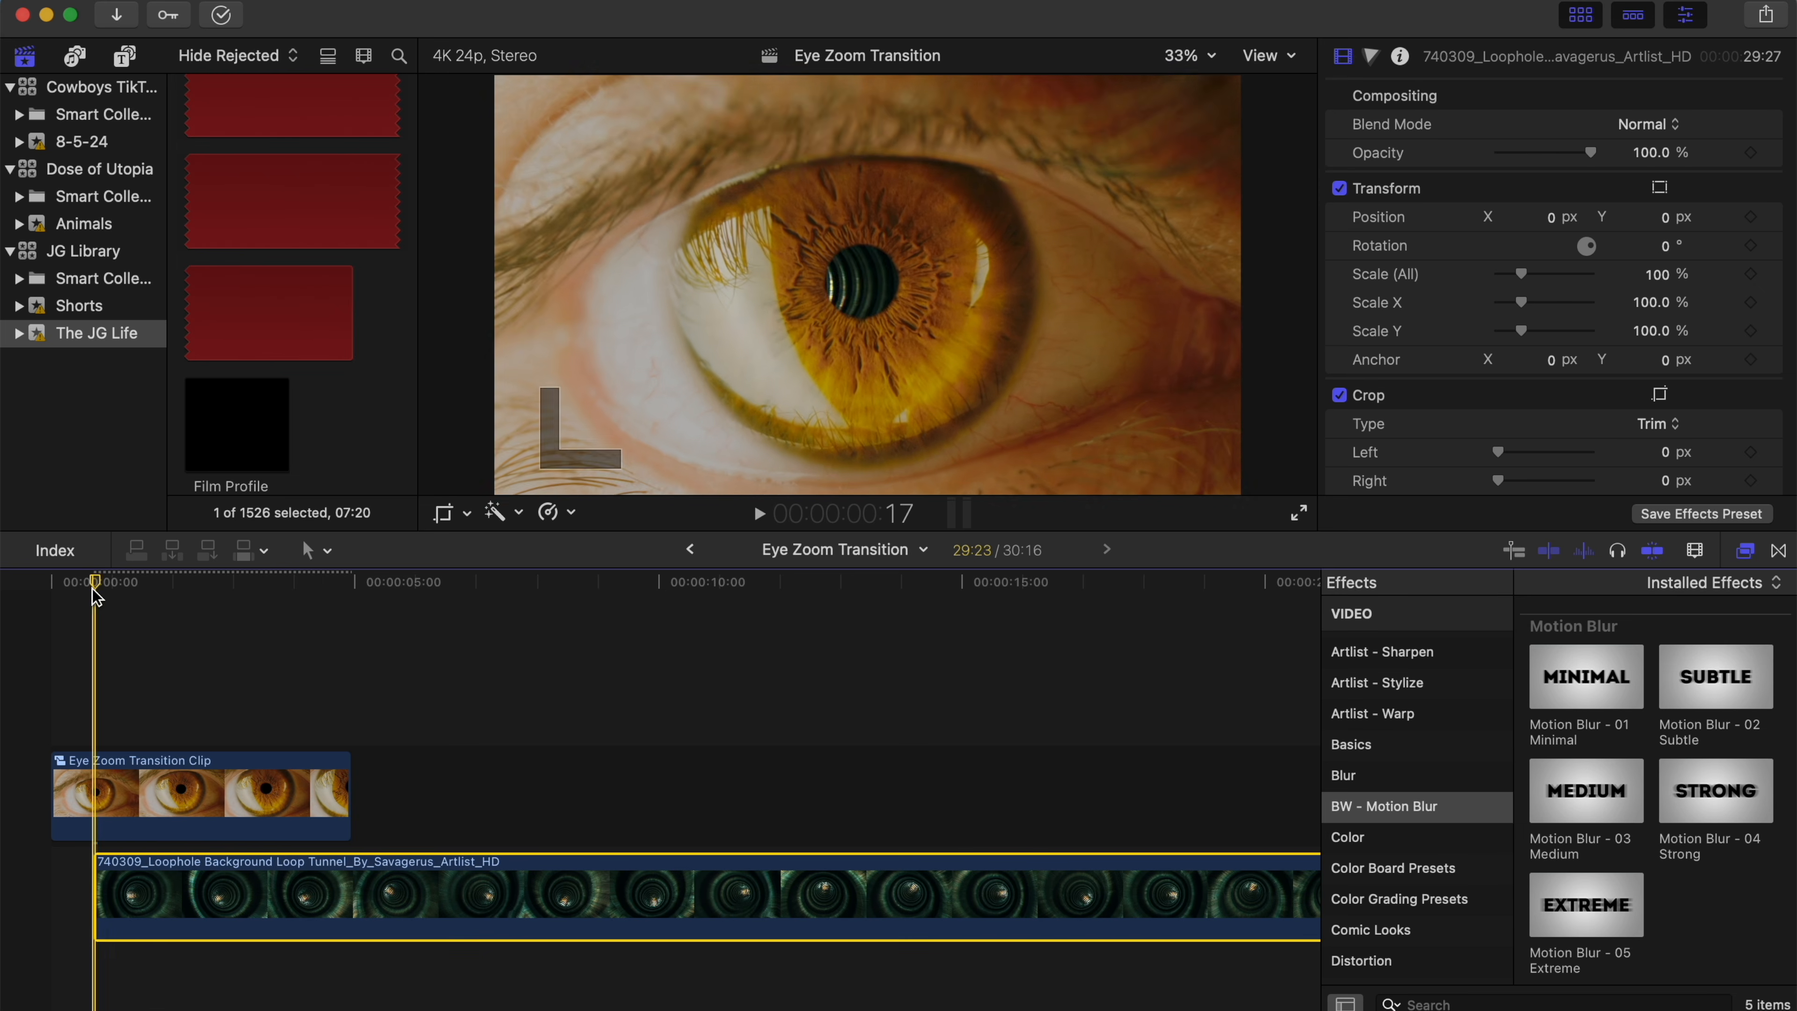
drag(95, 587, 51, 587)
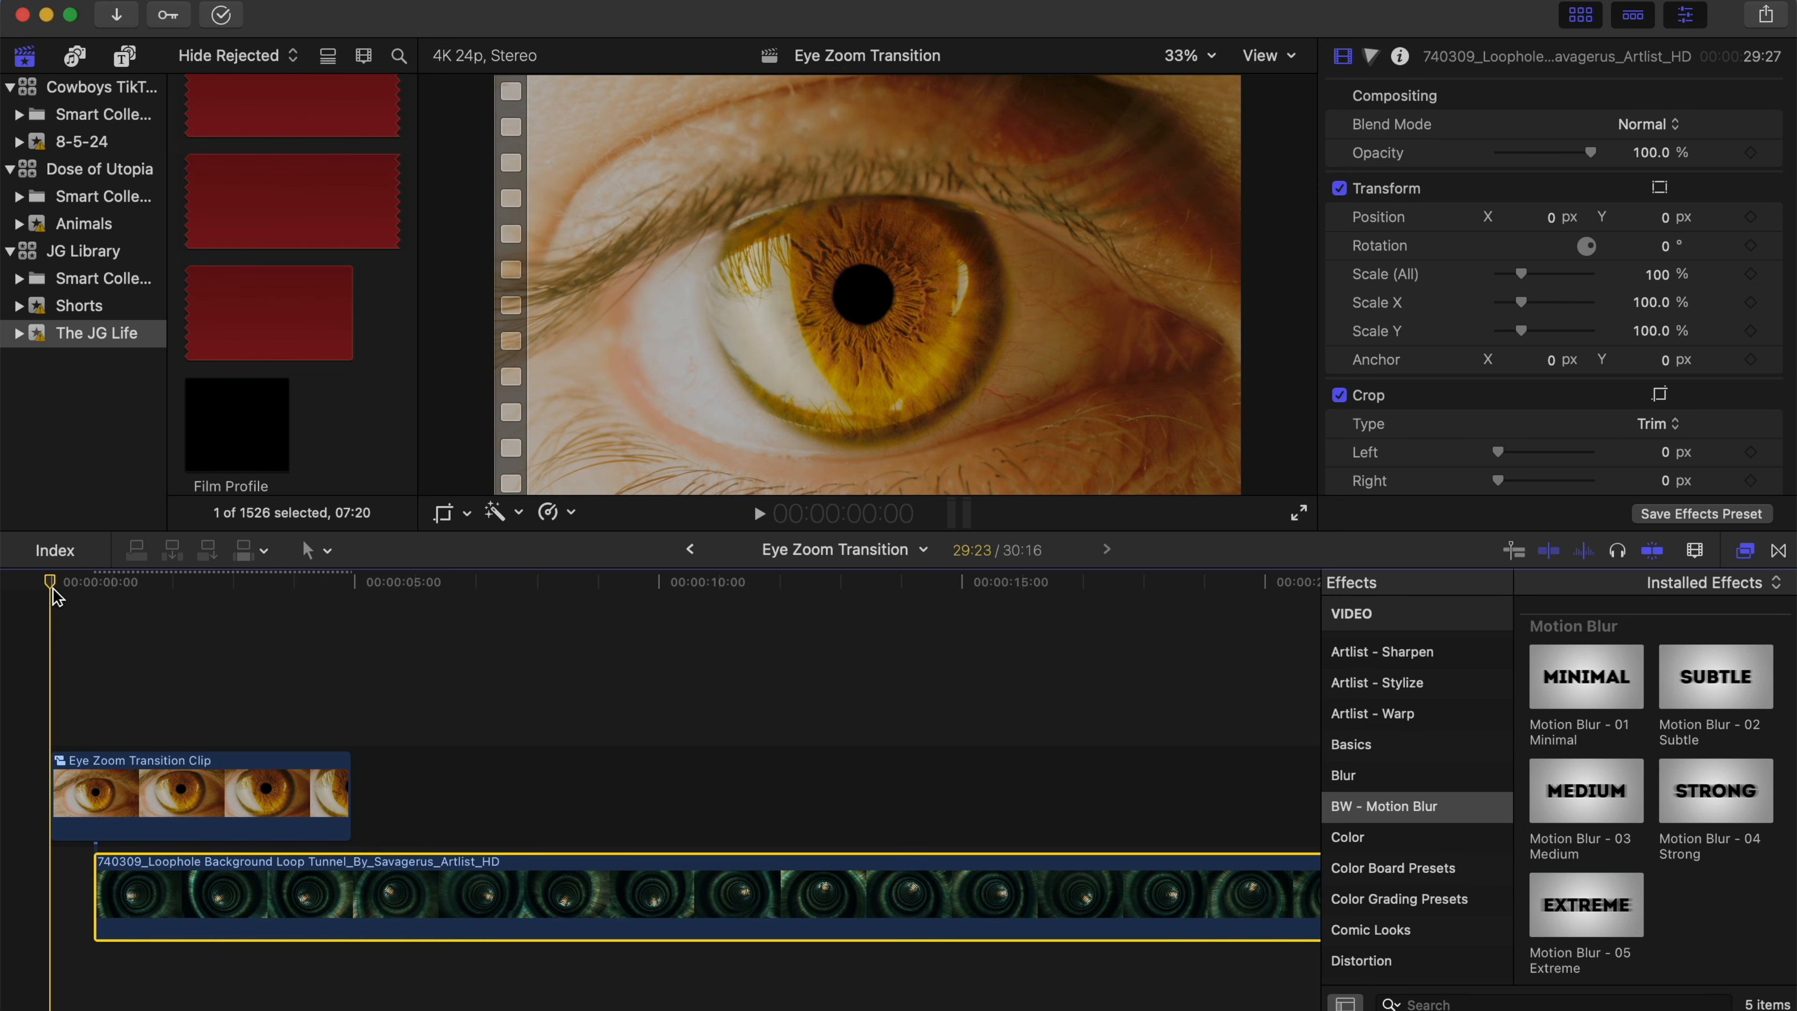
mouse_move(68, 592)
mouse_down()
mouse_move(380, 589)
mouse_move(49, 580)
mouse_up()
drag(49, 582, 181, 598)
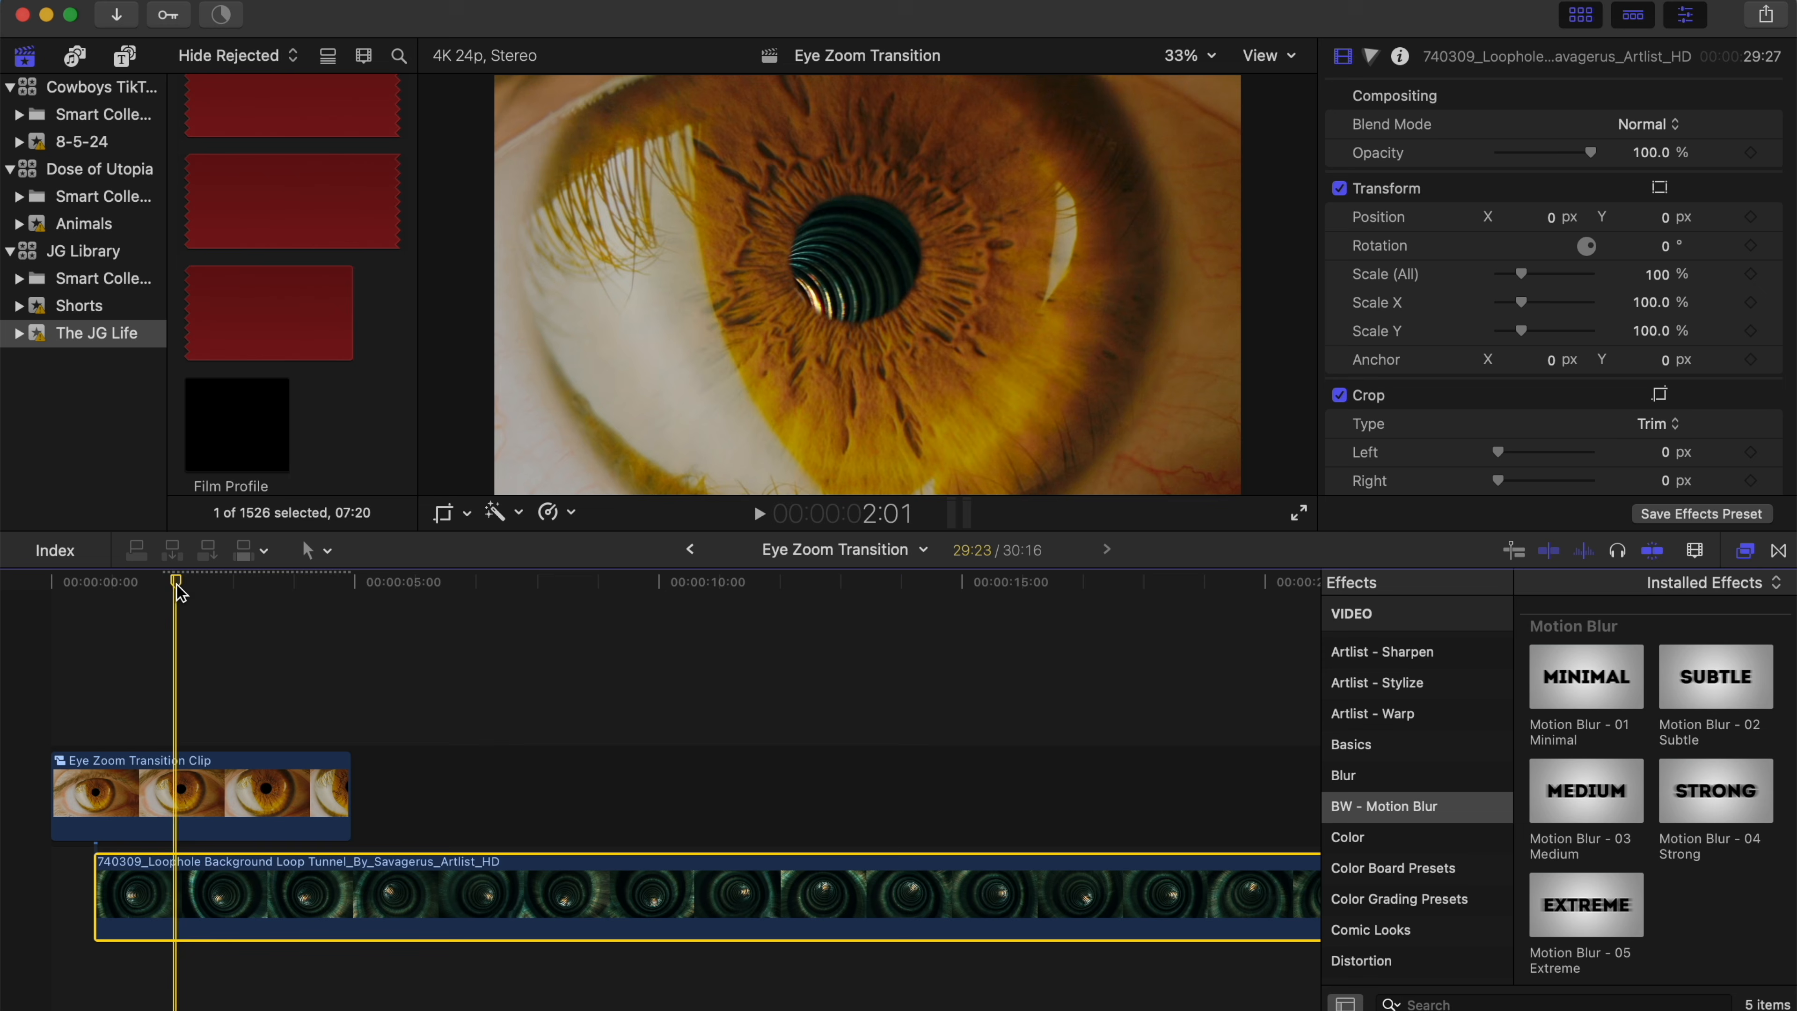
drag(176, 583, 96, 597)
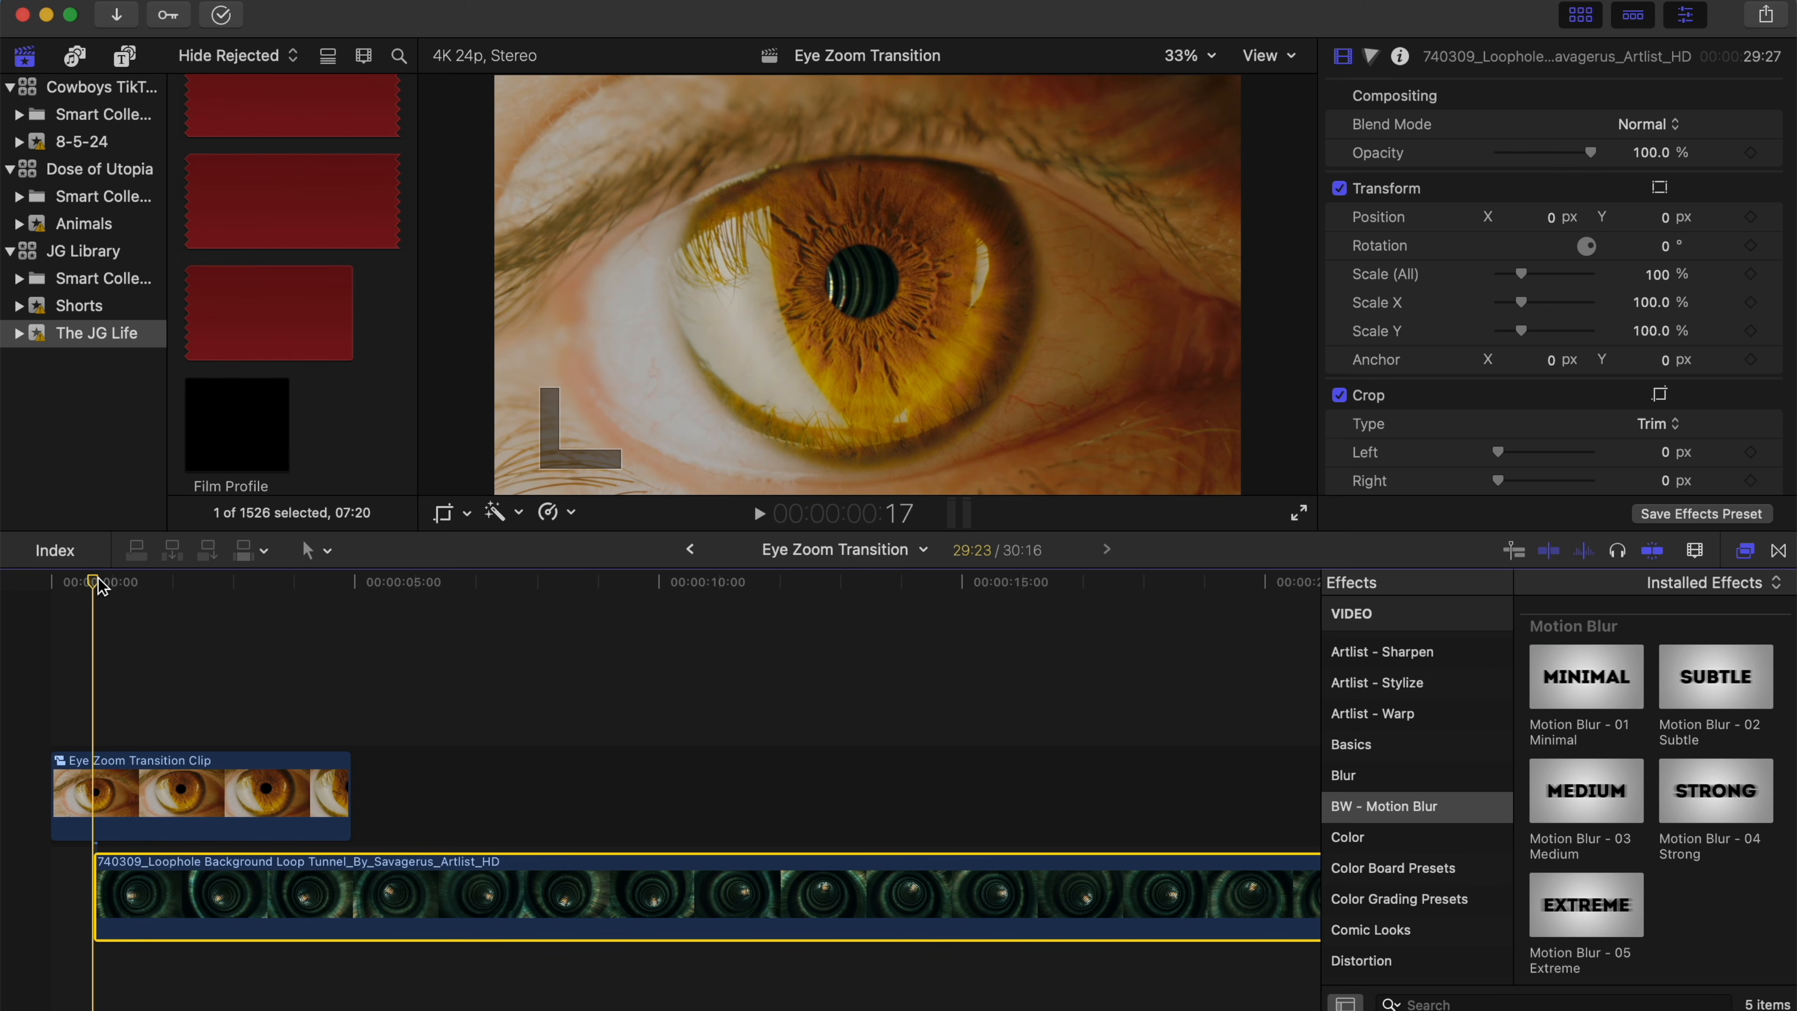
mouse_move(101, 585)
mouse_down()
mouse_move(253, 604)
mouse_move(92, 602)
mouse_up()
drag(102, 644, 198, 660)
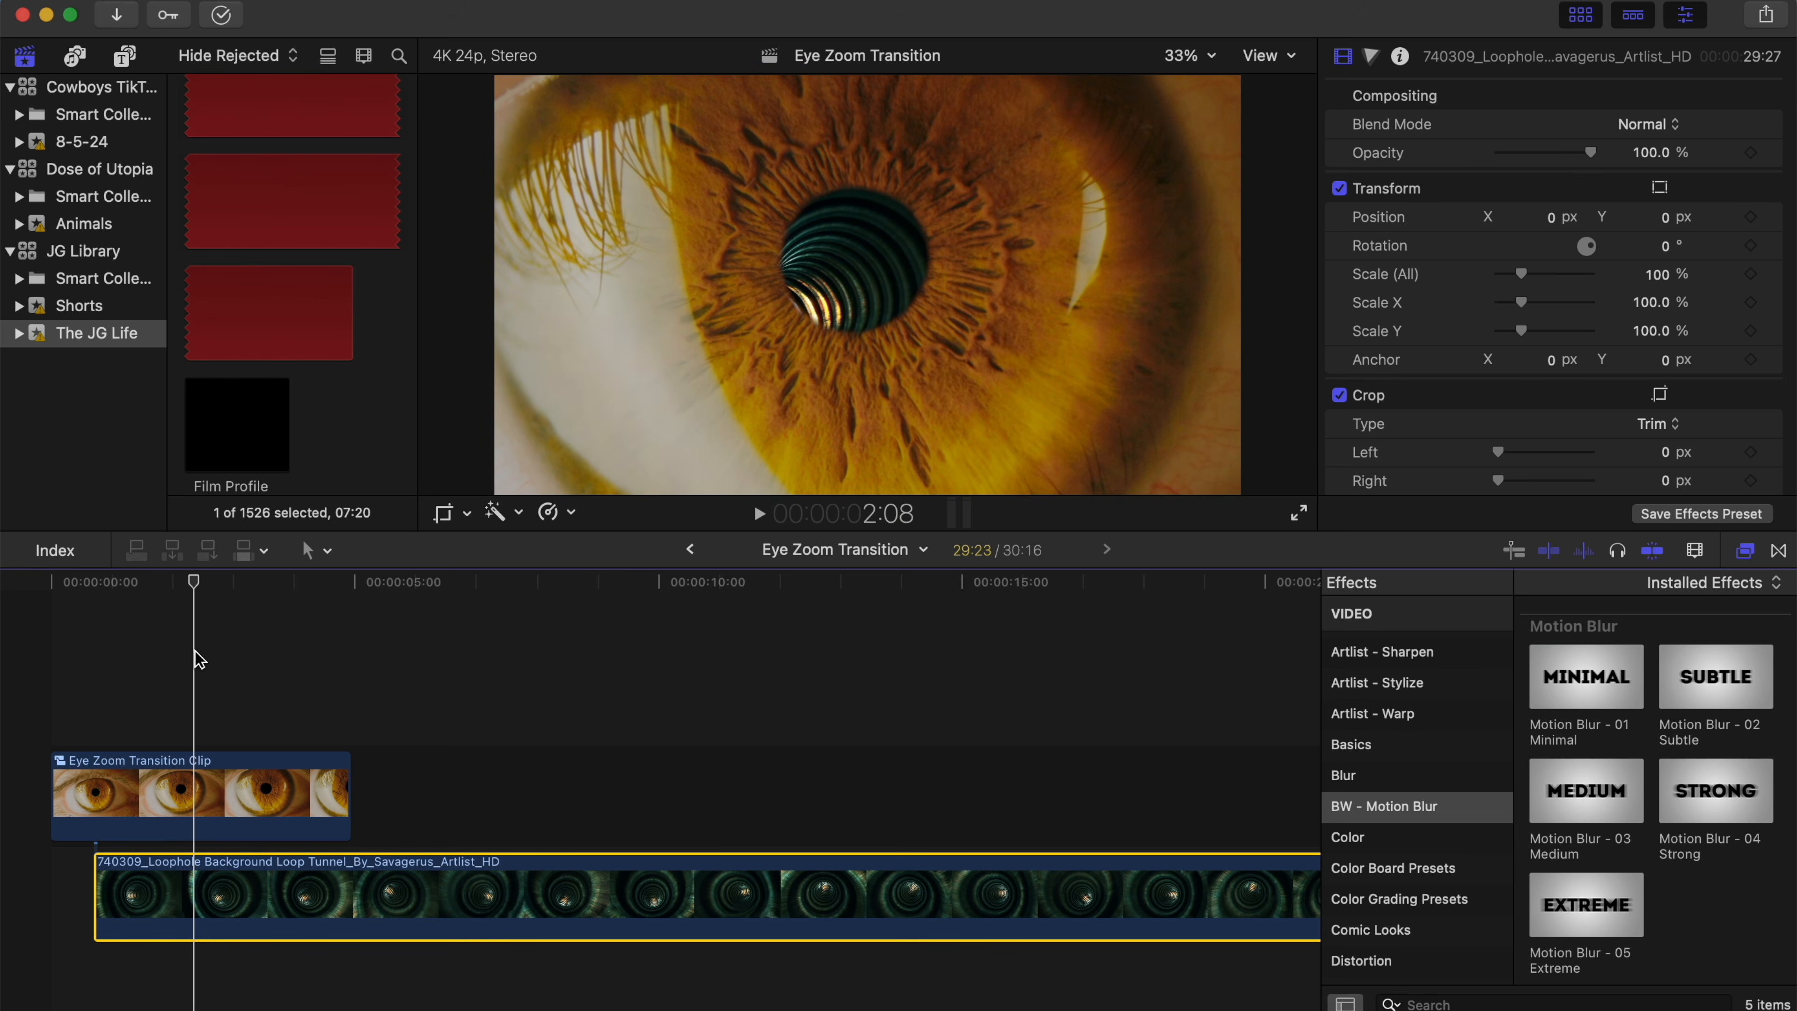
- Cut the tunnel clip at 8:19 with the Blade tool and delete the part after the cut
drag(199, 660, 589, 668)
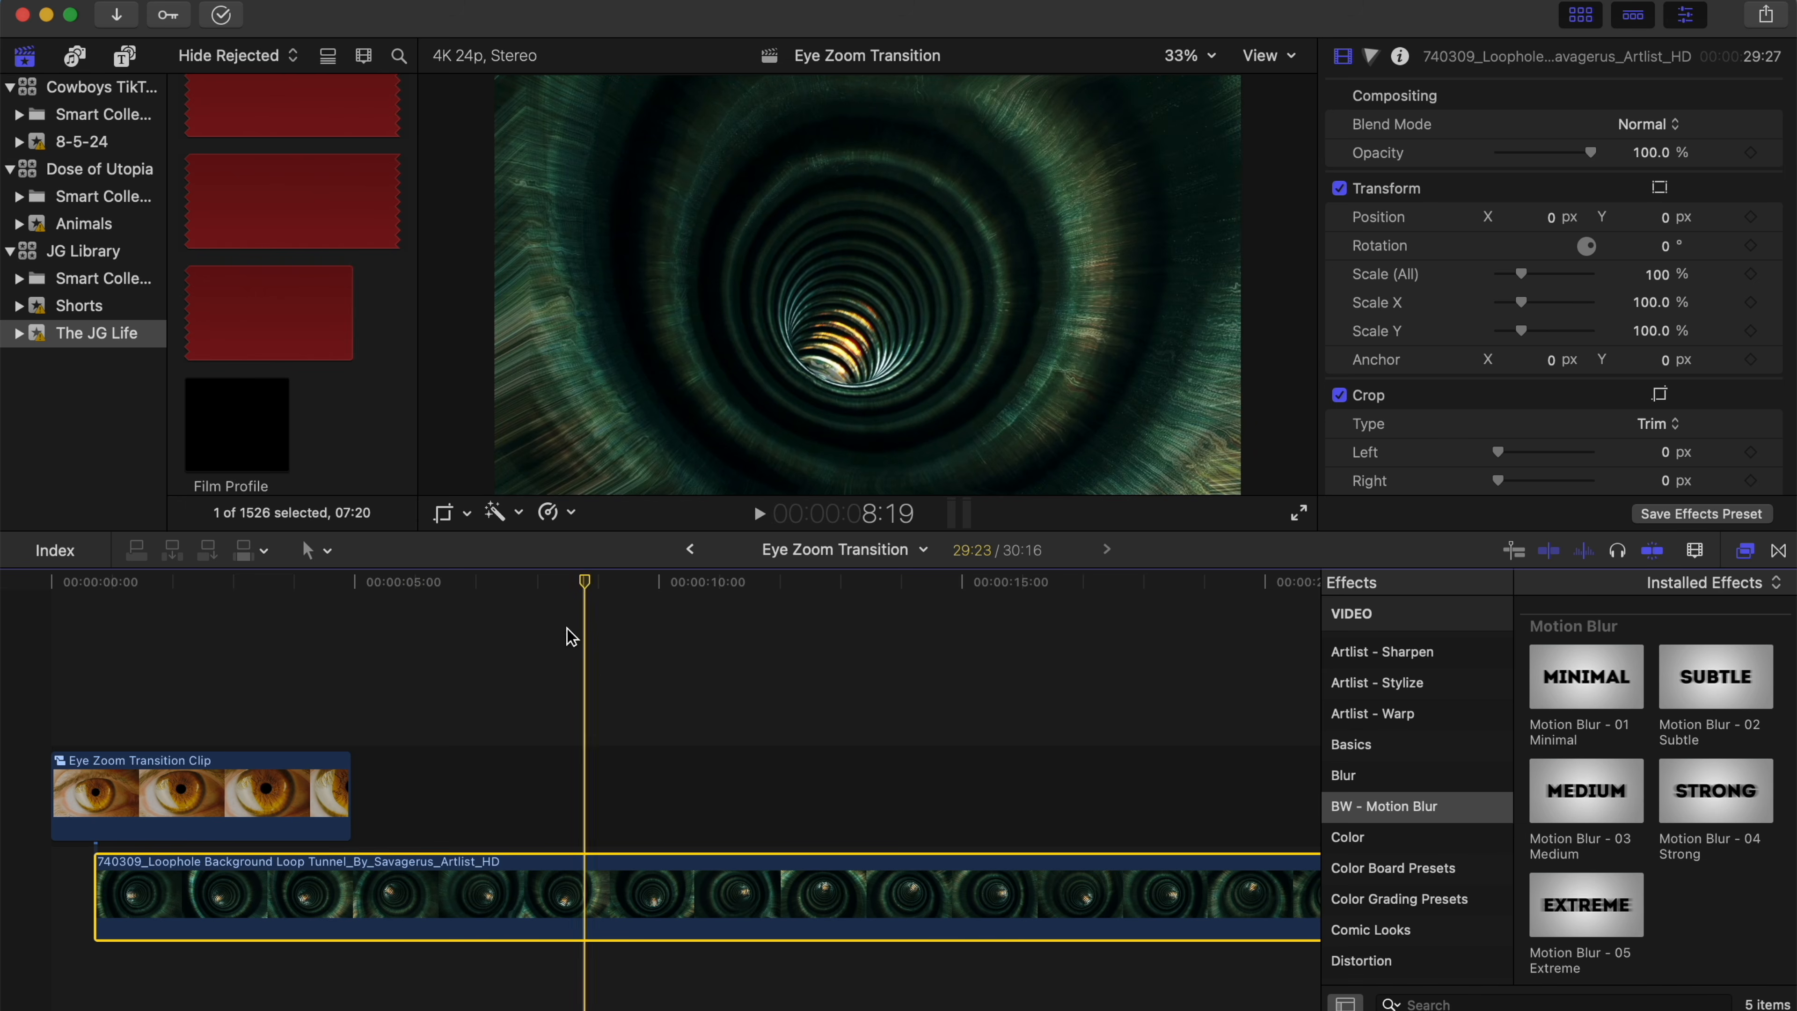
click(308, 550)
click(354, 691)
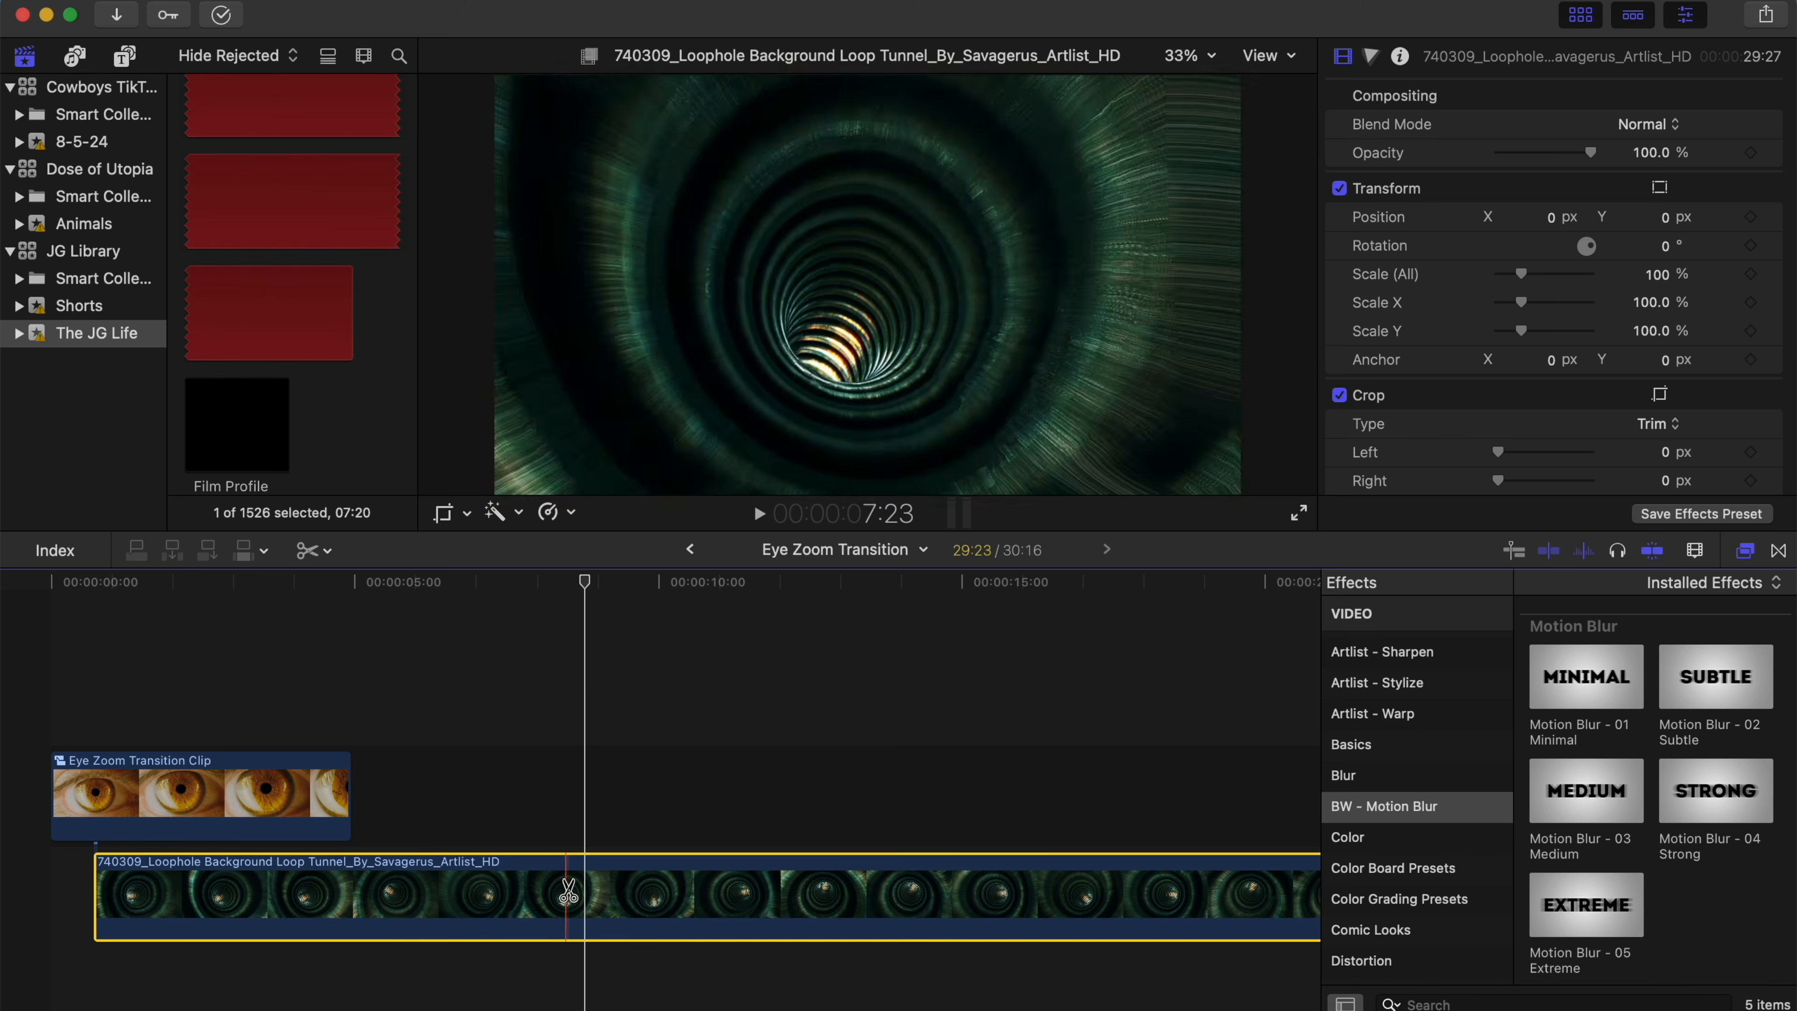
click(568, 893)
click(312, 550)
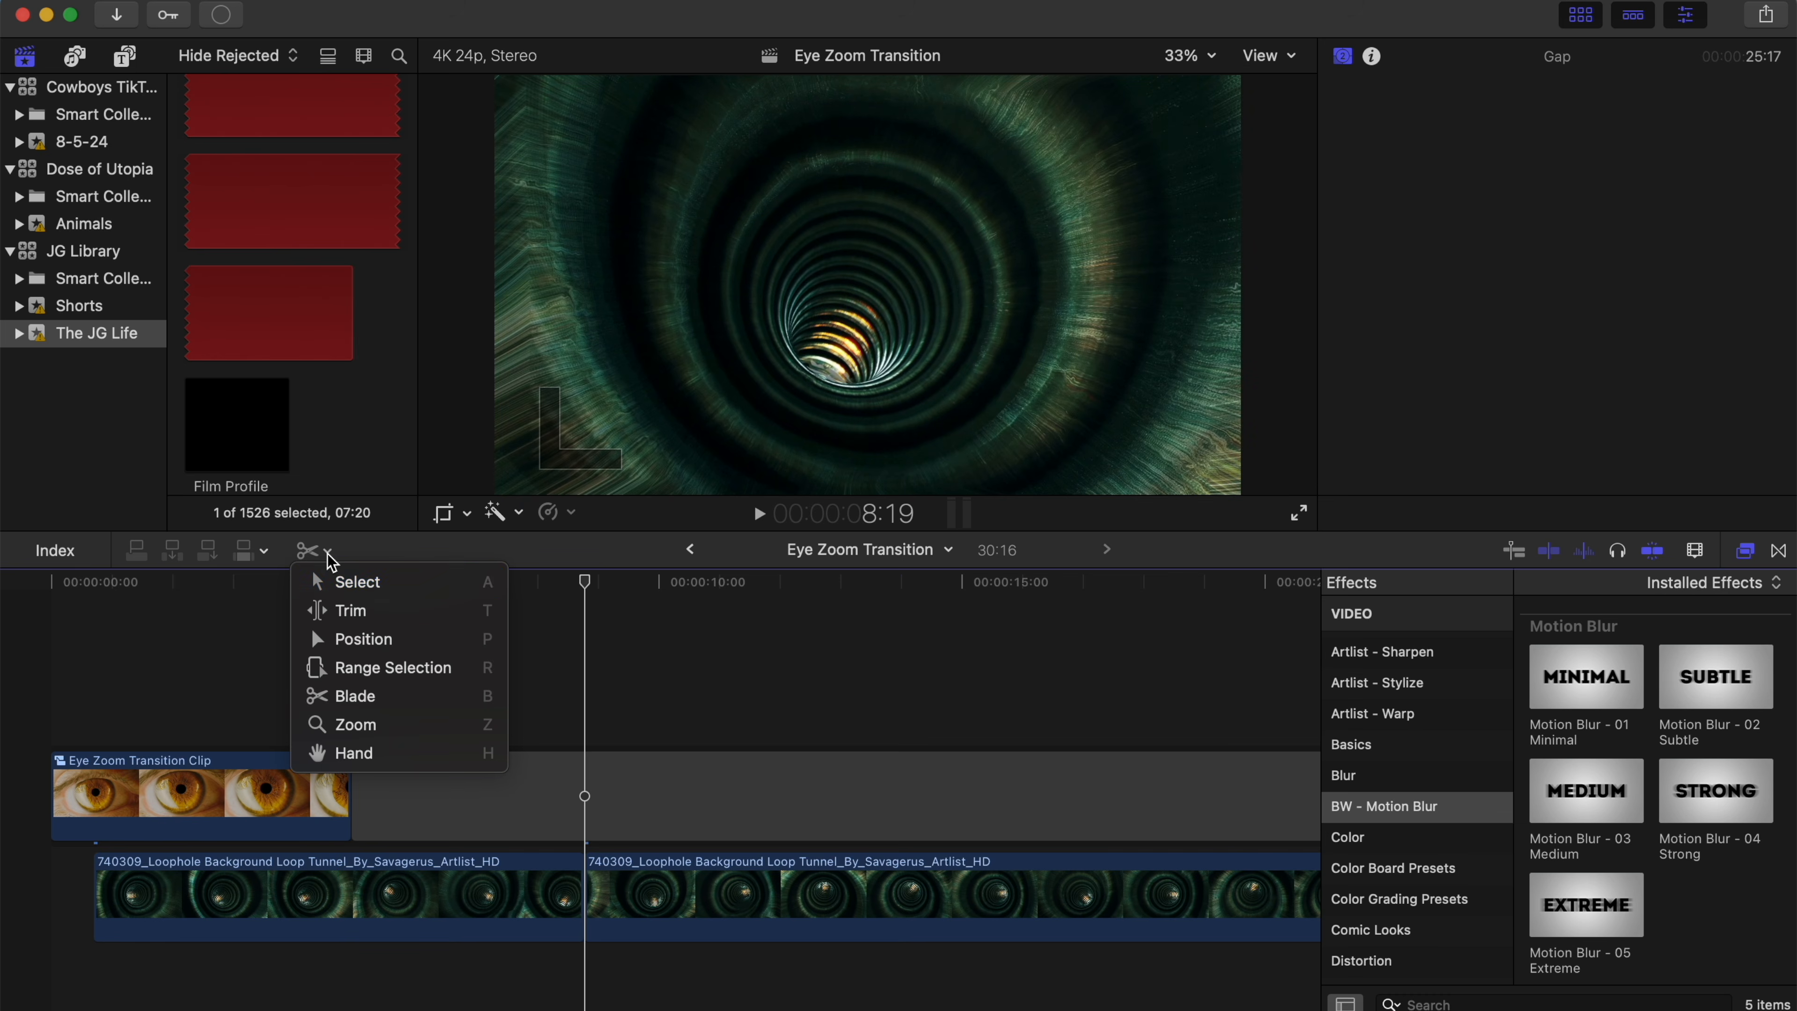
click(318, 581)
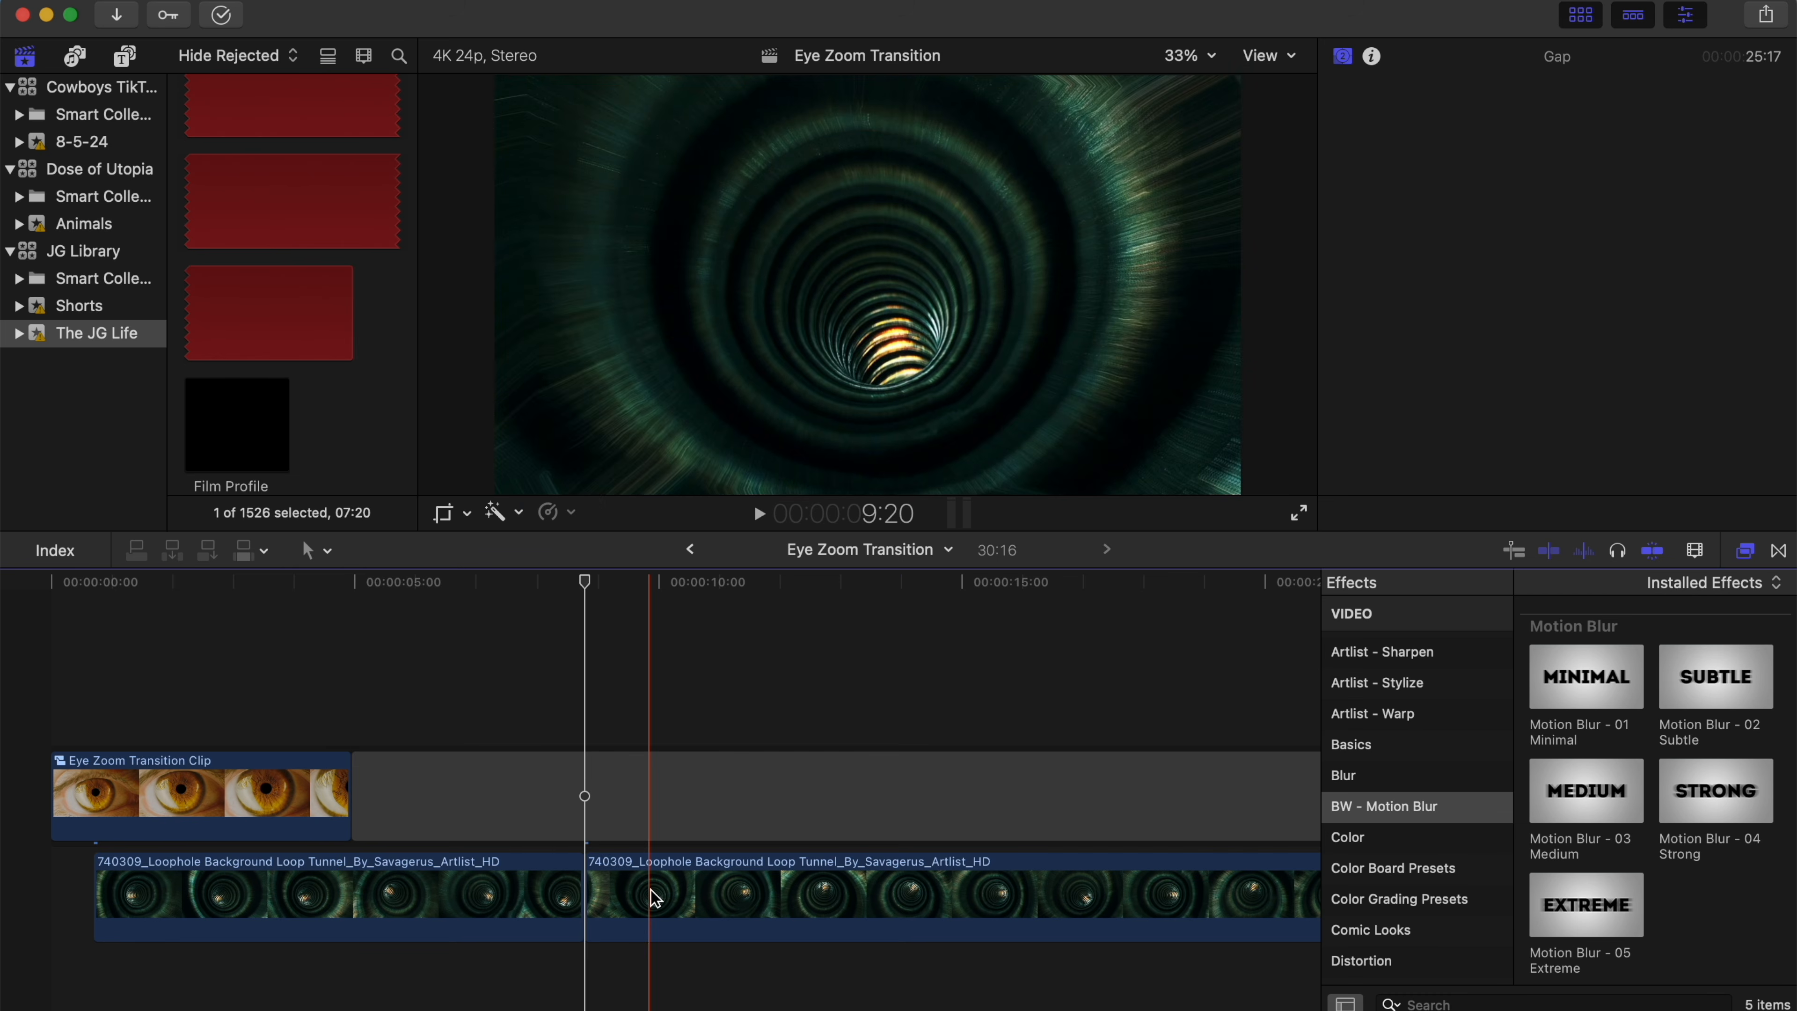
click(657, 898)
key(Delete)
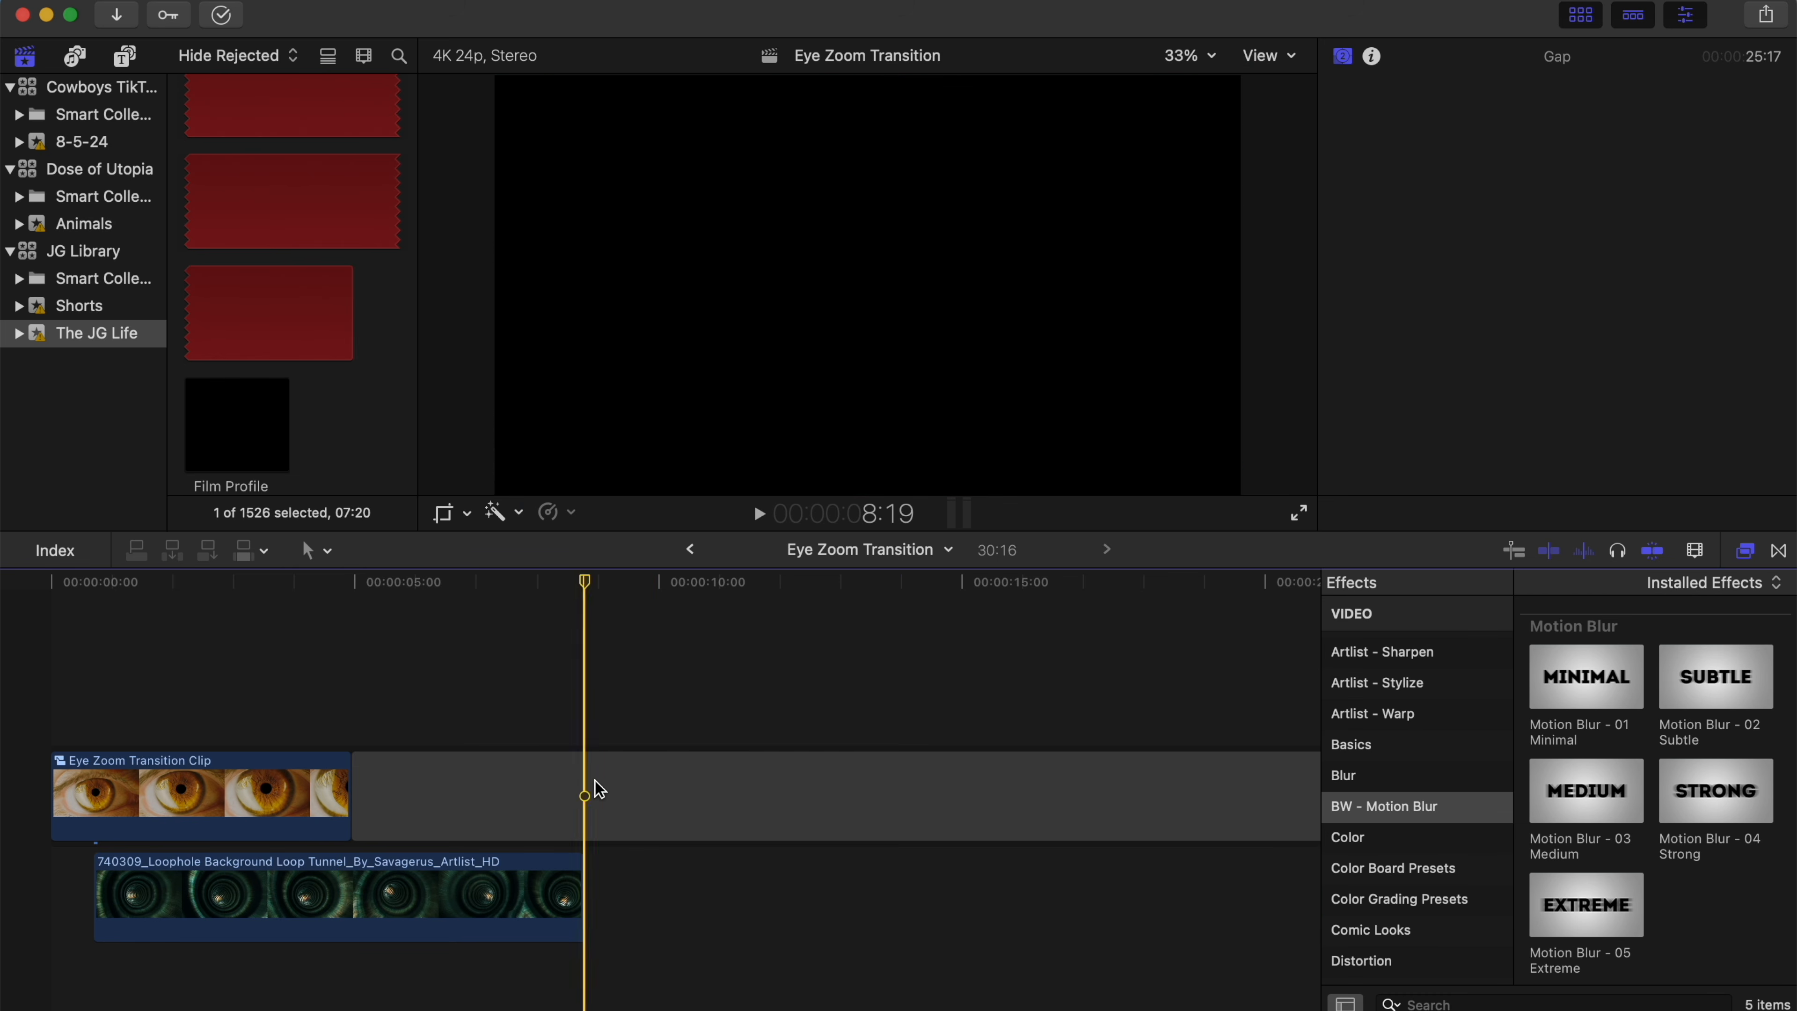
click(600, 788)
- Keyframe the tunnel clip's opacity from 0% at 0:17 to 100% at 4:04, and play the transition from the start
drag(587, 588, 94, 666)
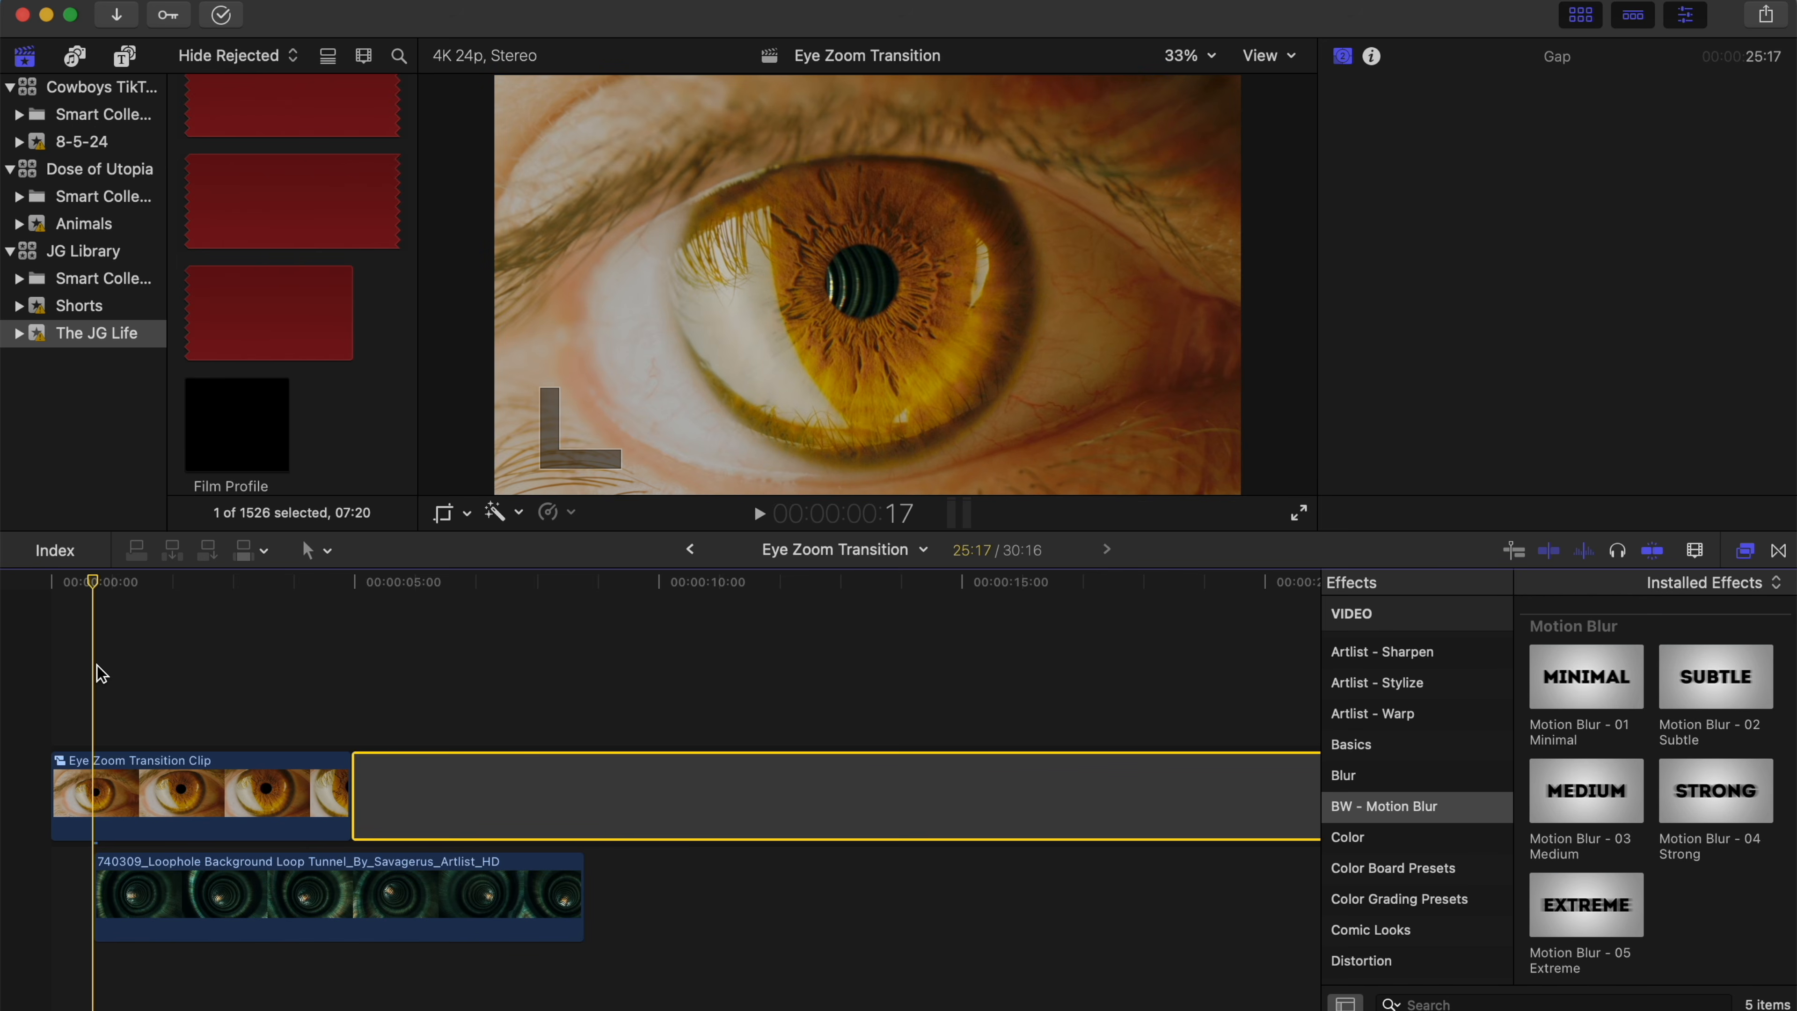
click(221, 911)
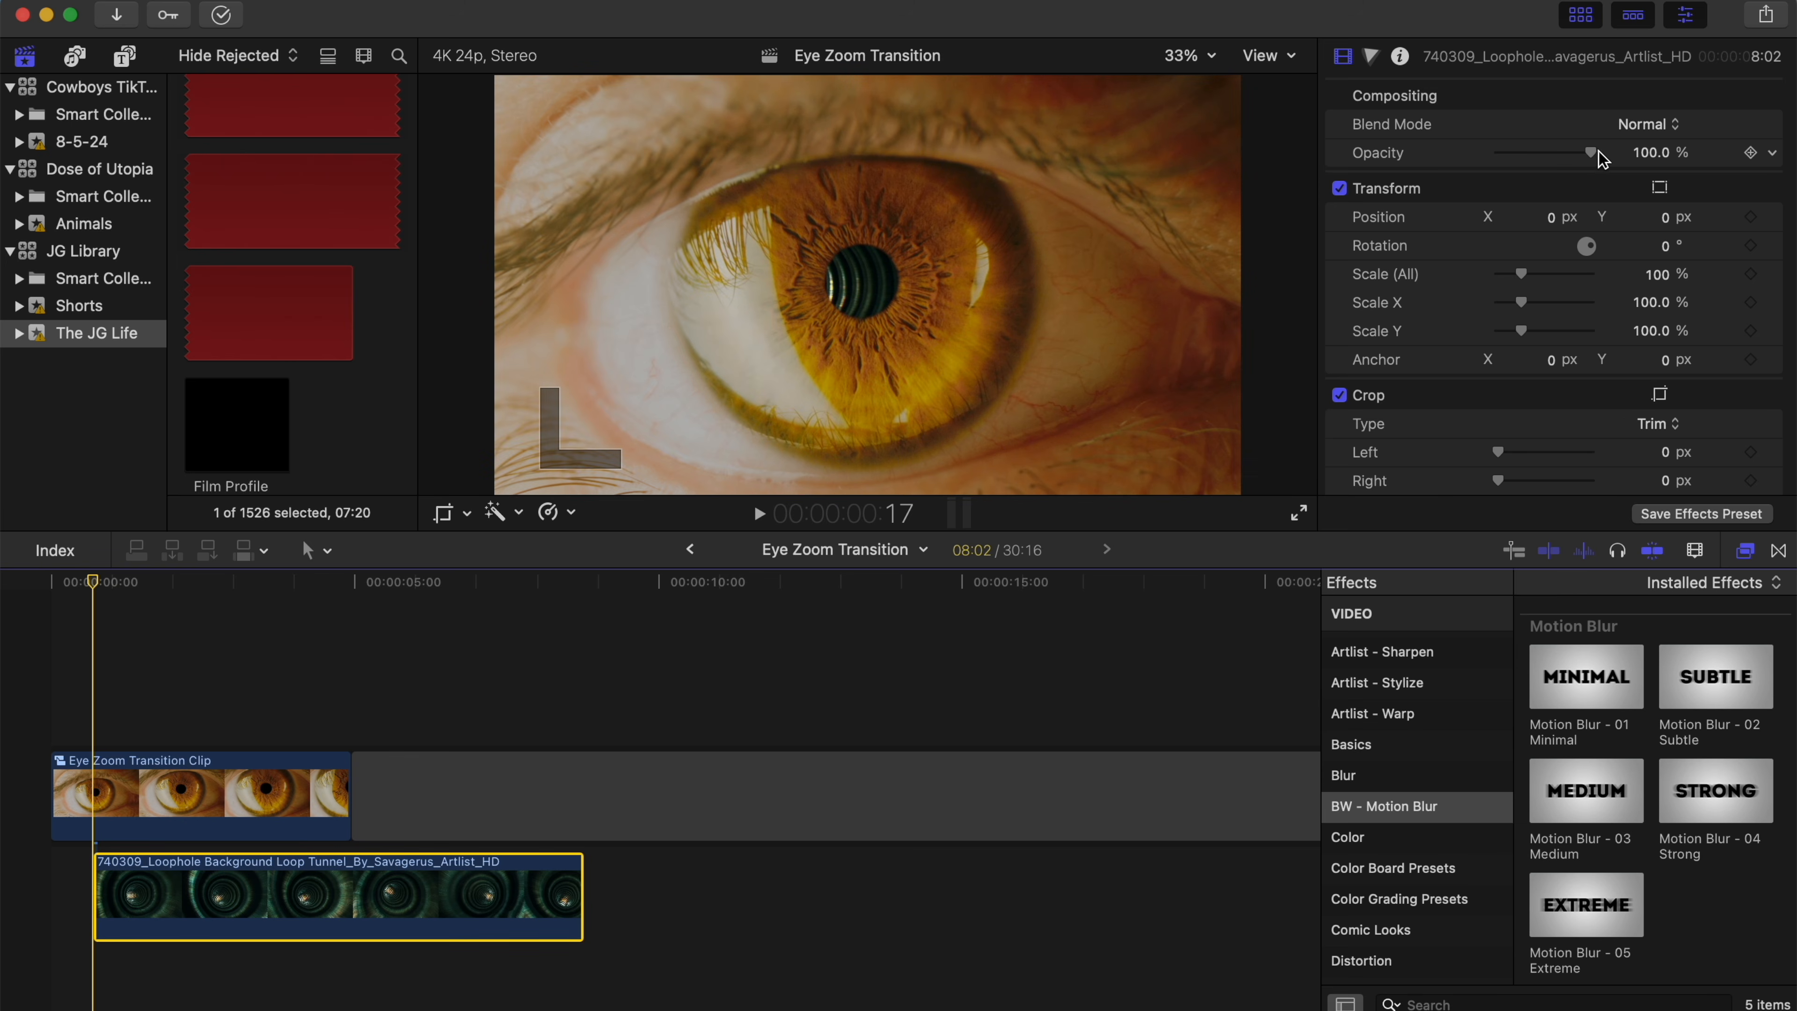
drag(1588, 152, 1486, 142)
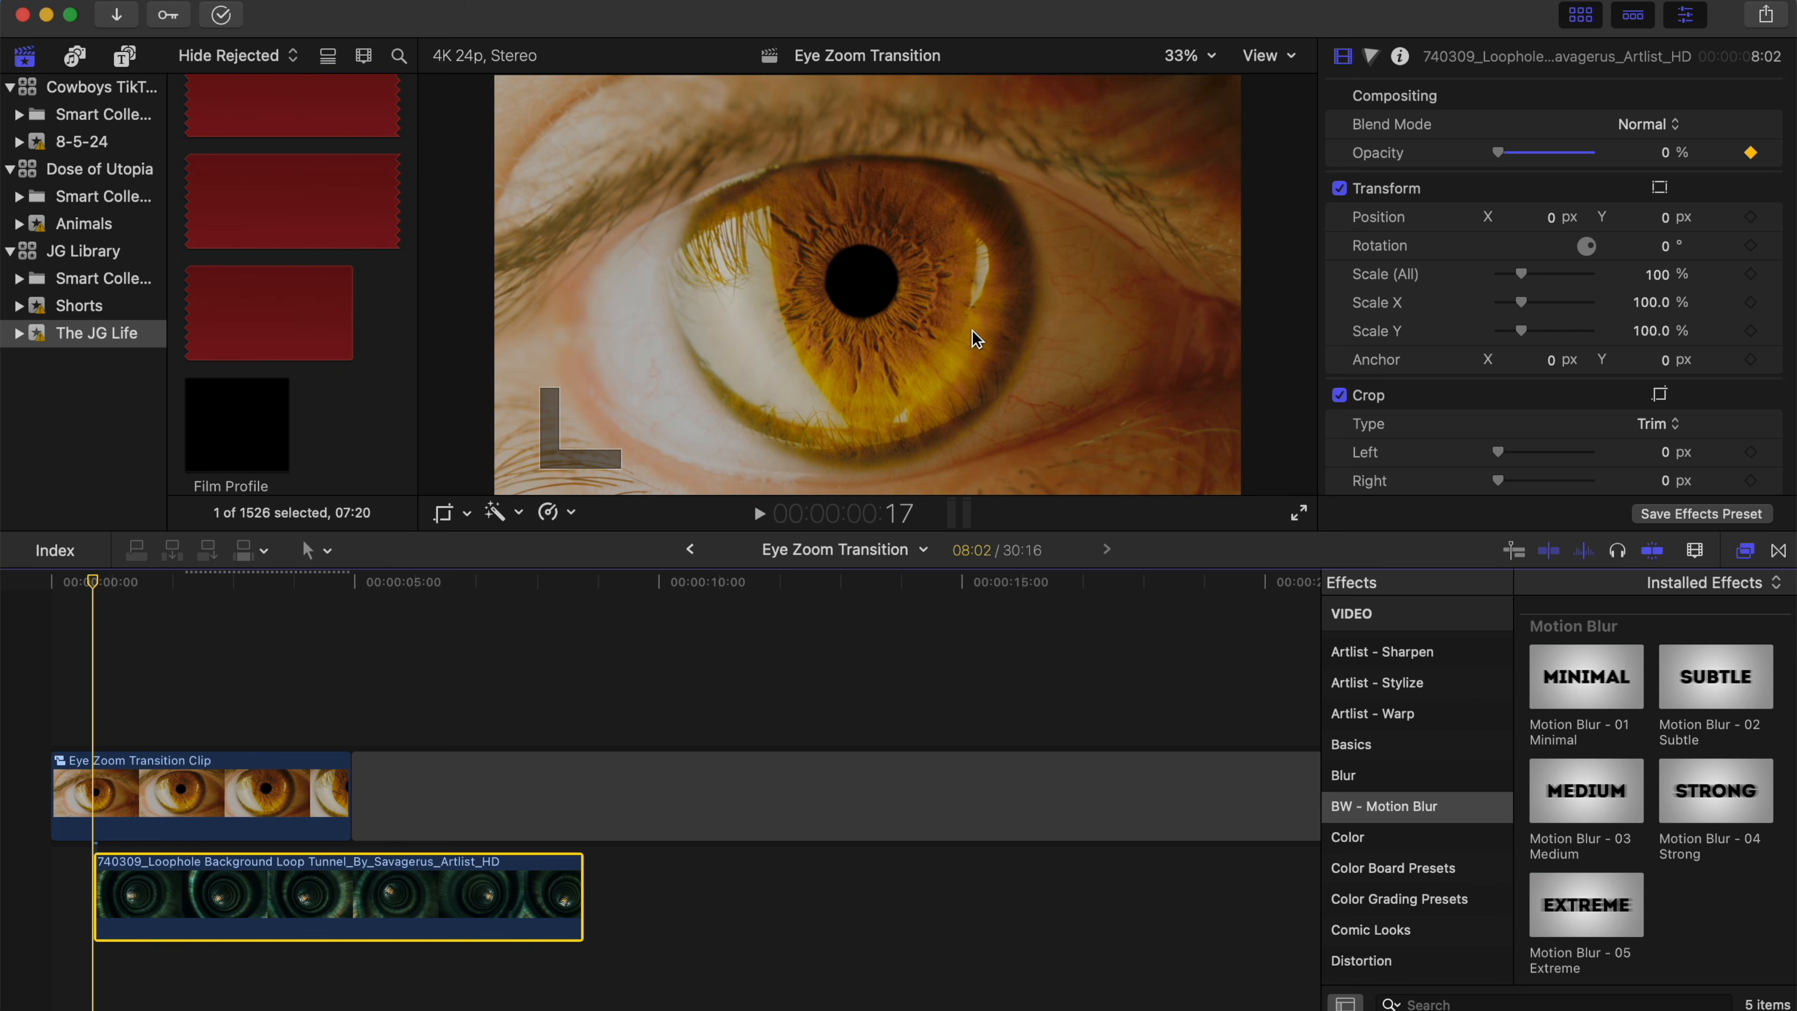
drag(96, 583, 308, 600)
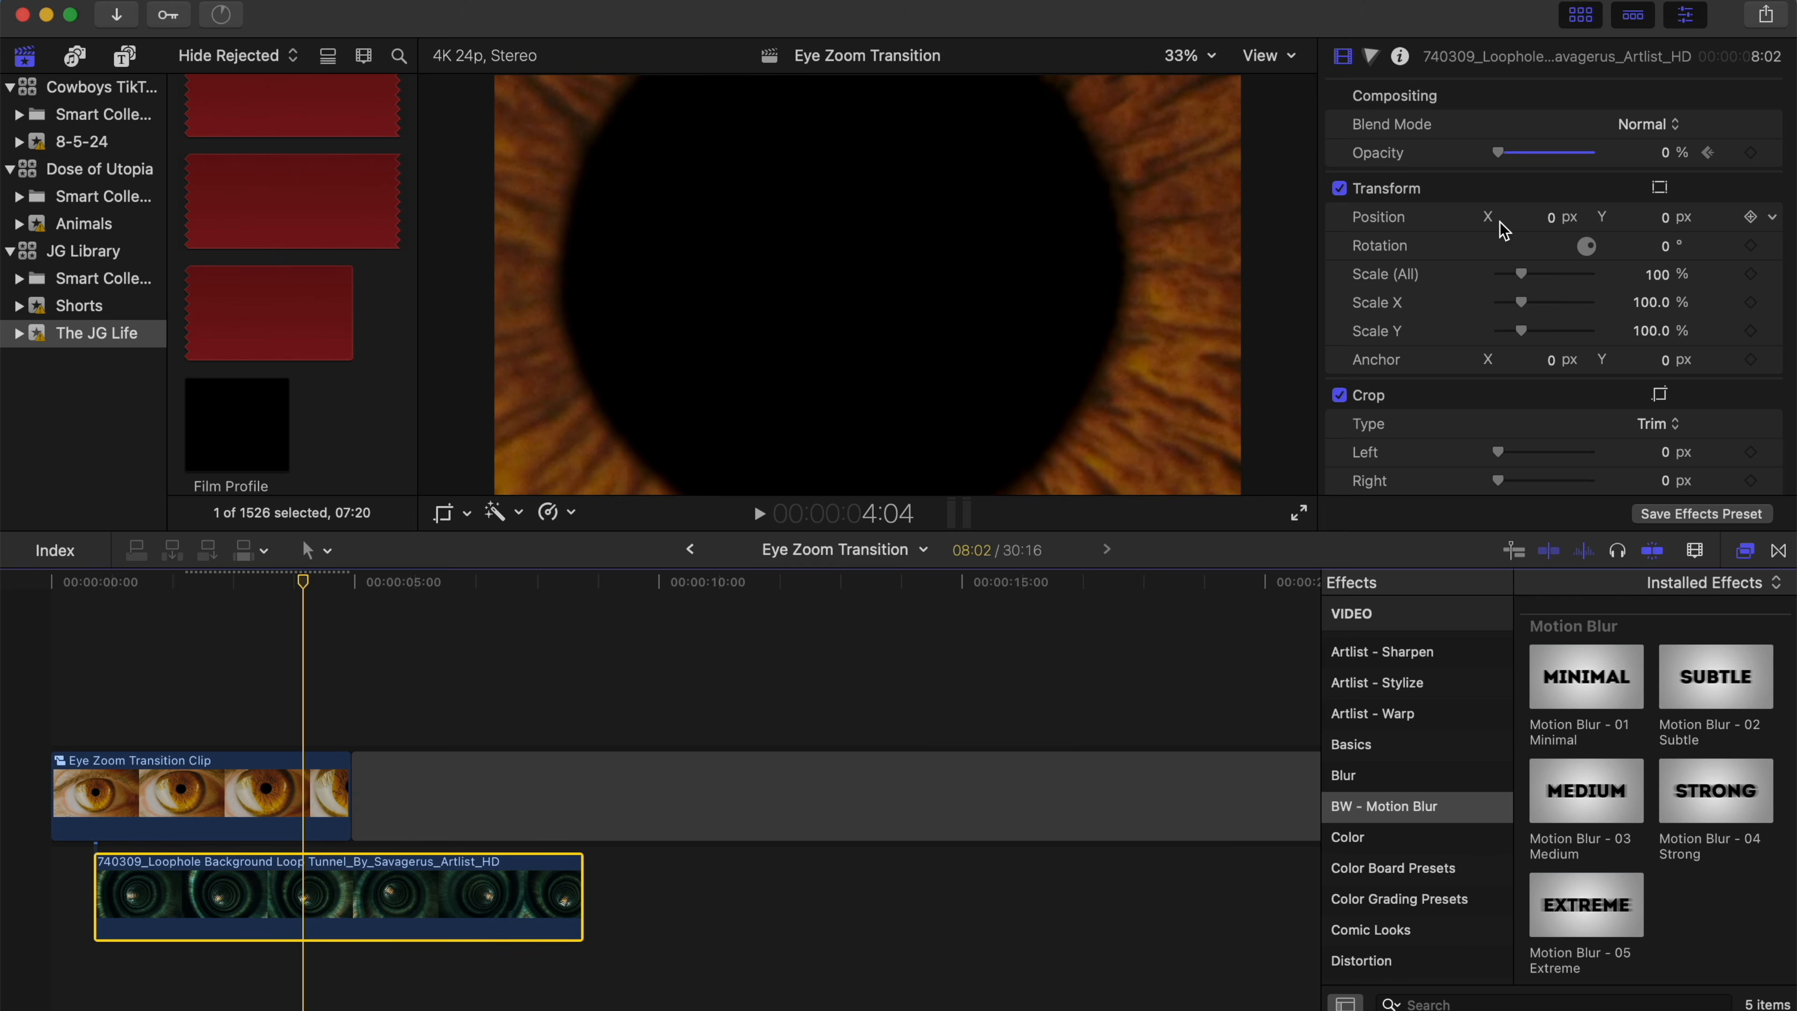
drag(1499, 160, 1626, 153)
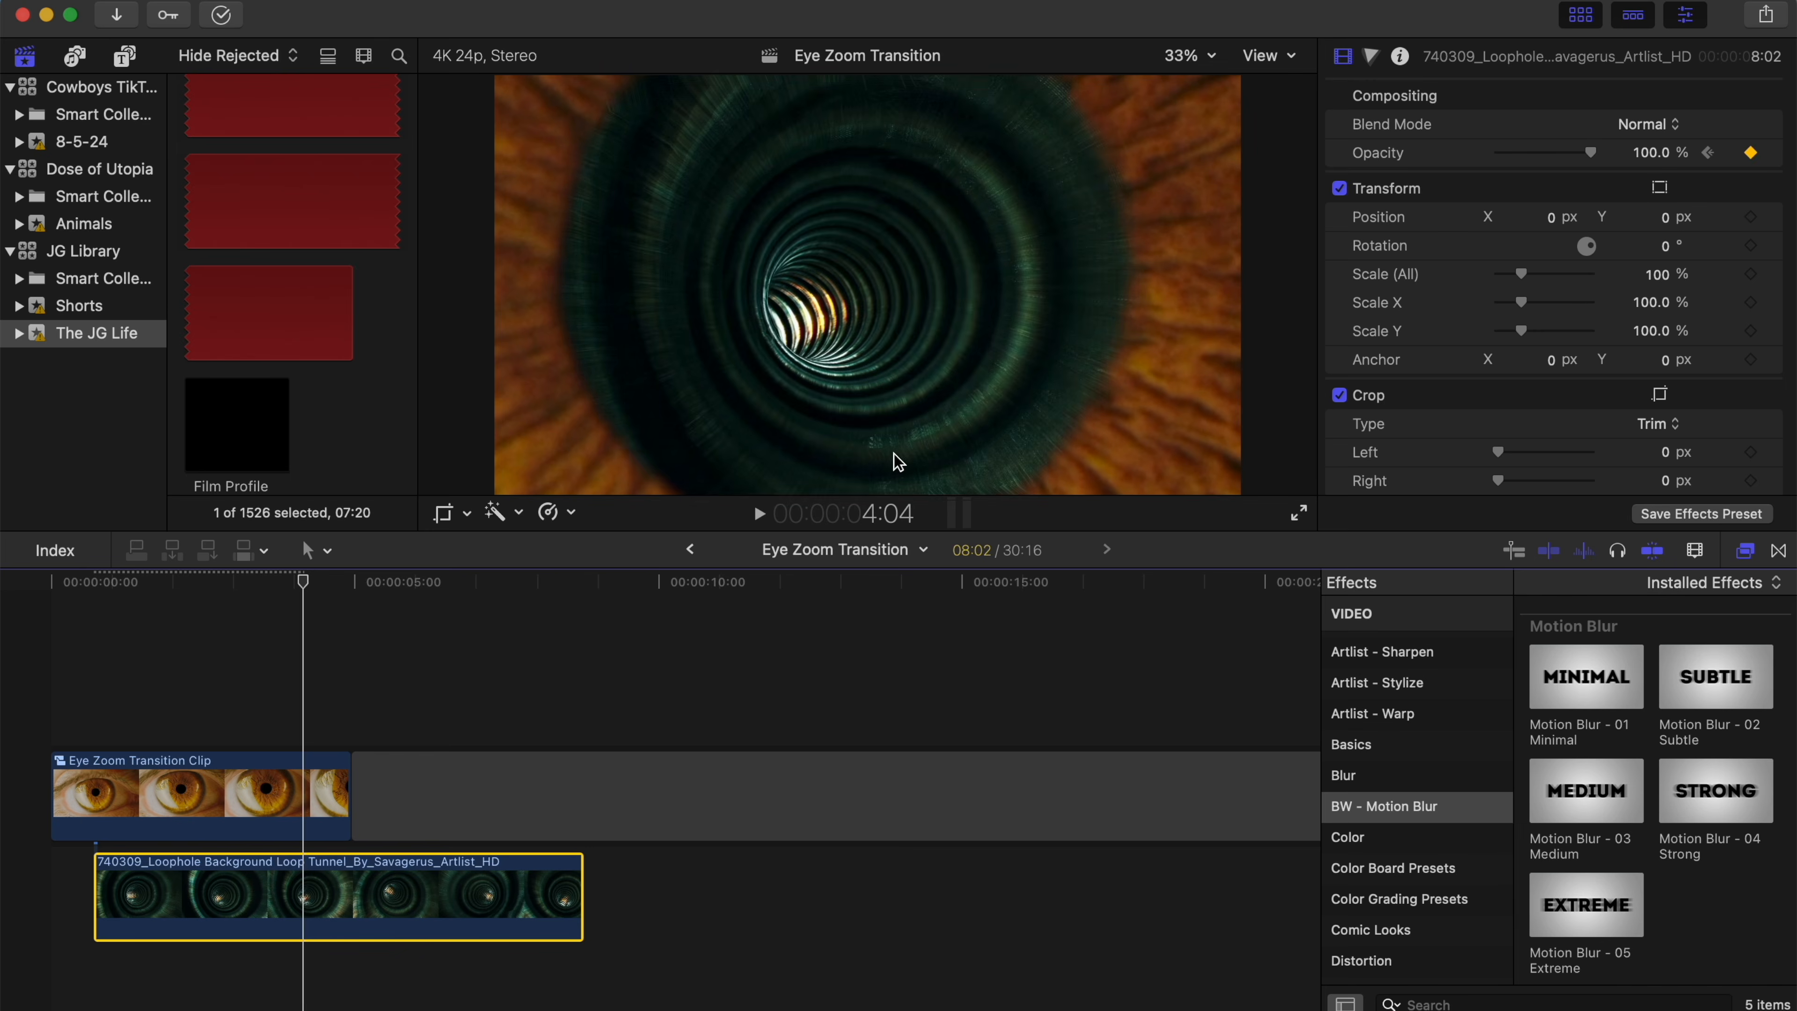
click(190, 559)
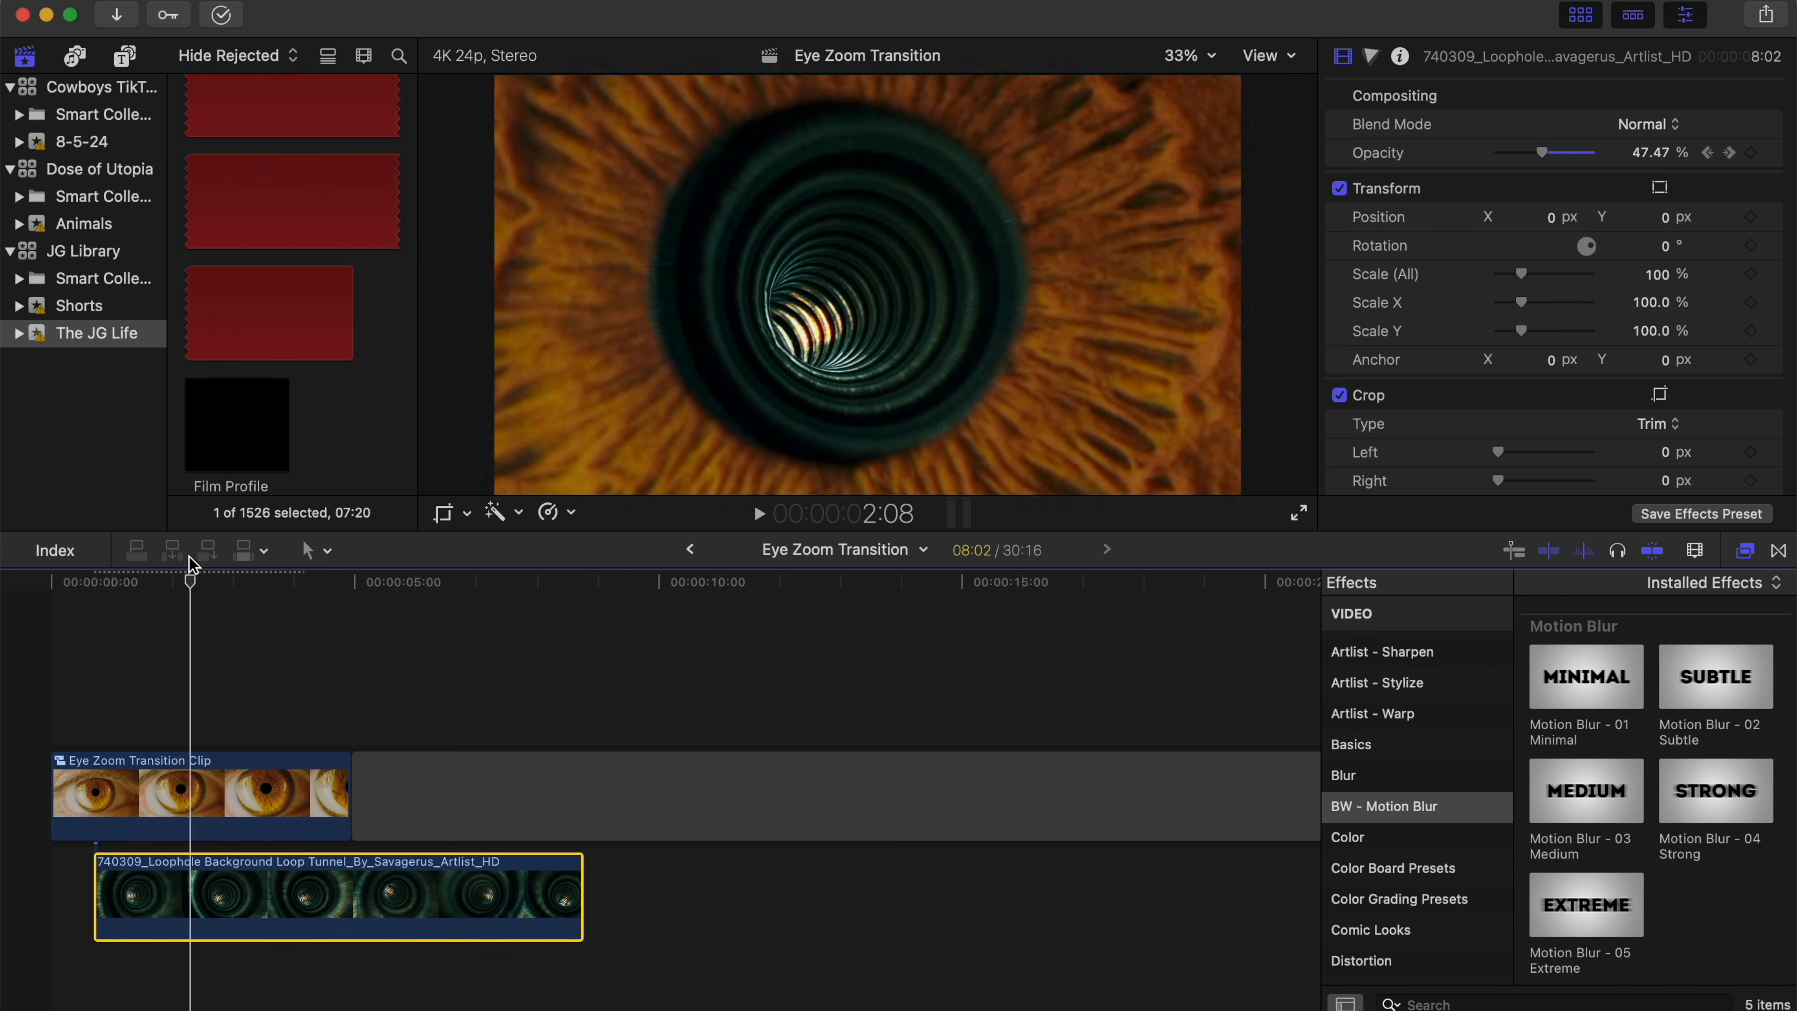
drag(189, 557, 48, 546)
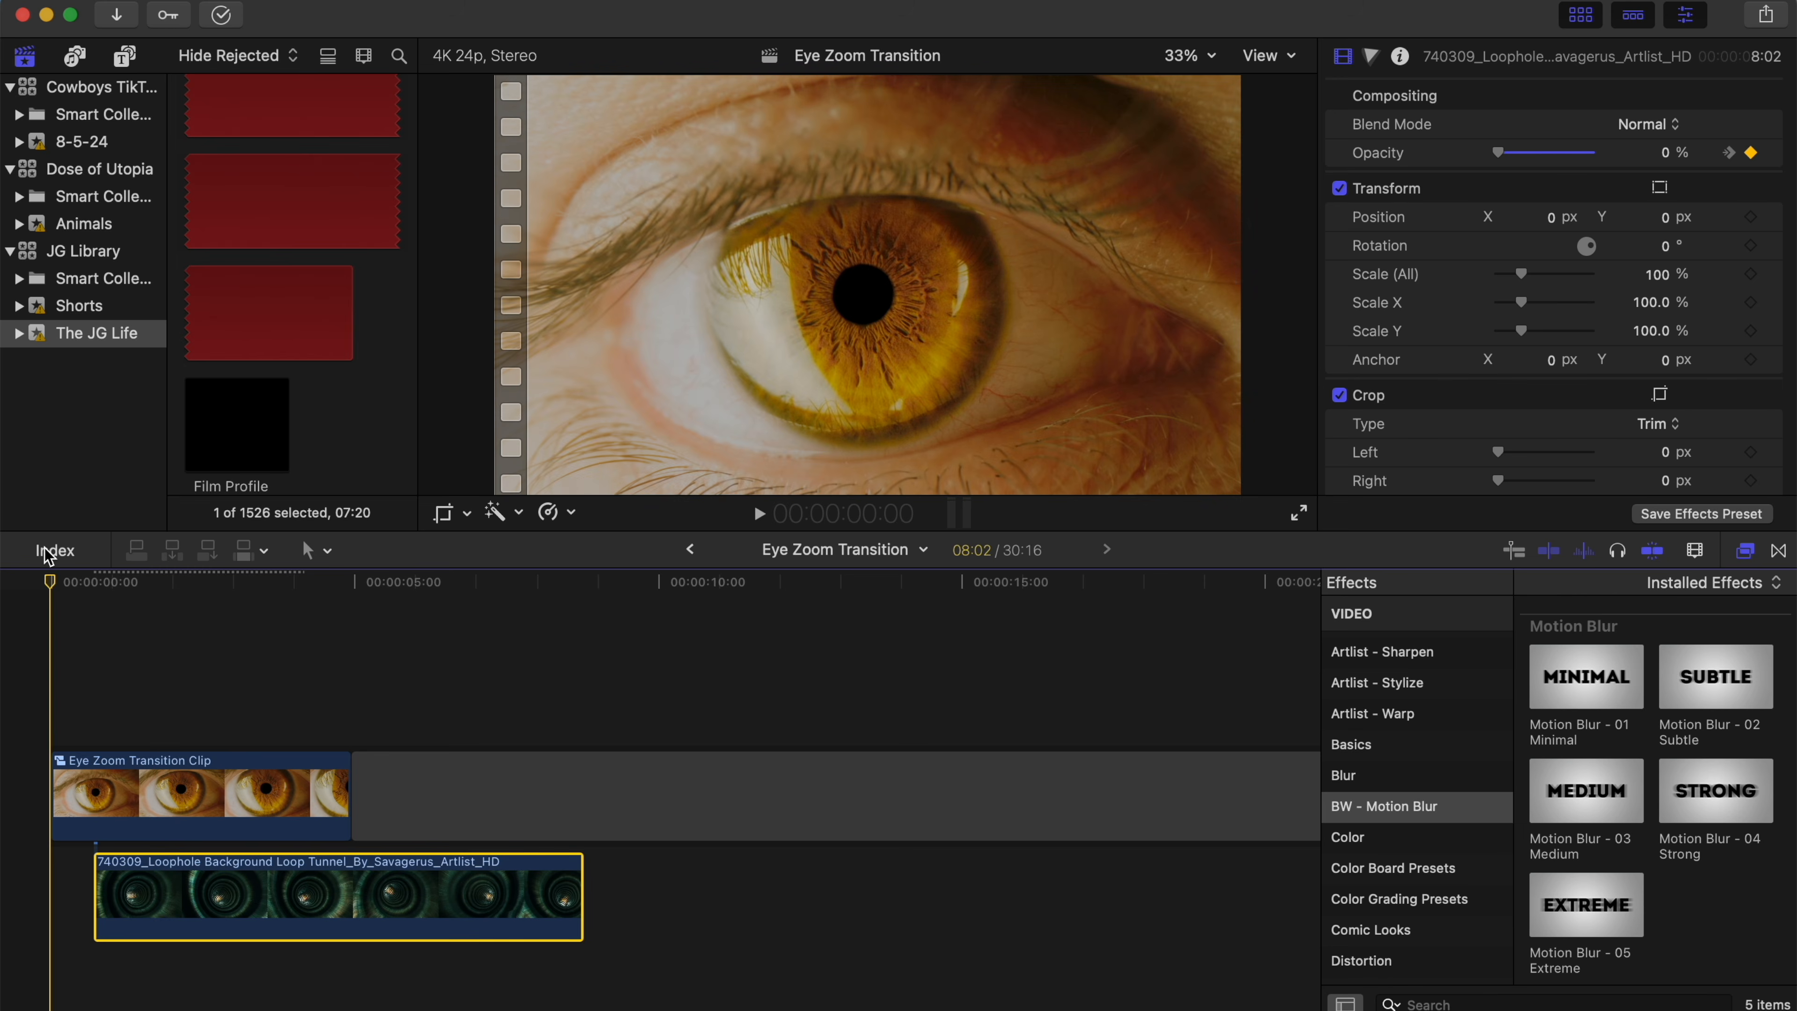
key(space)
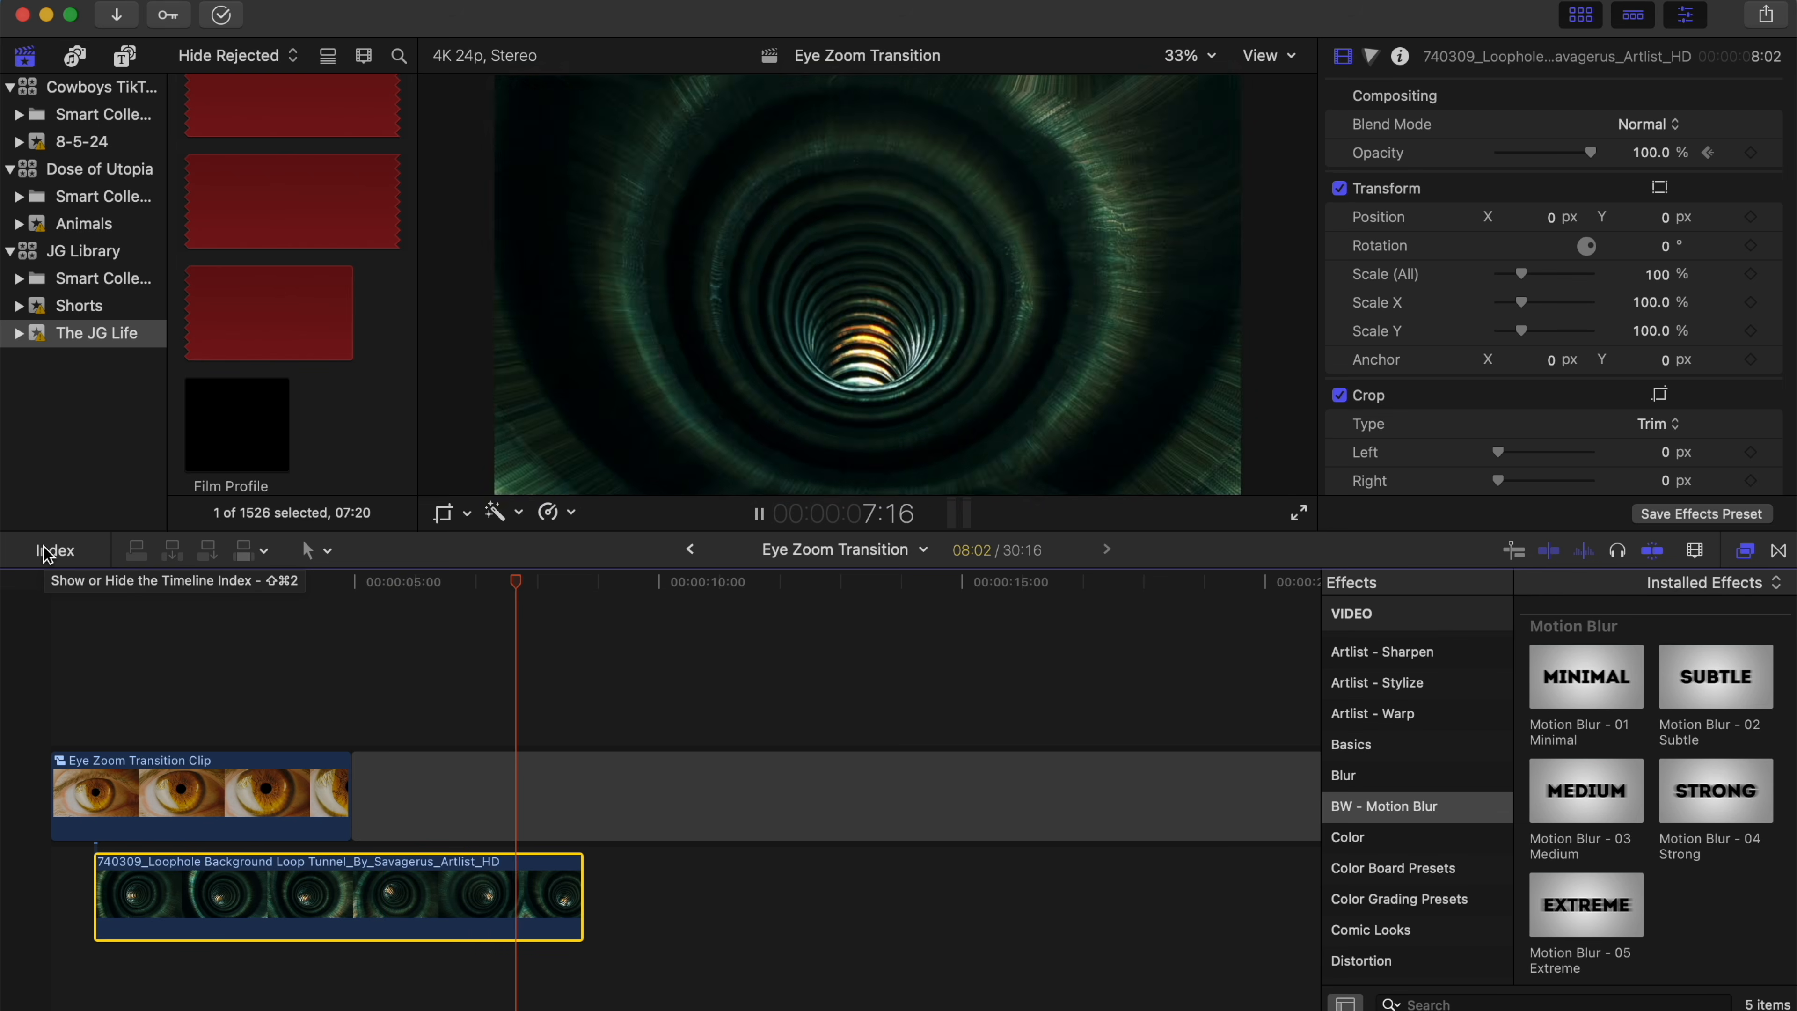
key(space)
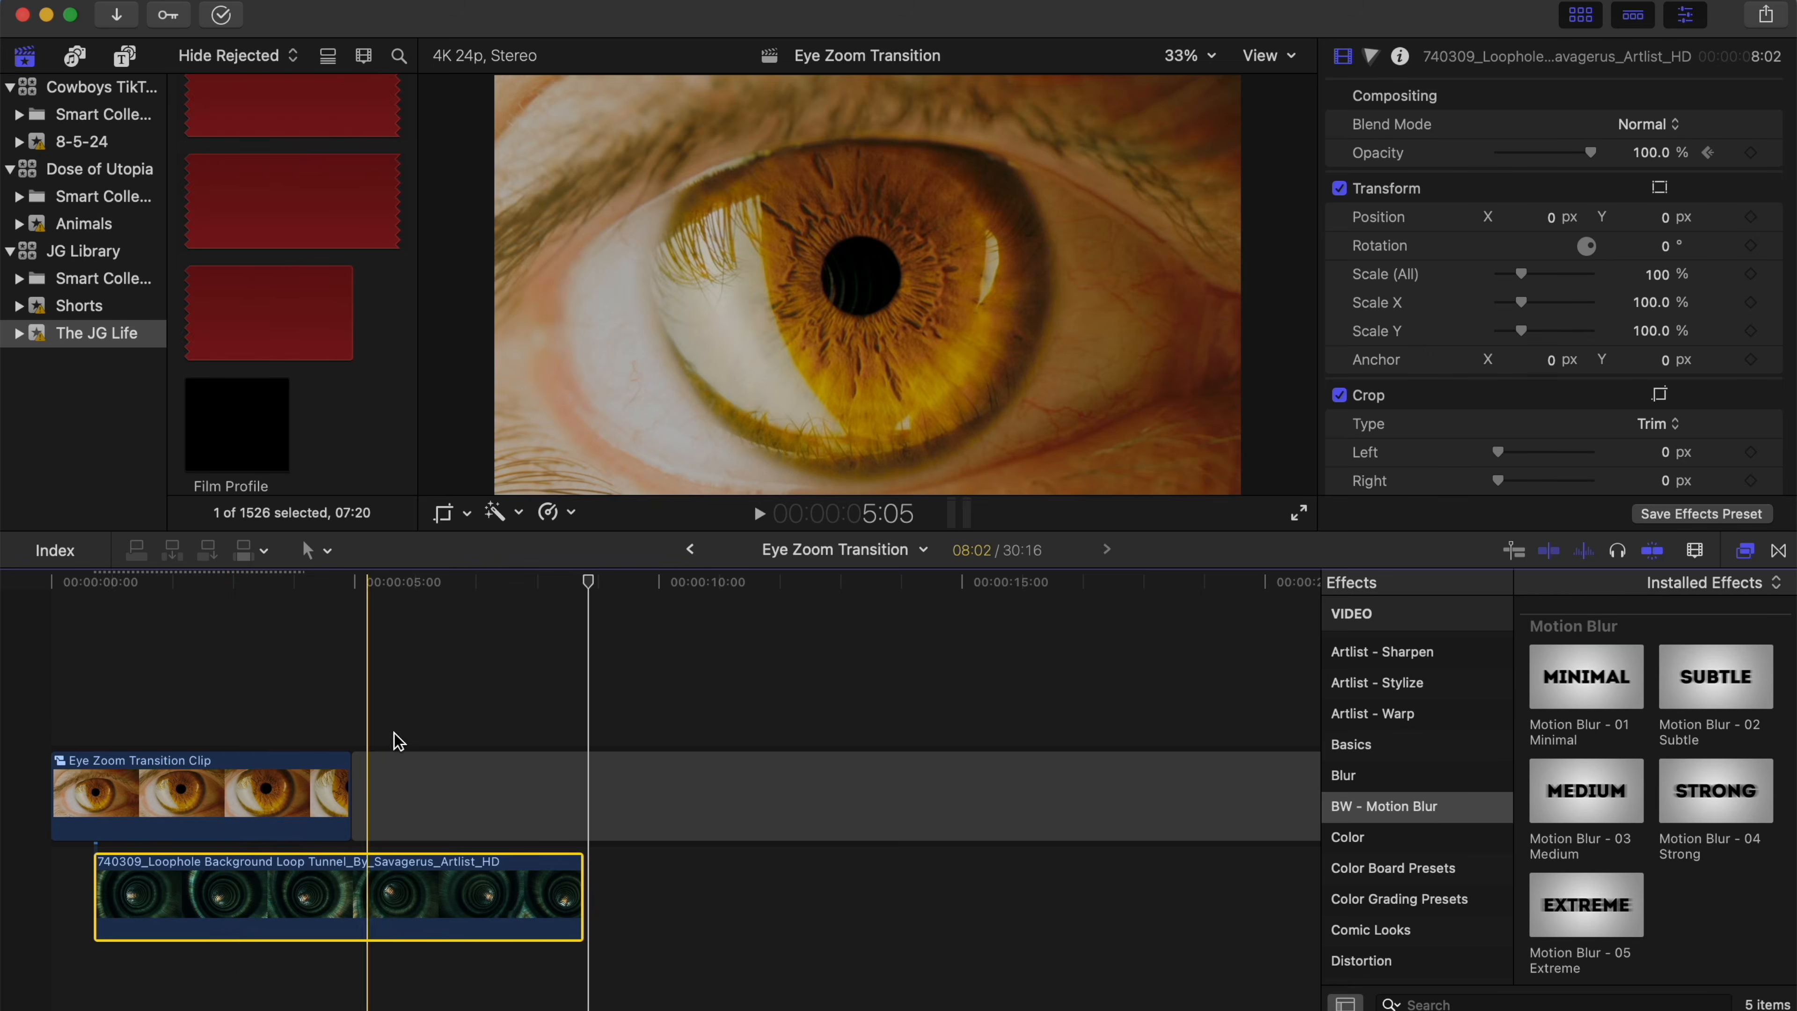
- Delete the gap after the eye clip and return the playhead to 0:17, where the tunnel clip starts
click(527, 775)
key(Delete)
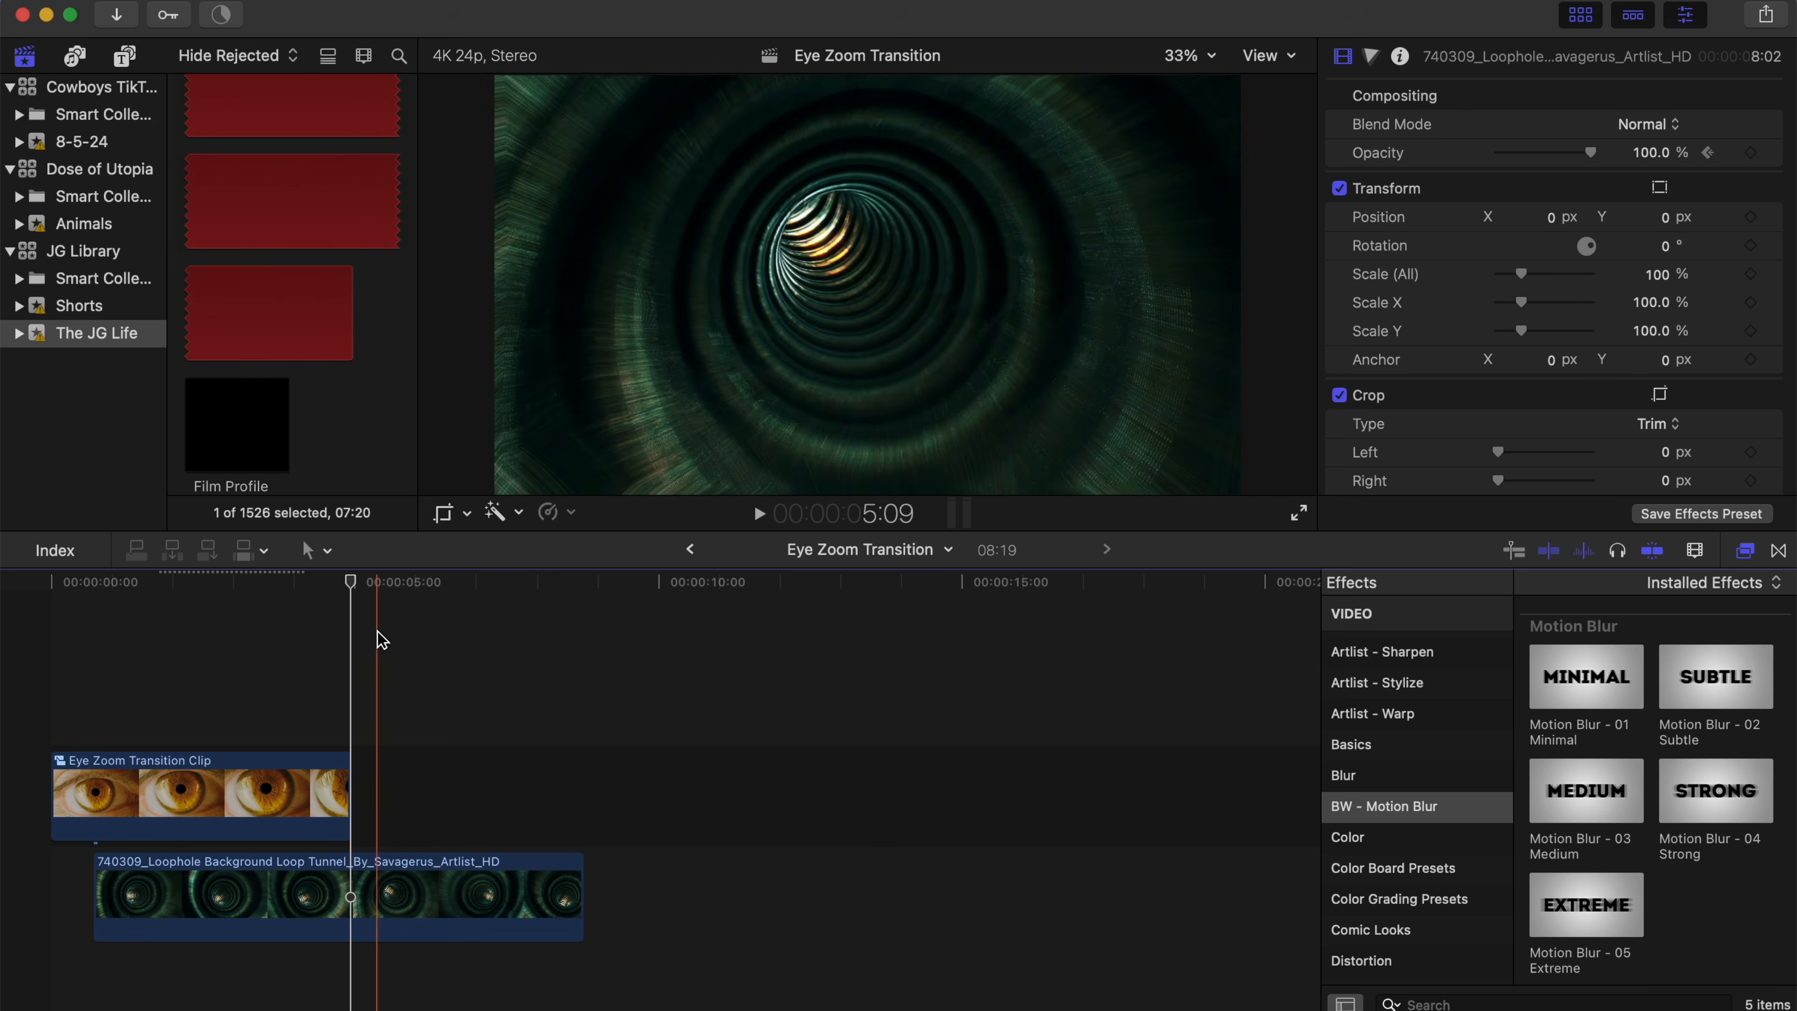
drag(354, 585, 94, 642)
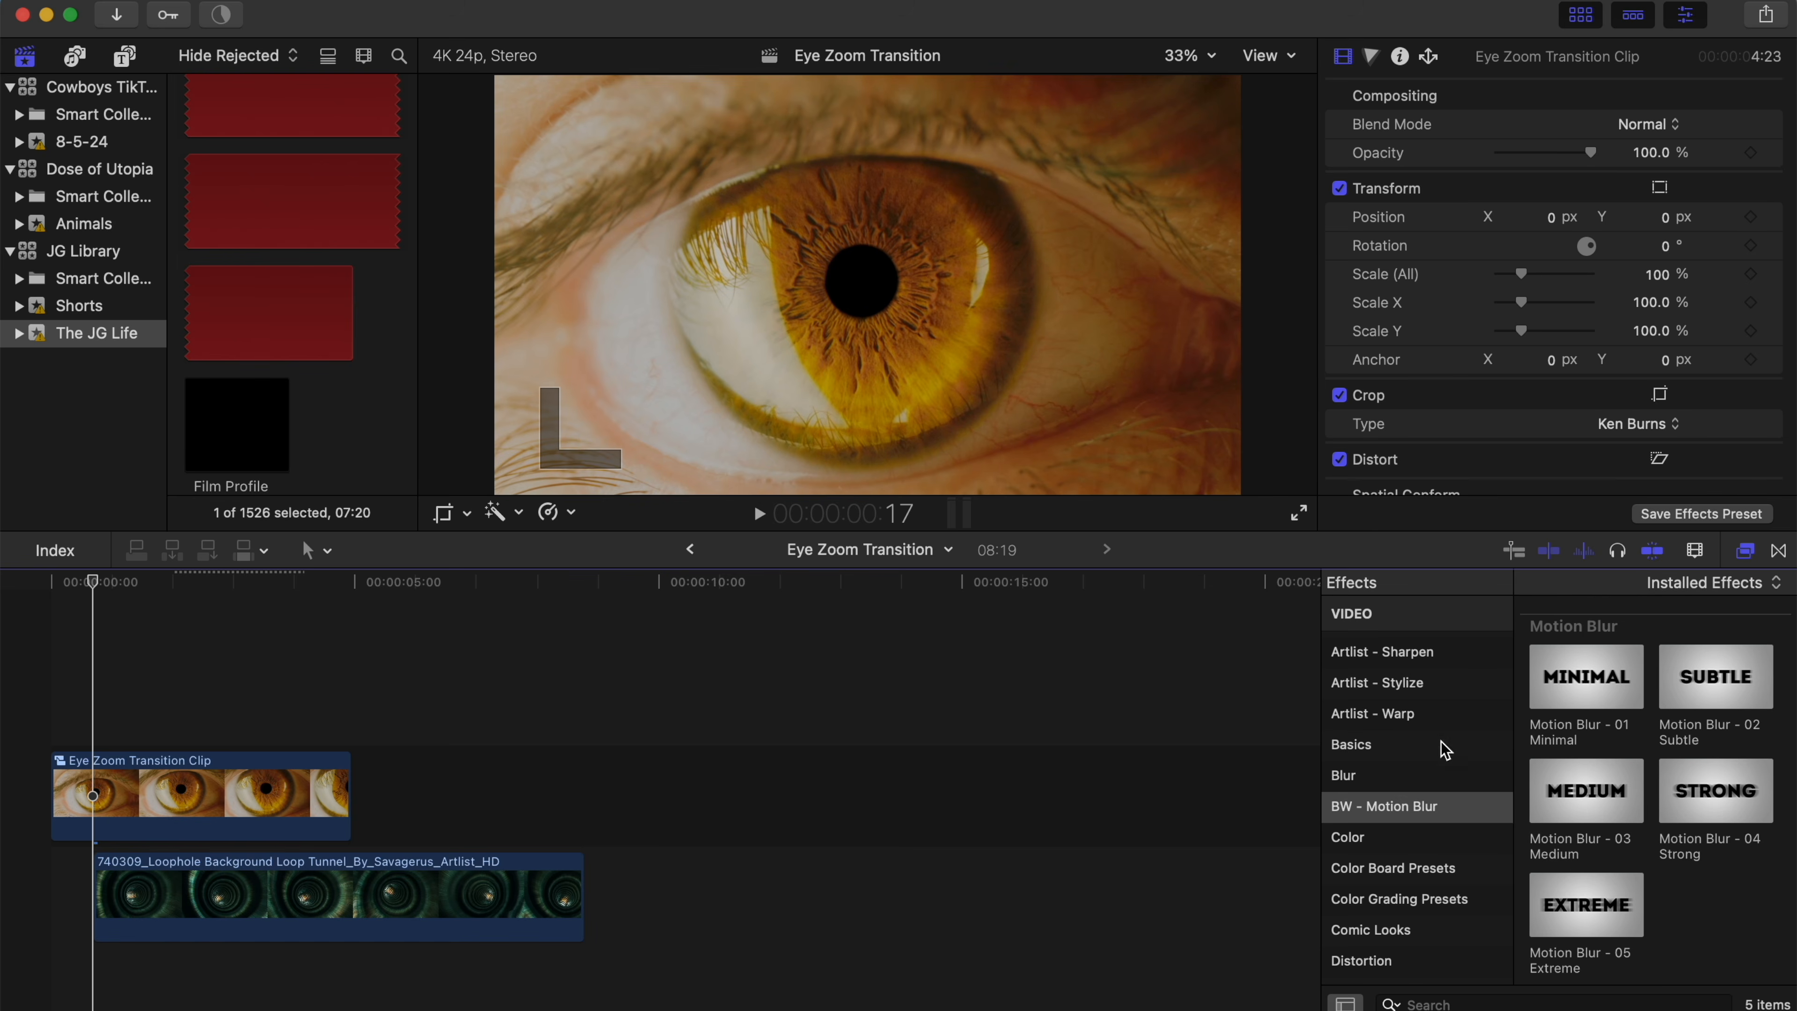
- Add the Long adjustment layer above the eye clip starting at 0:17 and trim its duration to 3:19
click(131, 60)
drag(235, 171, 96, 724)
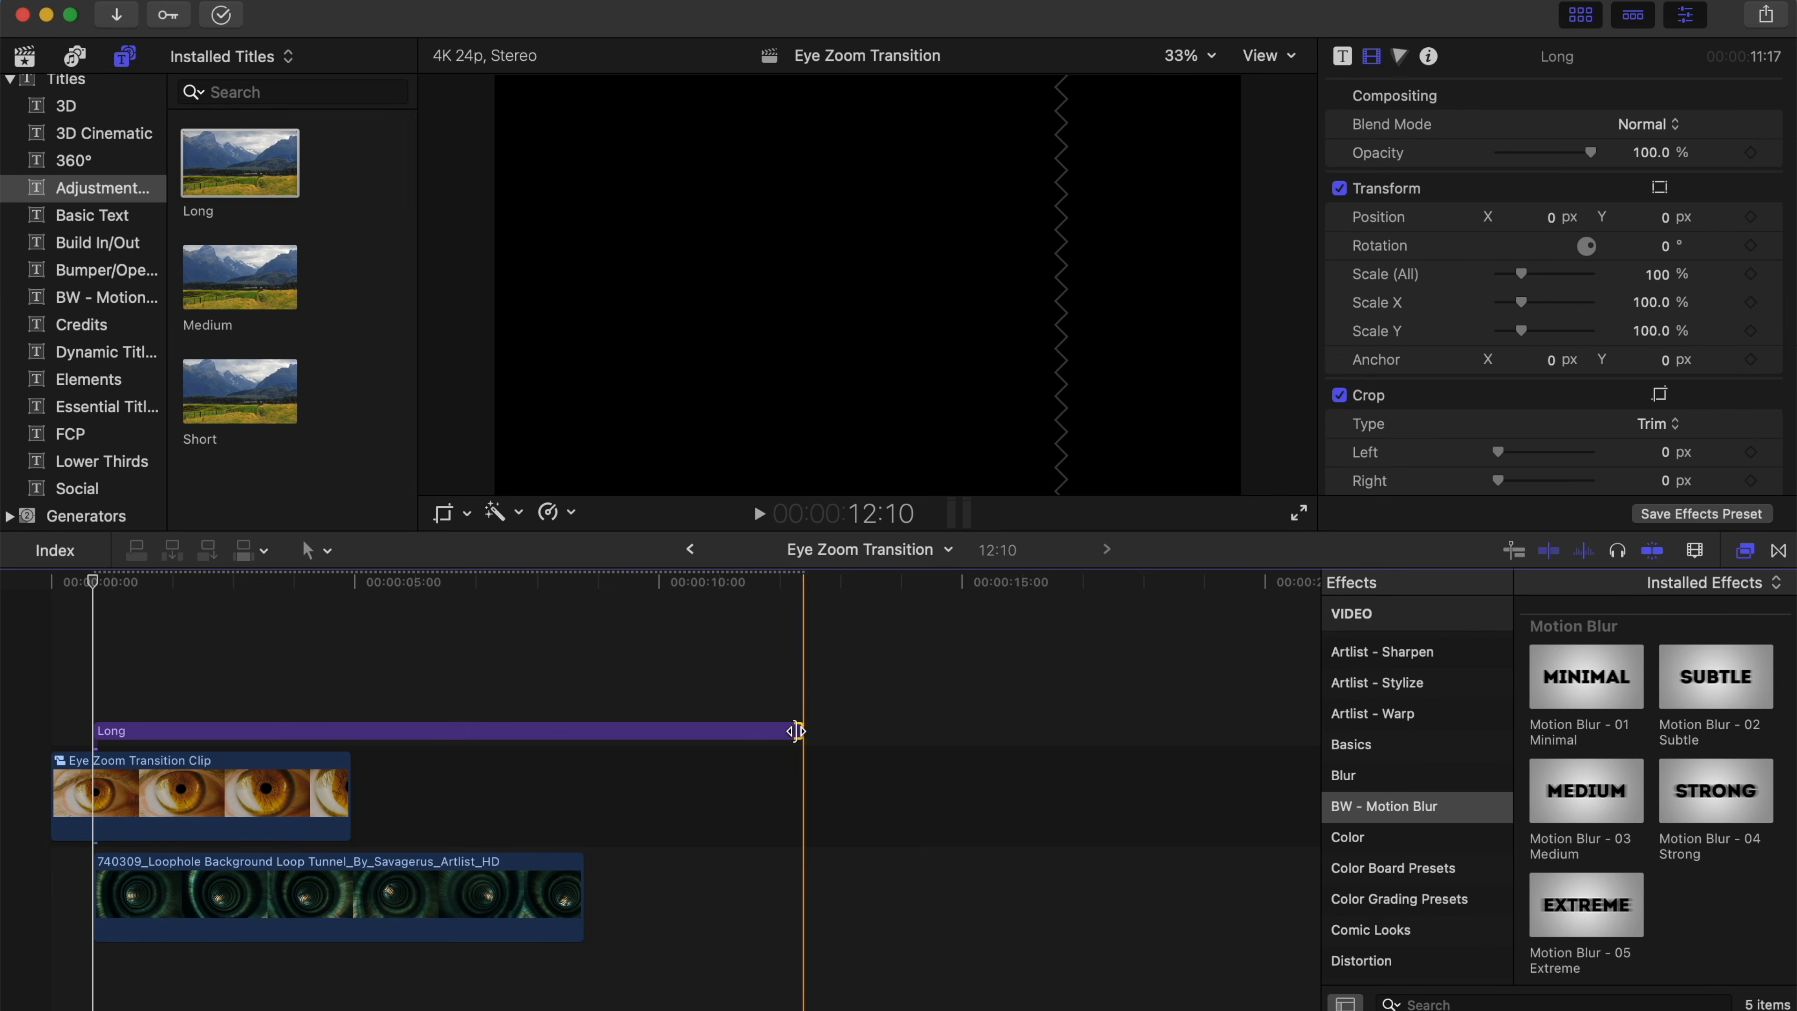
drag(796, 730, 319, 736)
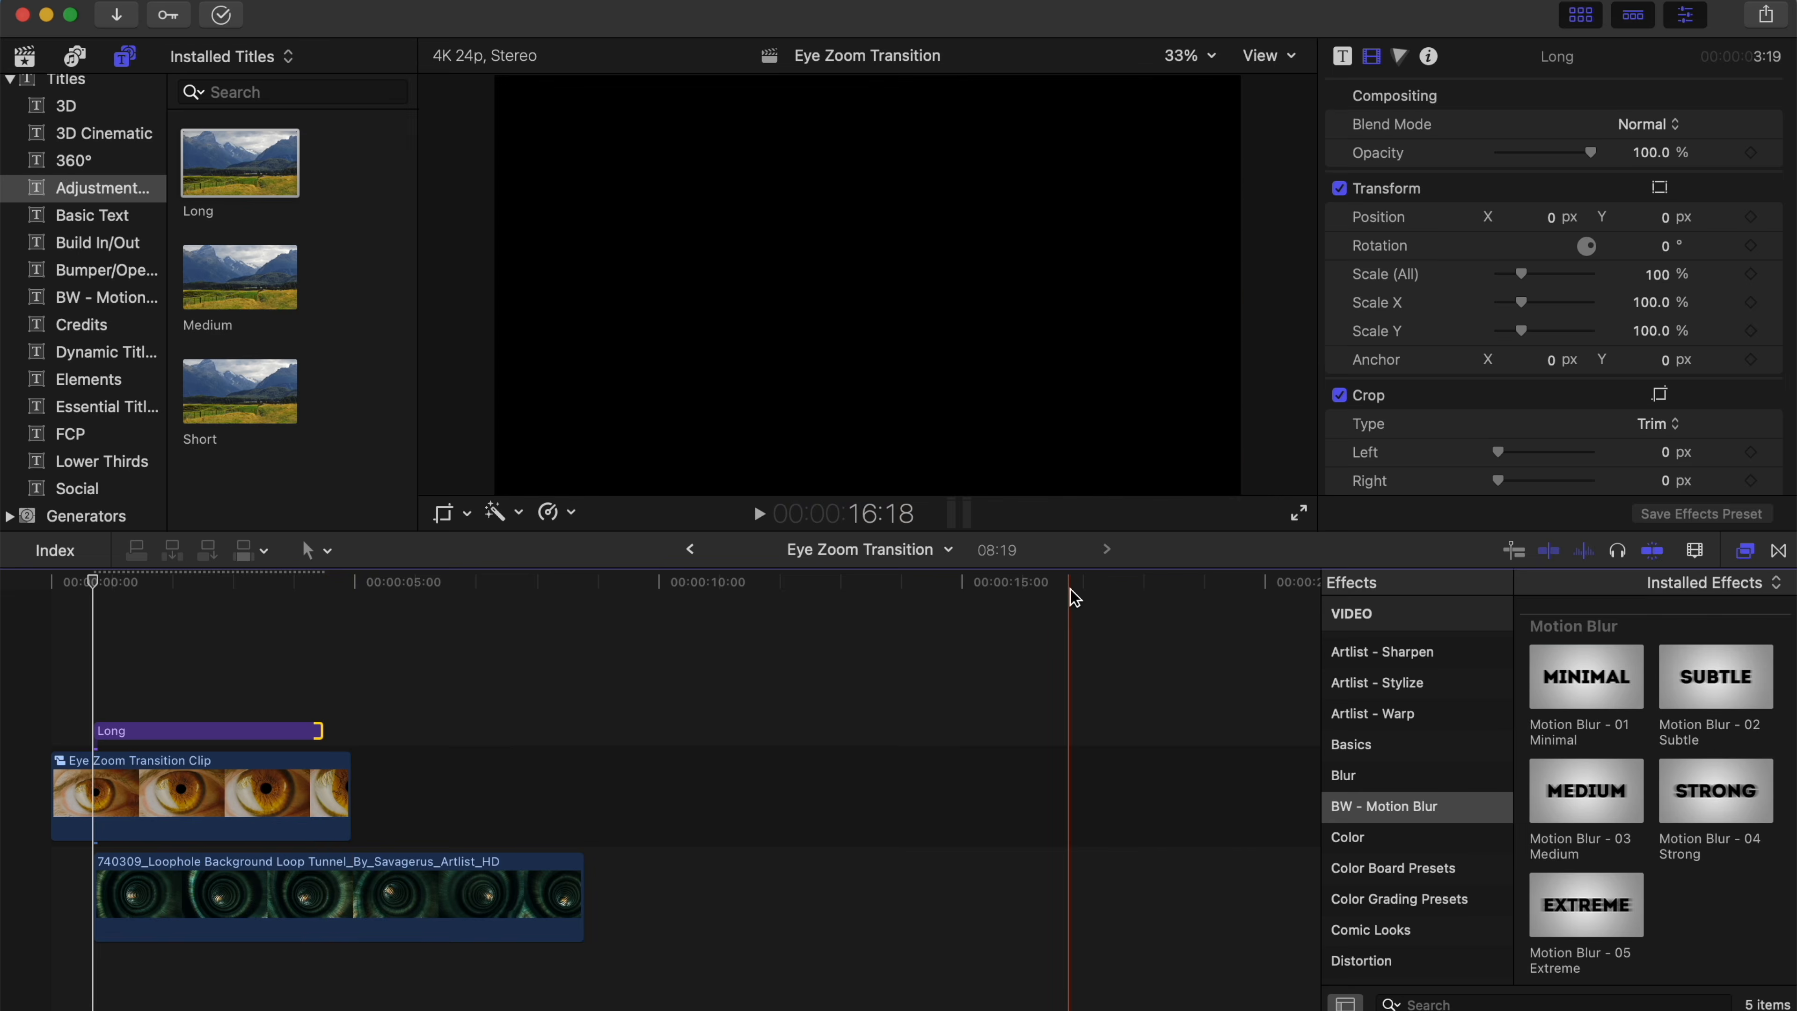
- Apply the Motion Blur - 03 Medium effect to the adjustment layer, and scrub and play the transition from the start
drag(1586, 790, 216, 732)
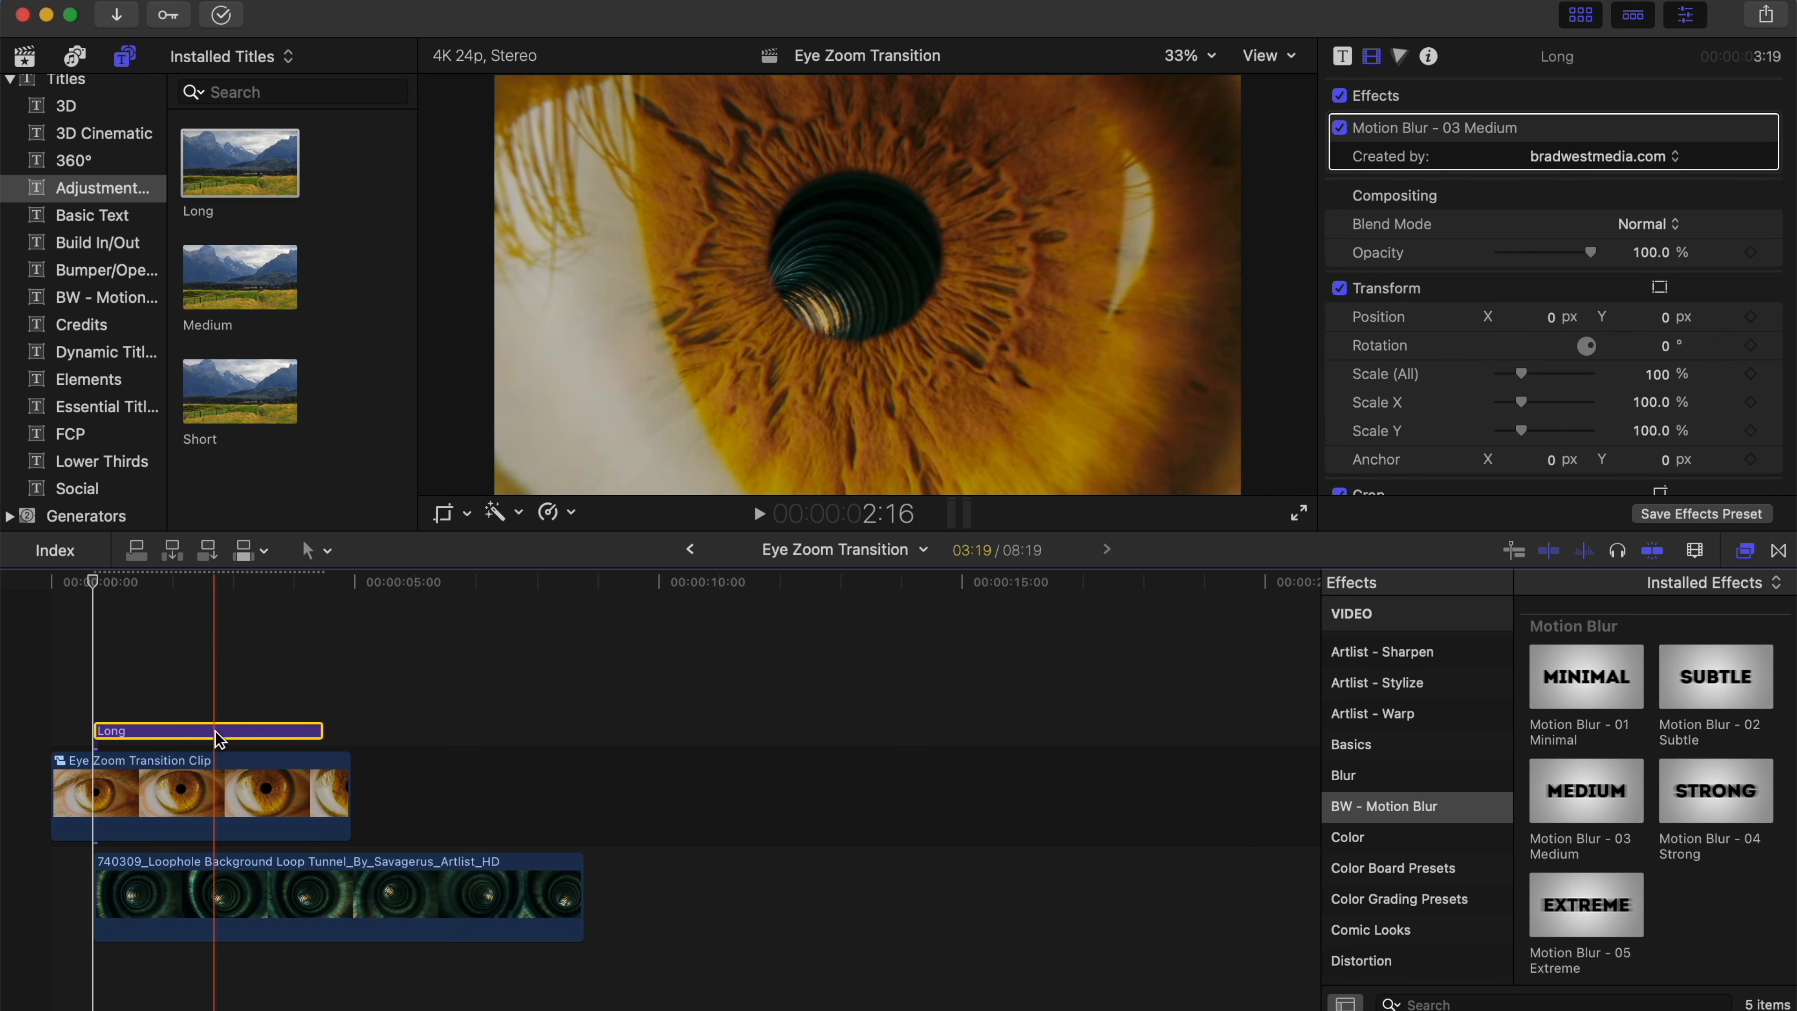
click(46, 585)
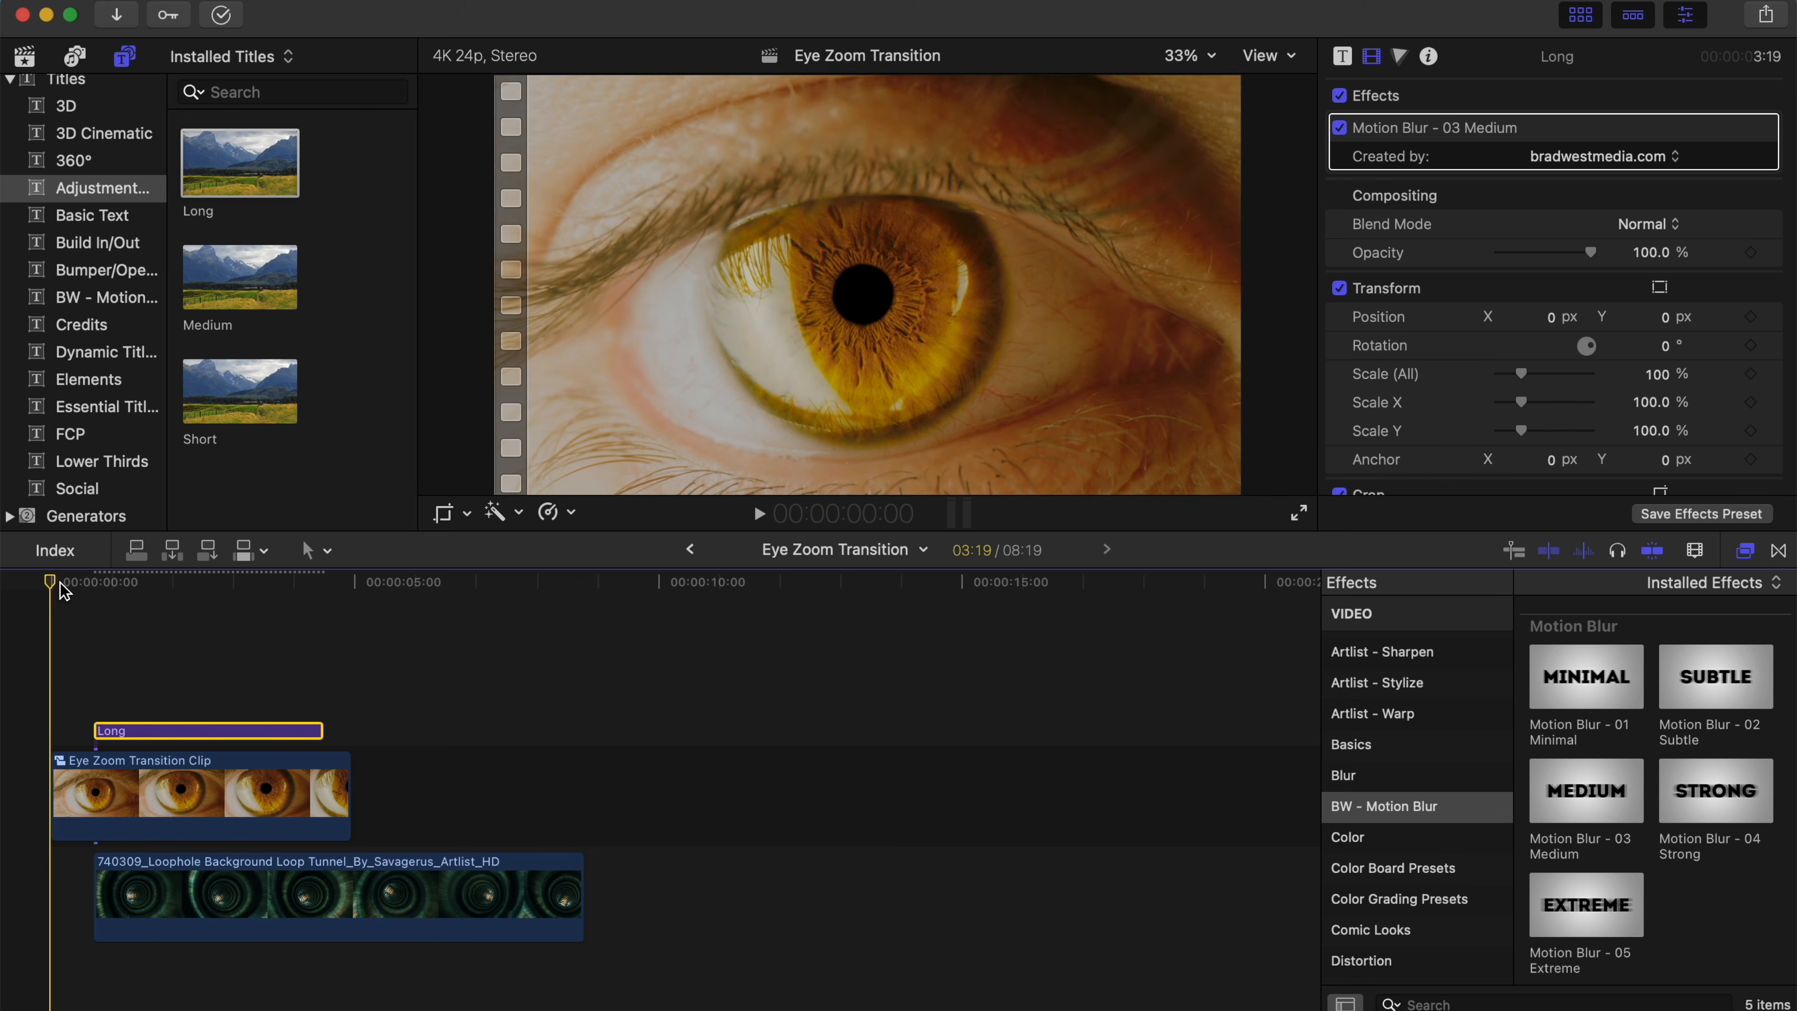
drag(60, 583, 308, 615)
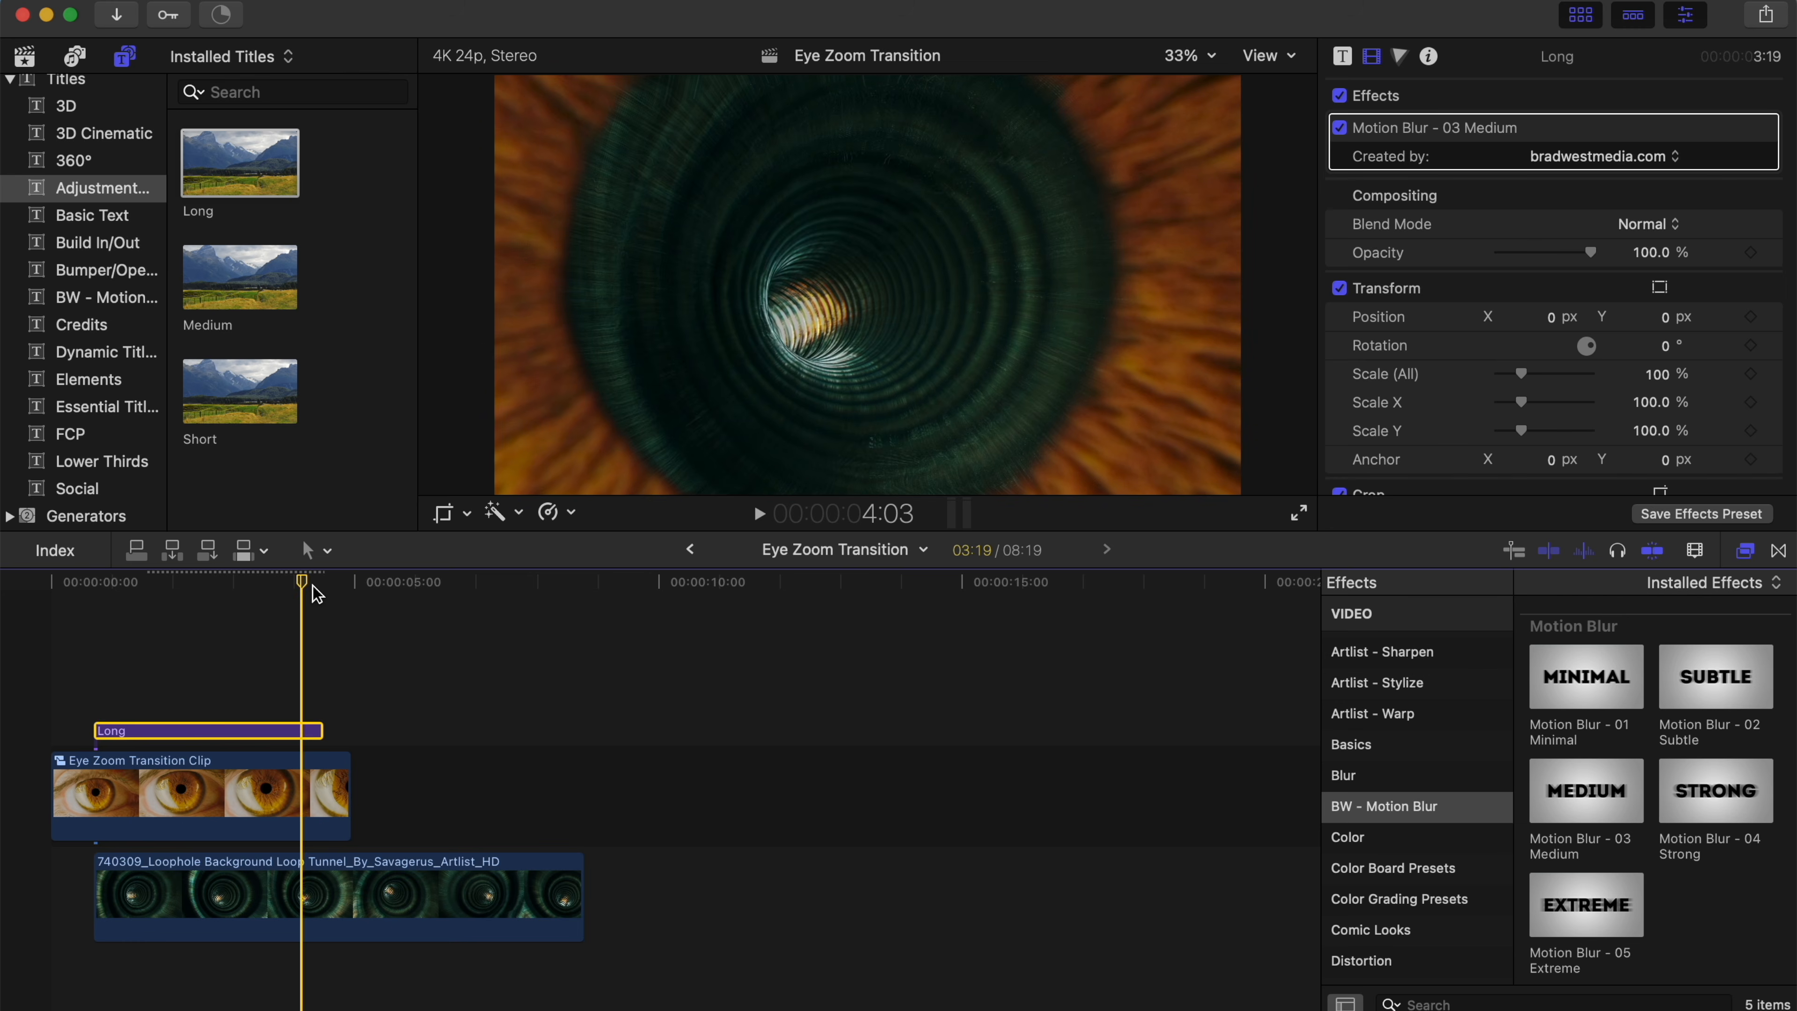
drag(316, 593, 48, 616)
key(space)
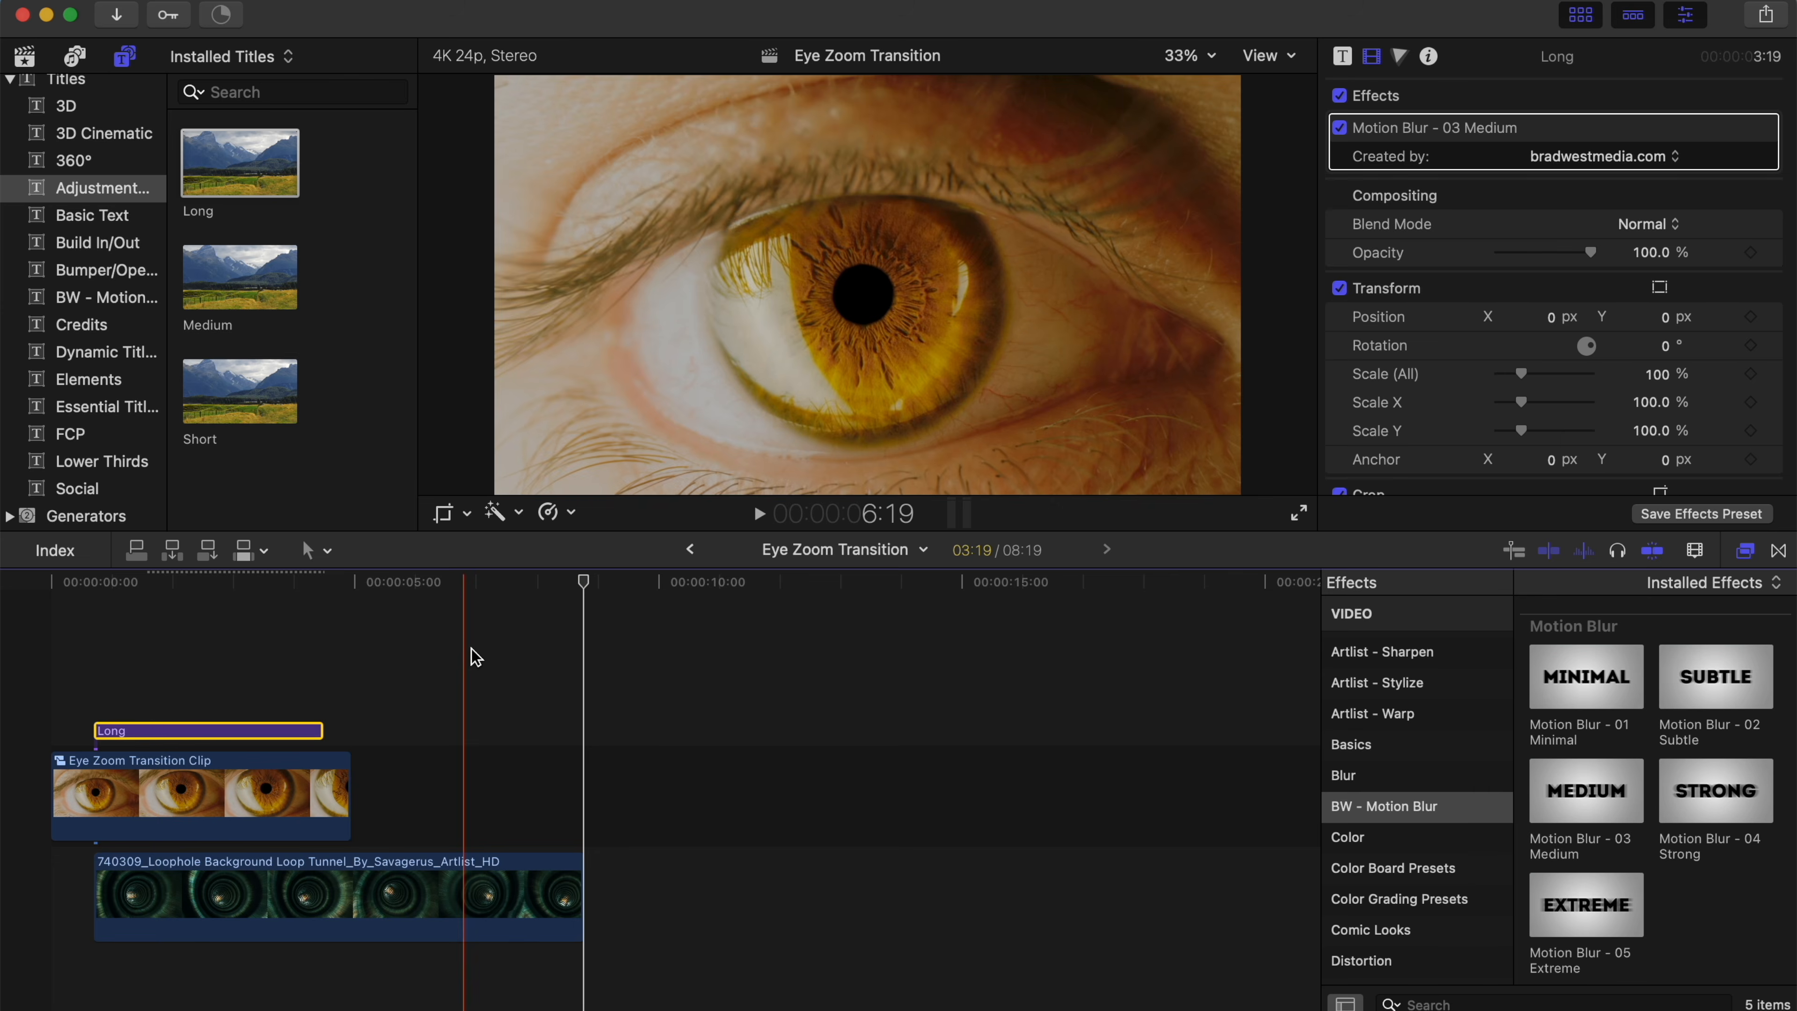
drag(584, 583, 4, 600)
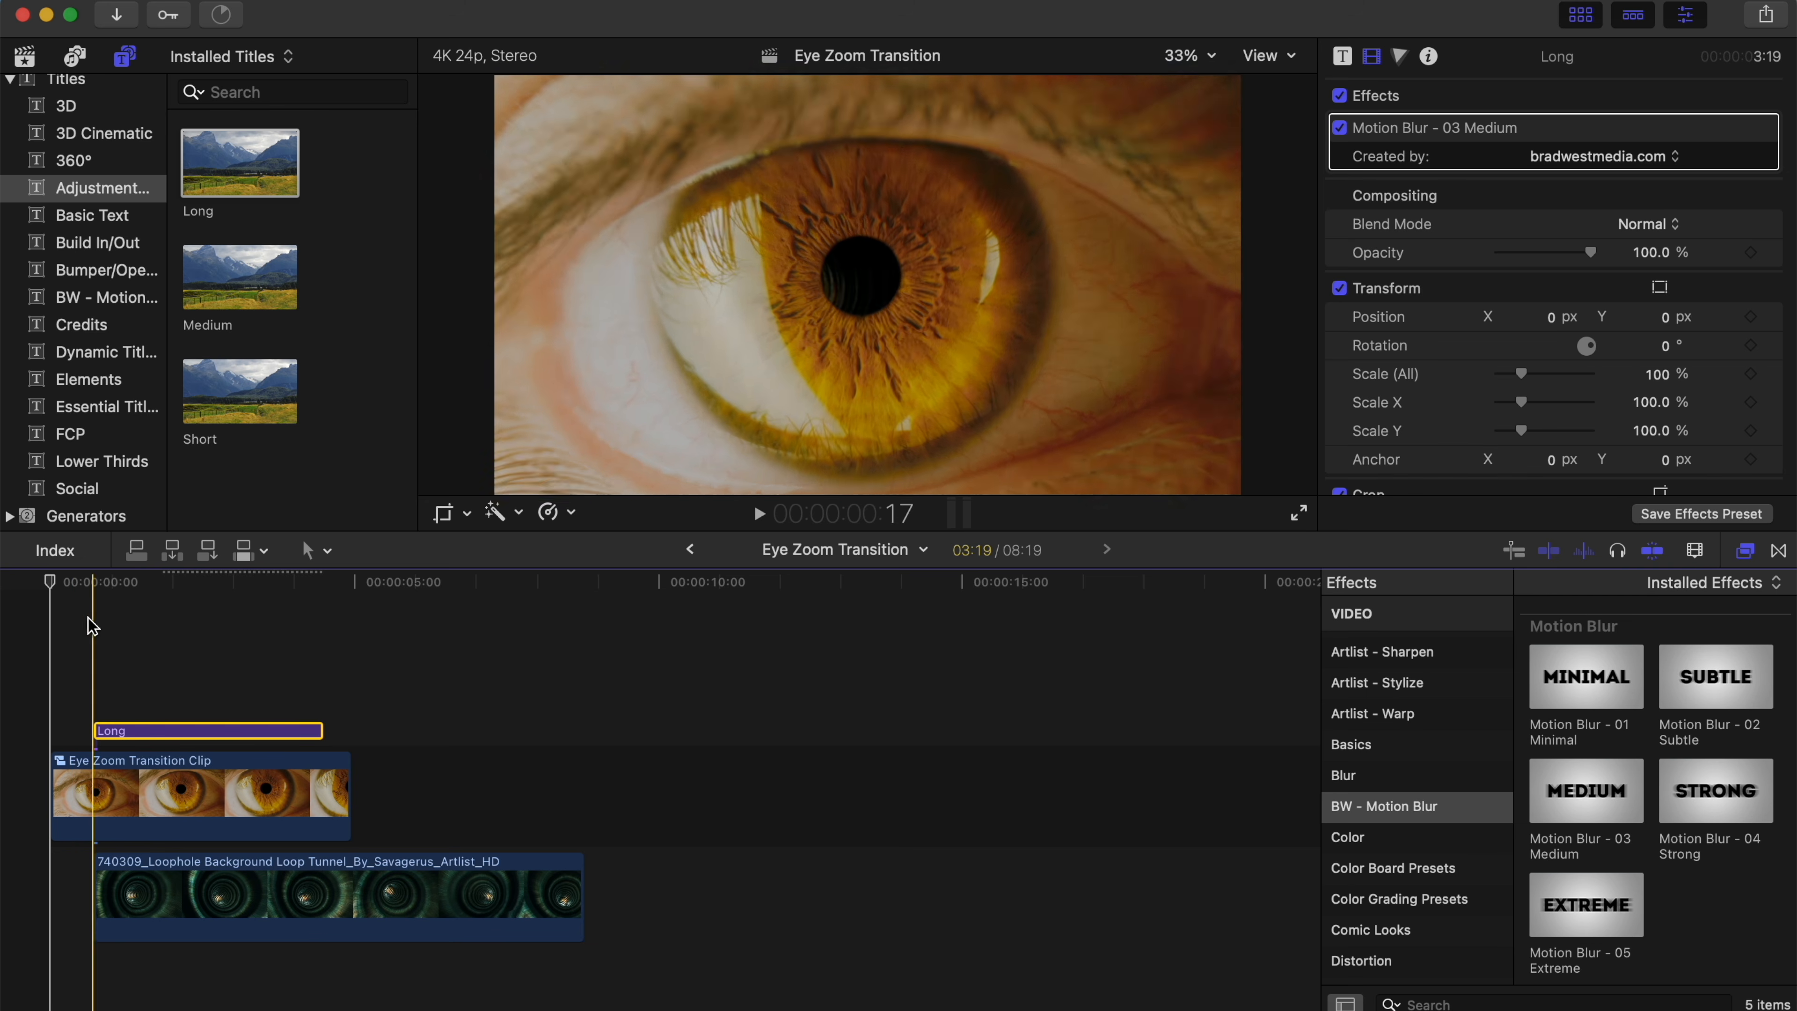
- Combine the adjustment layer, eye clip and tunnel clip into a compound clip named Eye Zoom Transition Clip 2 in The JG Life event
drag(80, 627, 353, 900)
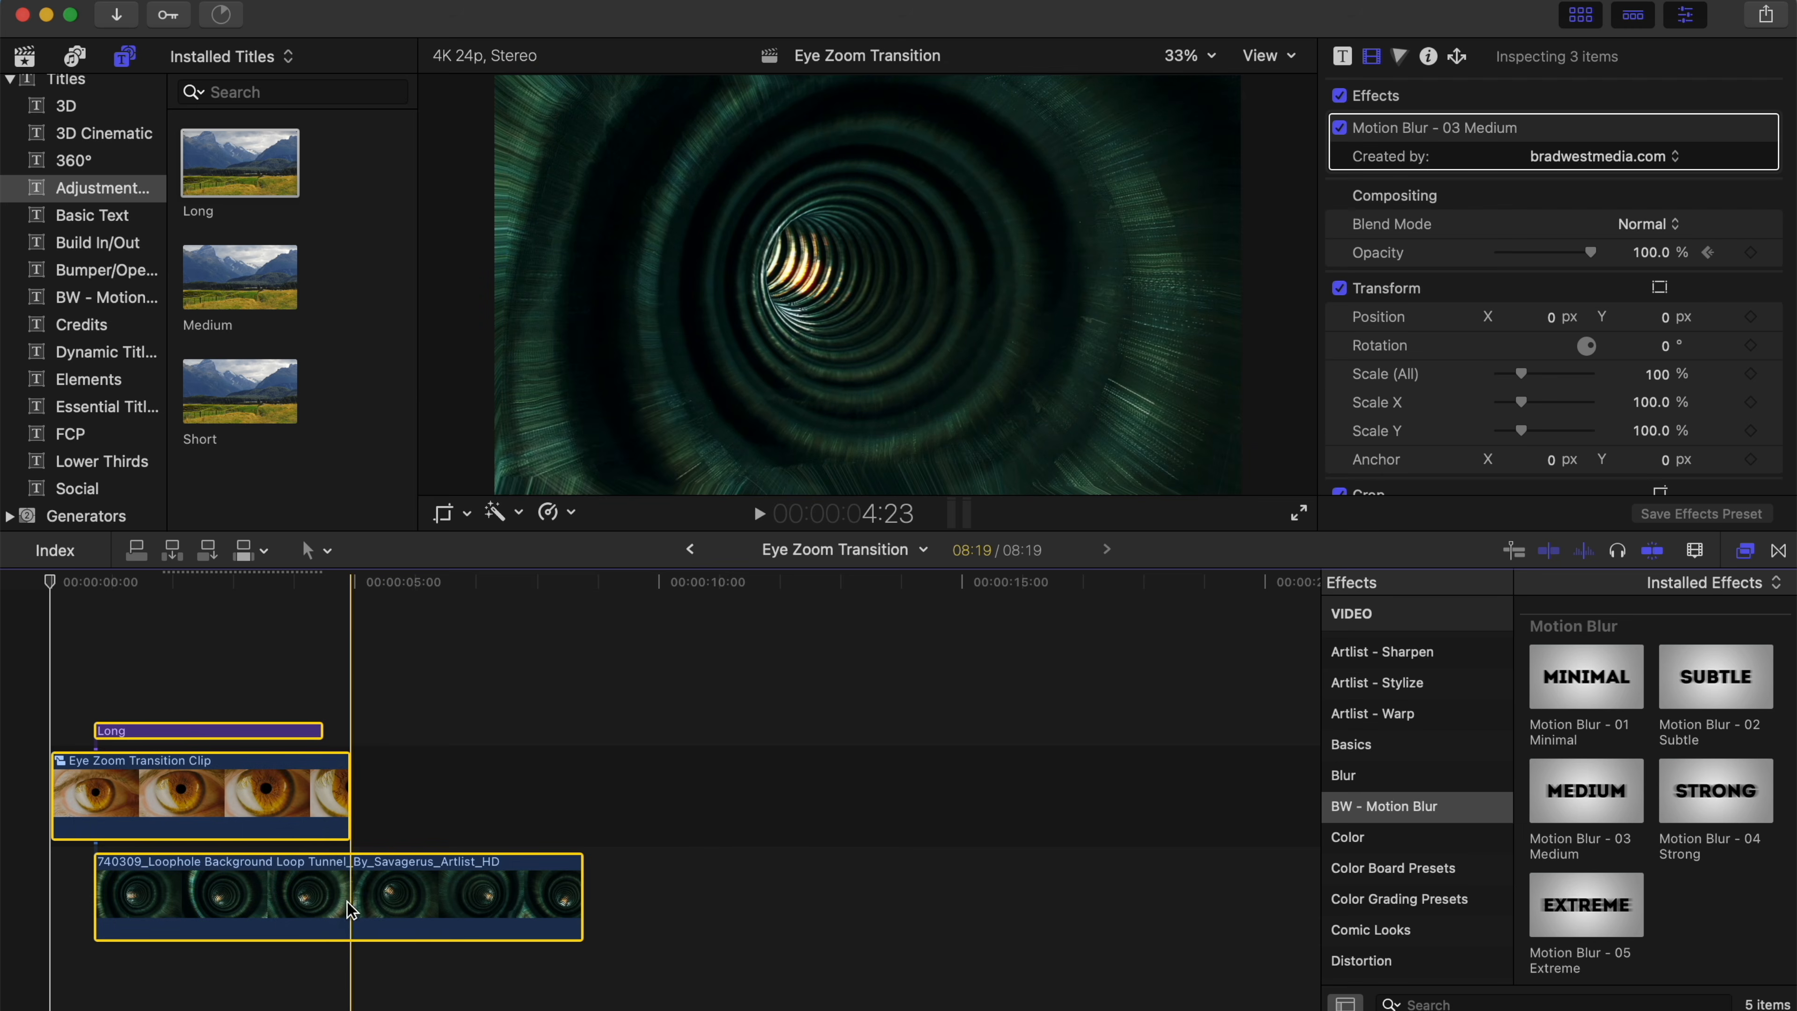
right_click(347, 910)
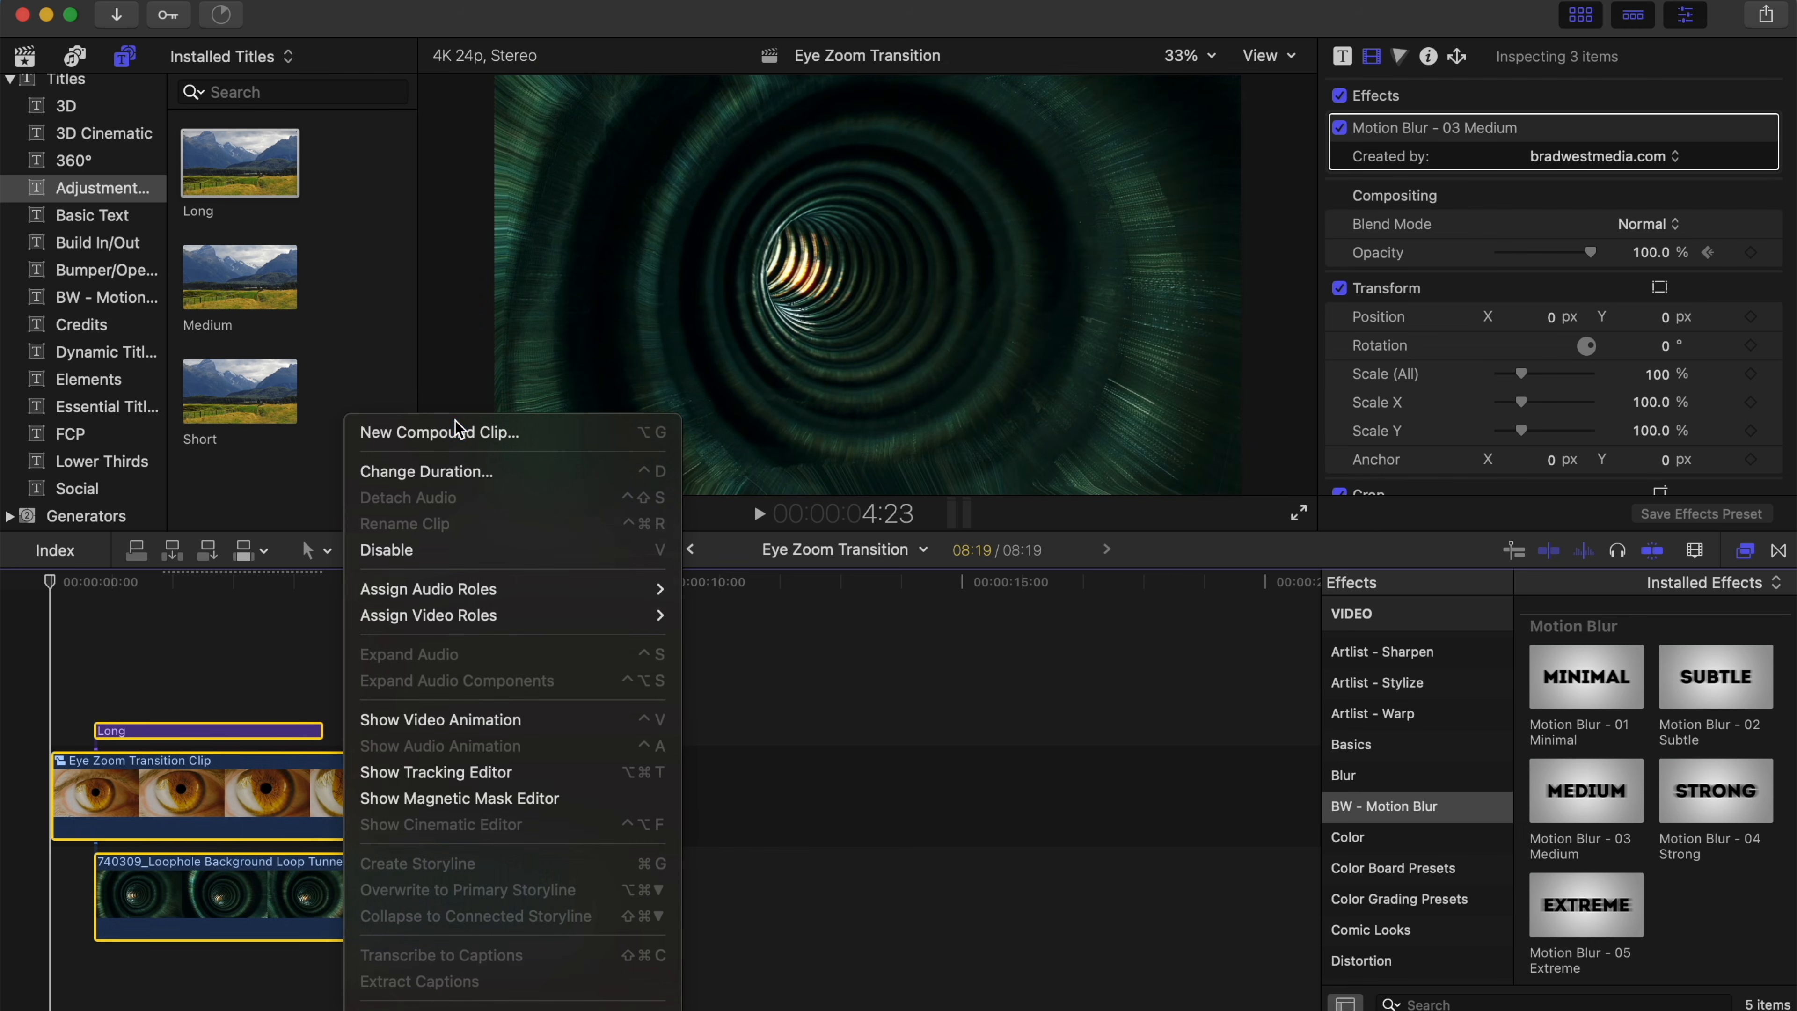
click(431, 432)
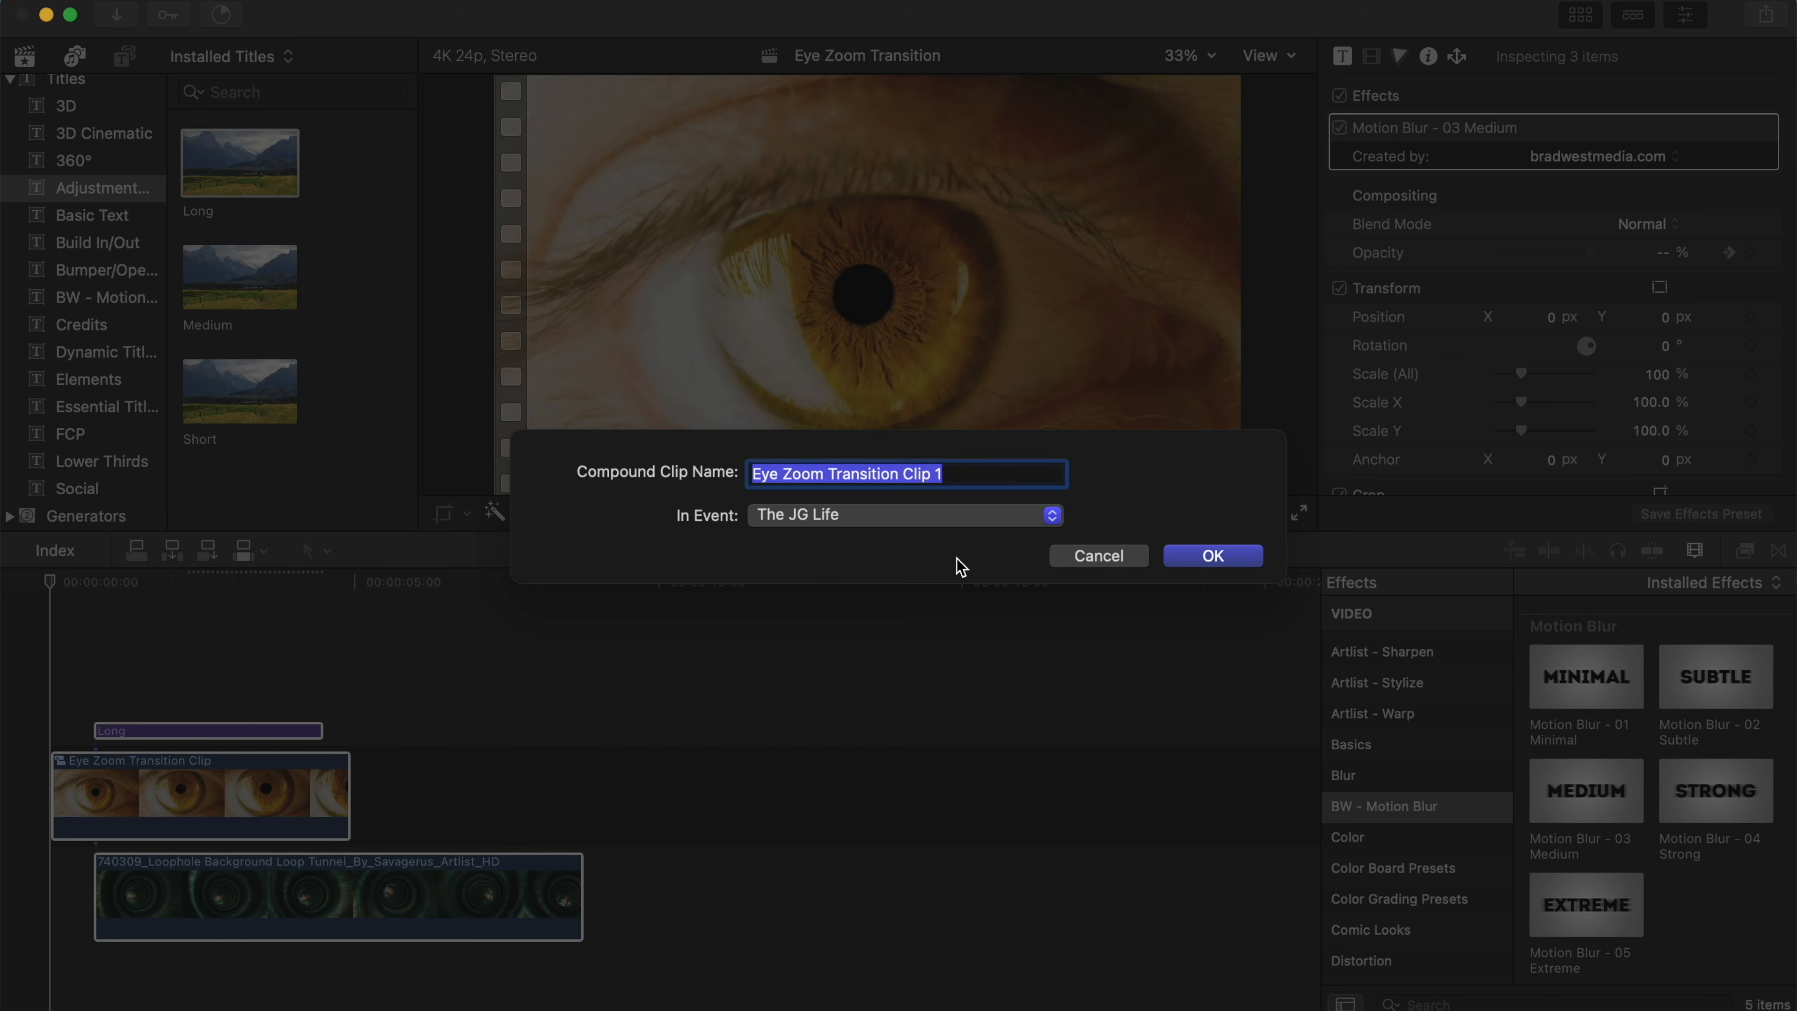
click(963, 474)
key(BackSpace)
text(2)
click(1203, 555)
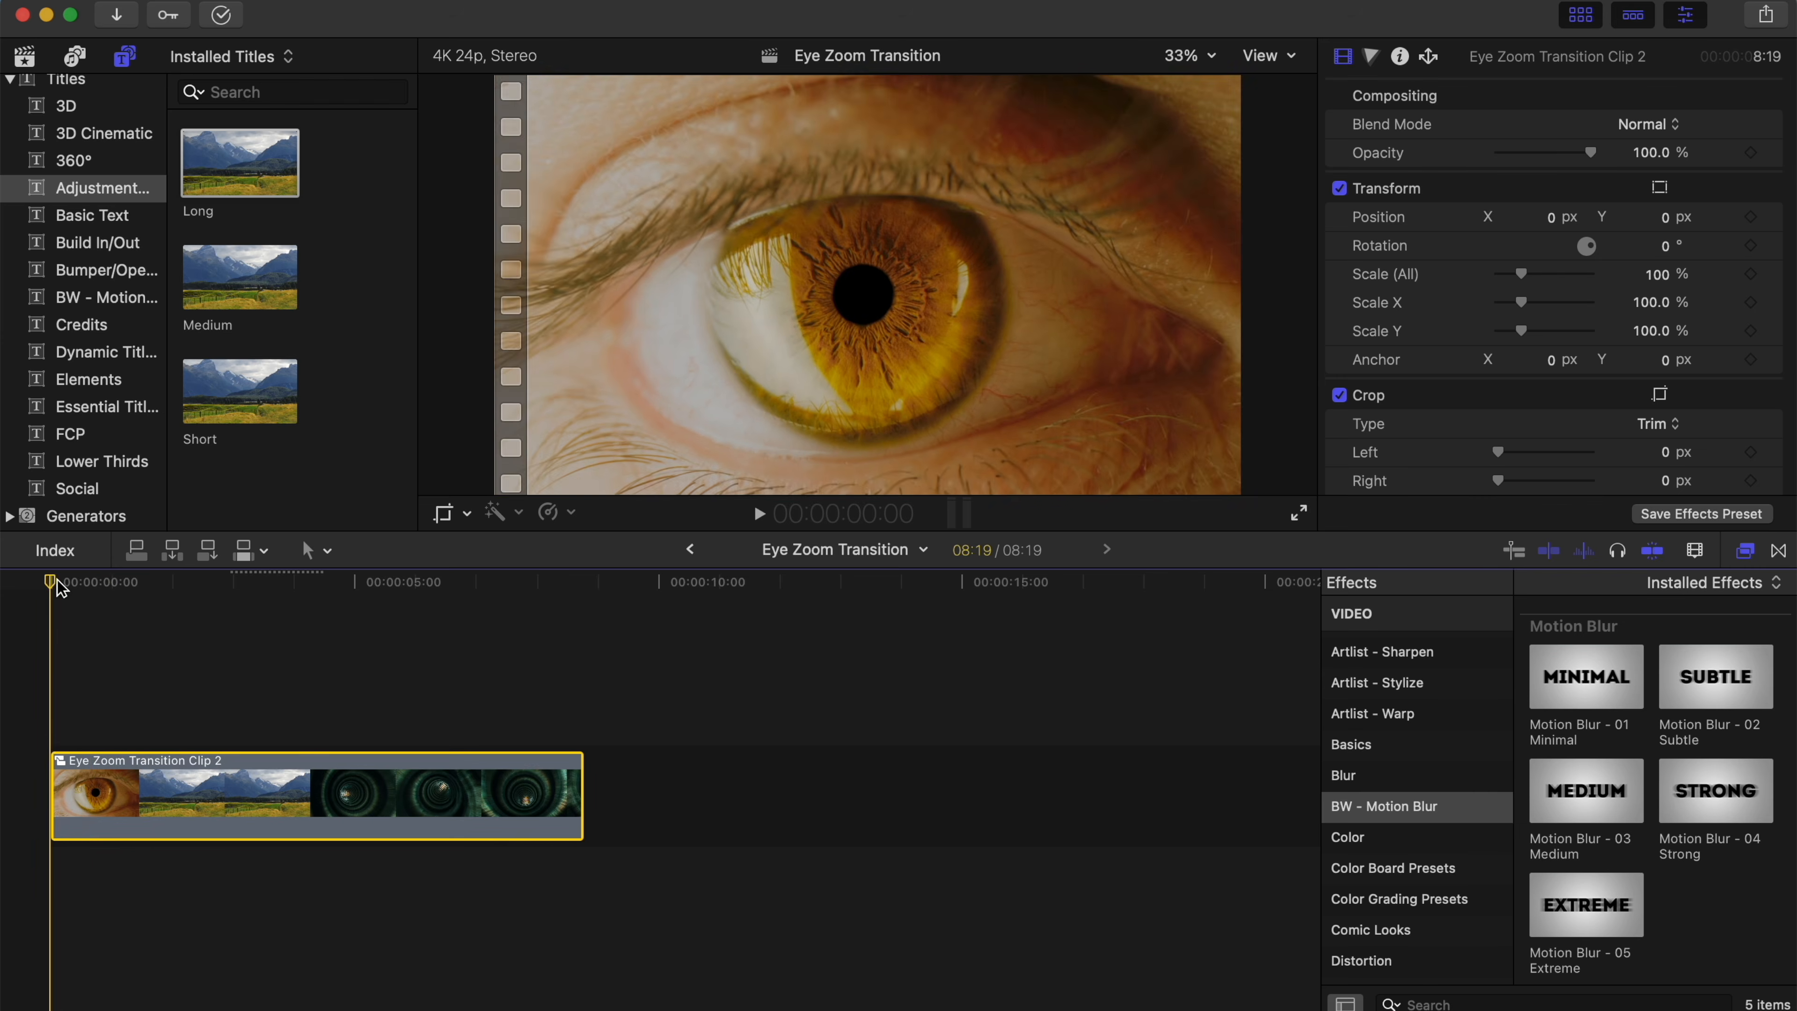
- Scrub and play the compound clip from the start to check the zoom's pacing, and return the playhead to the beginning
click(437, 573)
drag(441, 559, 43, 546)
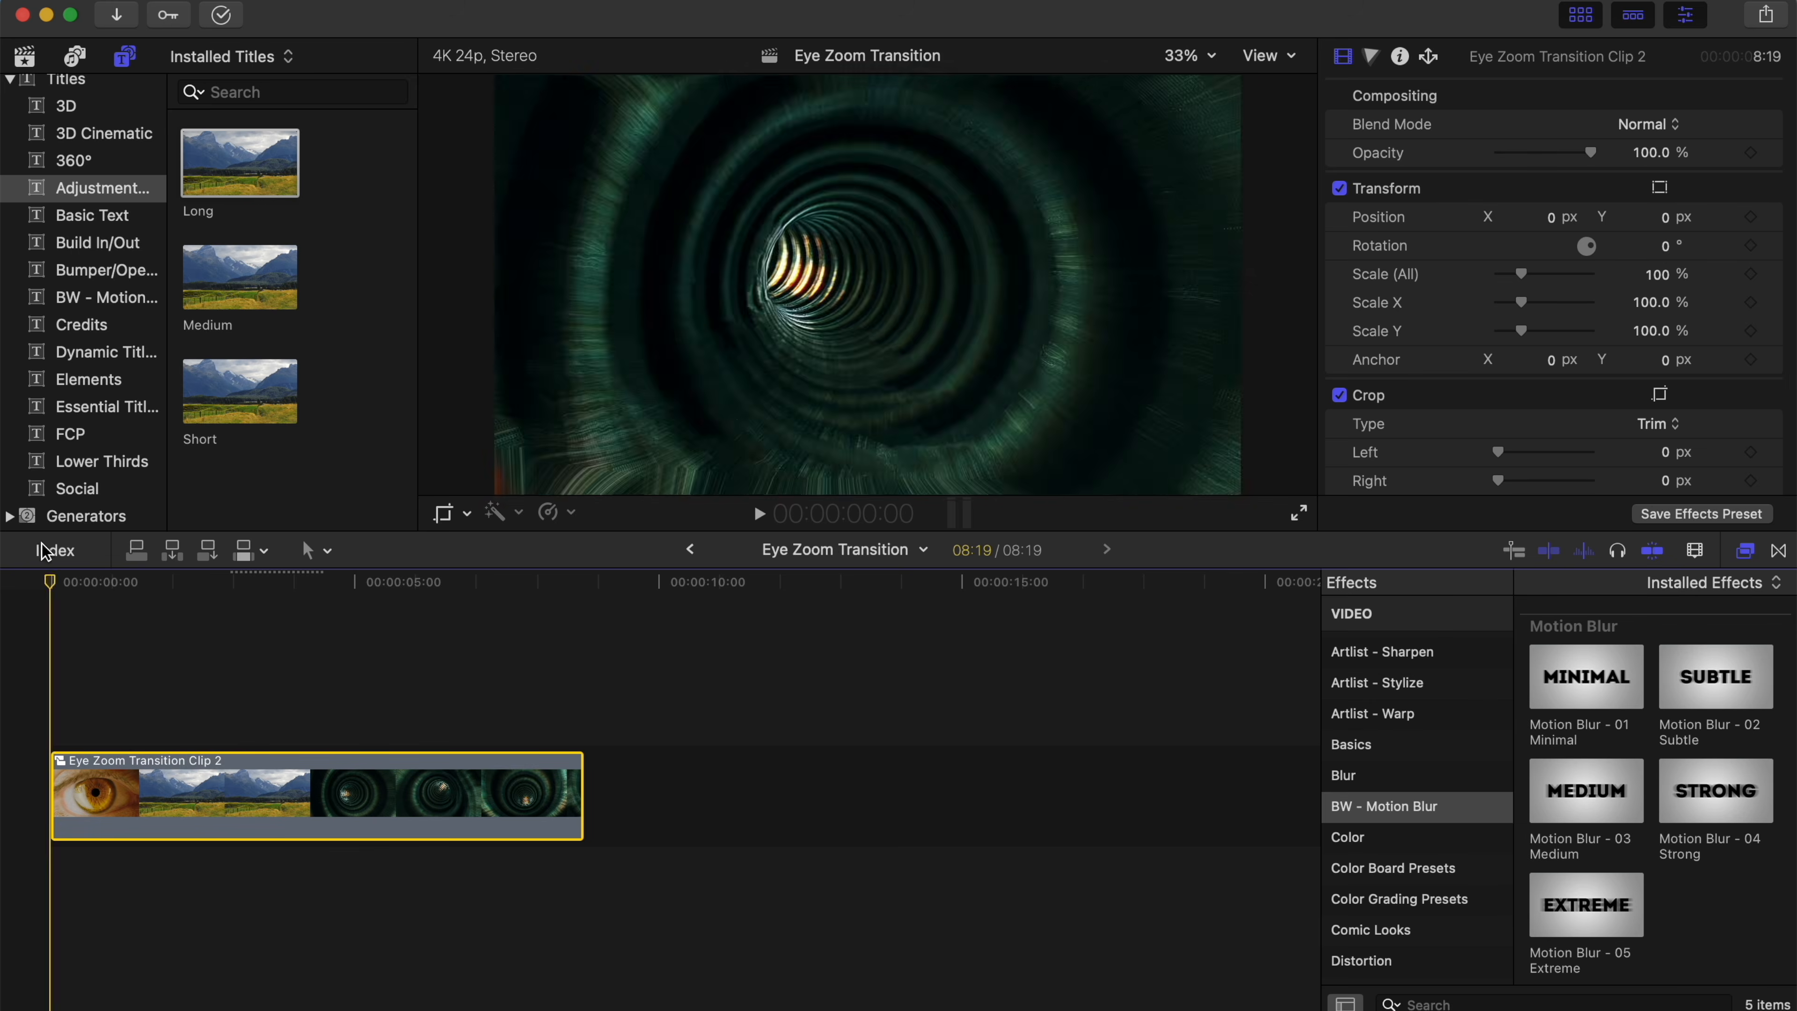
key(space)
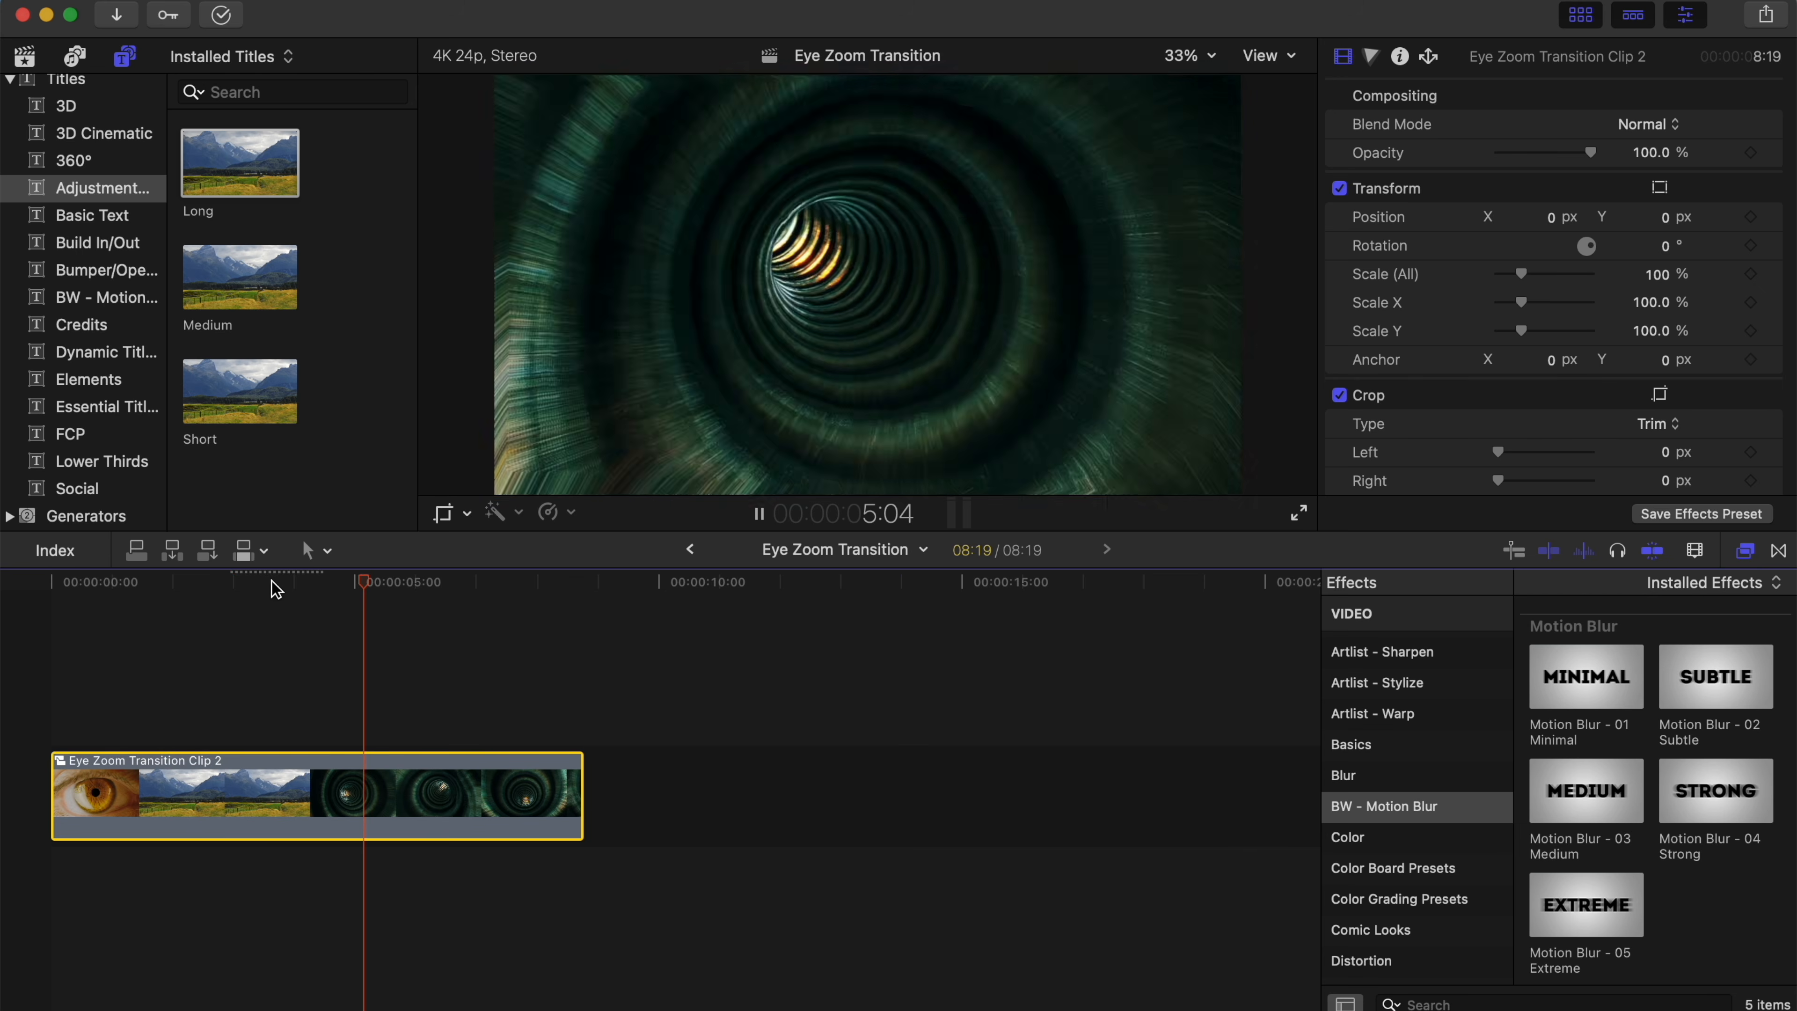
click(448, 597)
drag(448, 596, 223, 586)
key(Home)
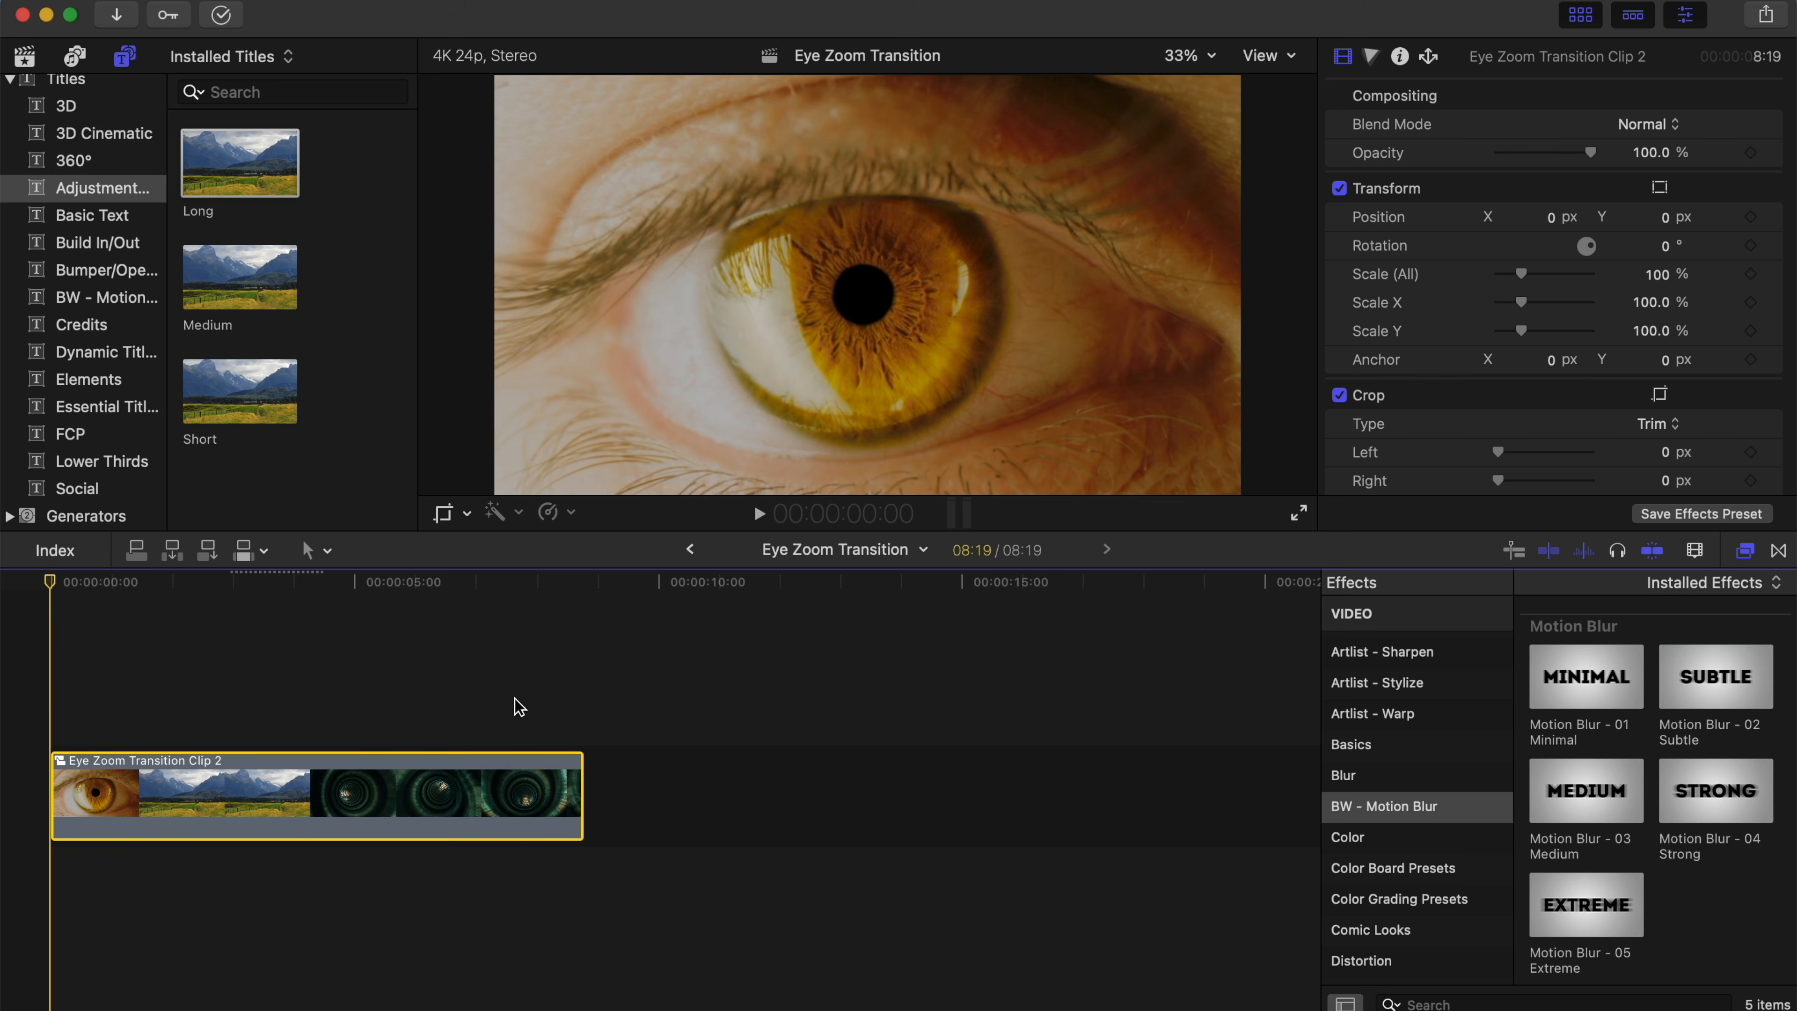
key(space)
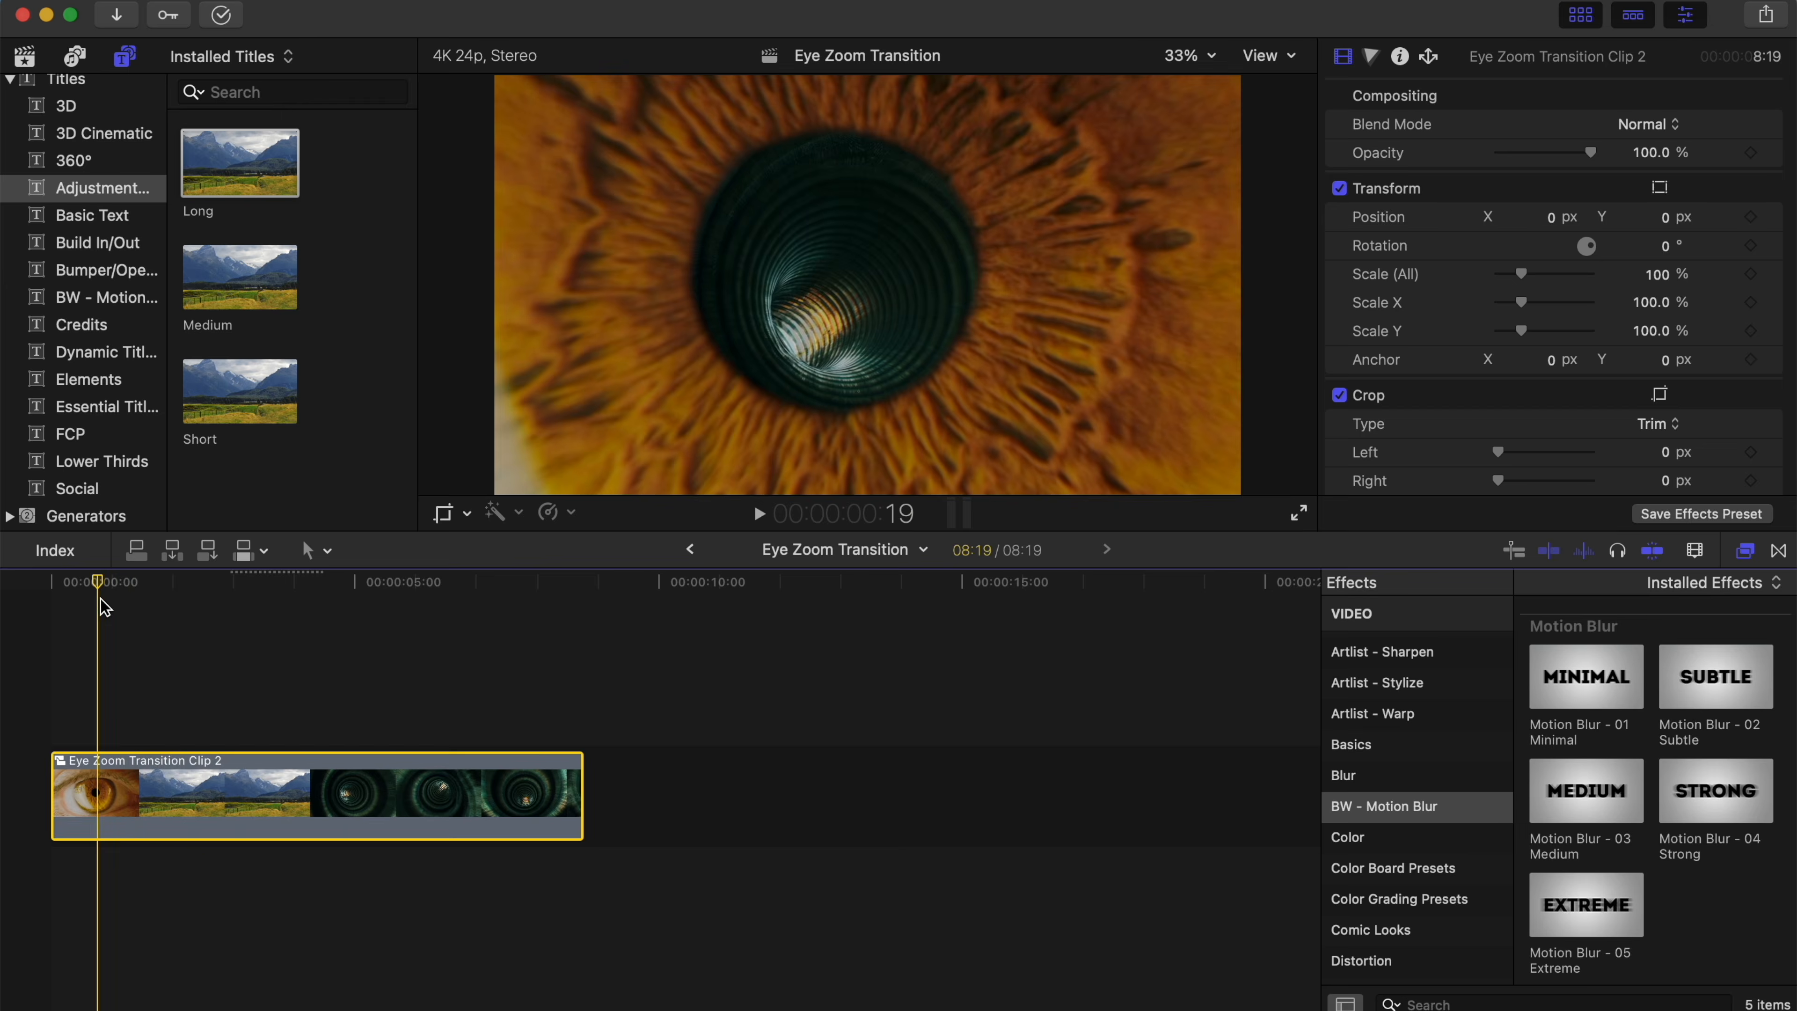
drag(100, 598, 51, 598)
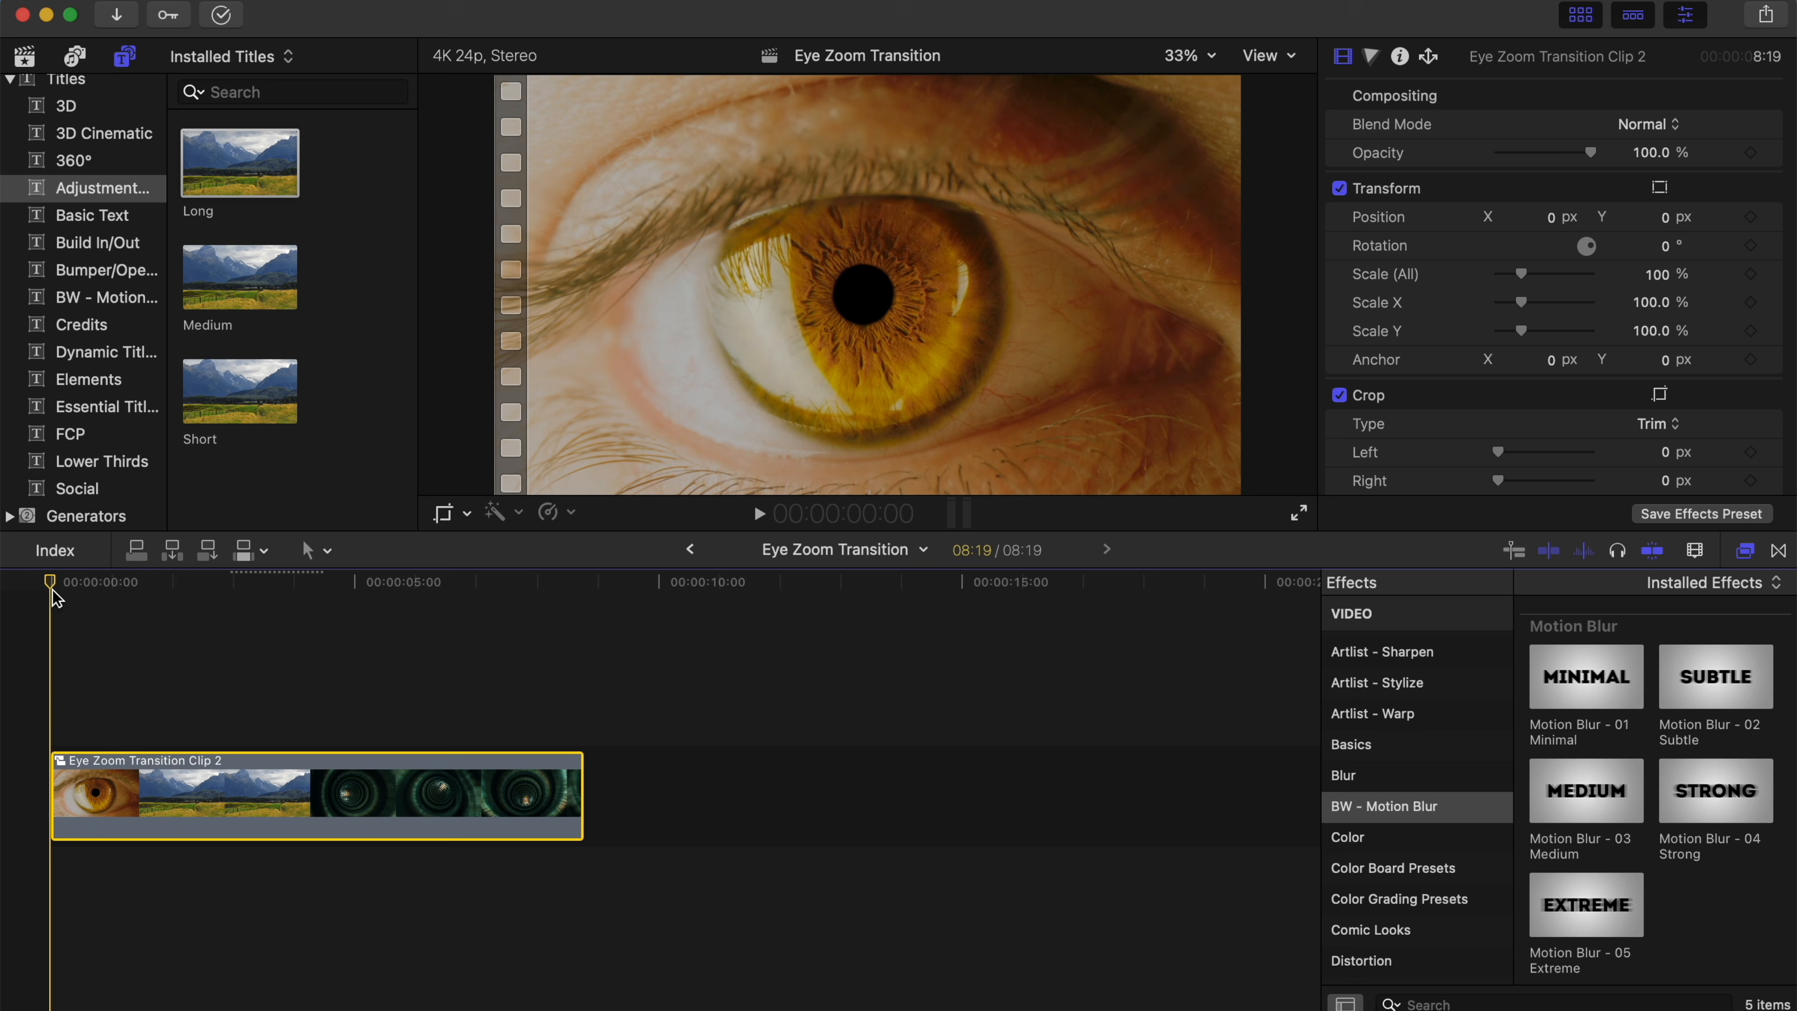
- Speed the compound clip up to 2x, play and scrub it to check the faster zoom, and return to the start
click(576, 514)
mouse_move(621, 596)
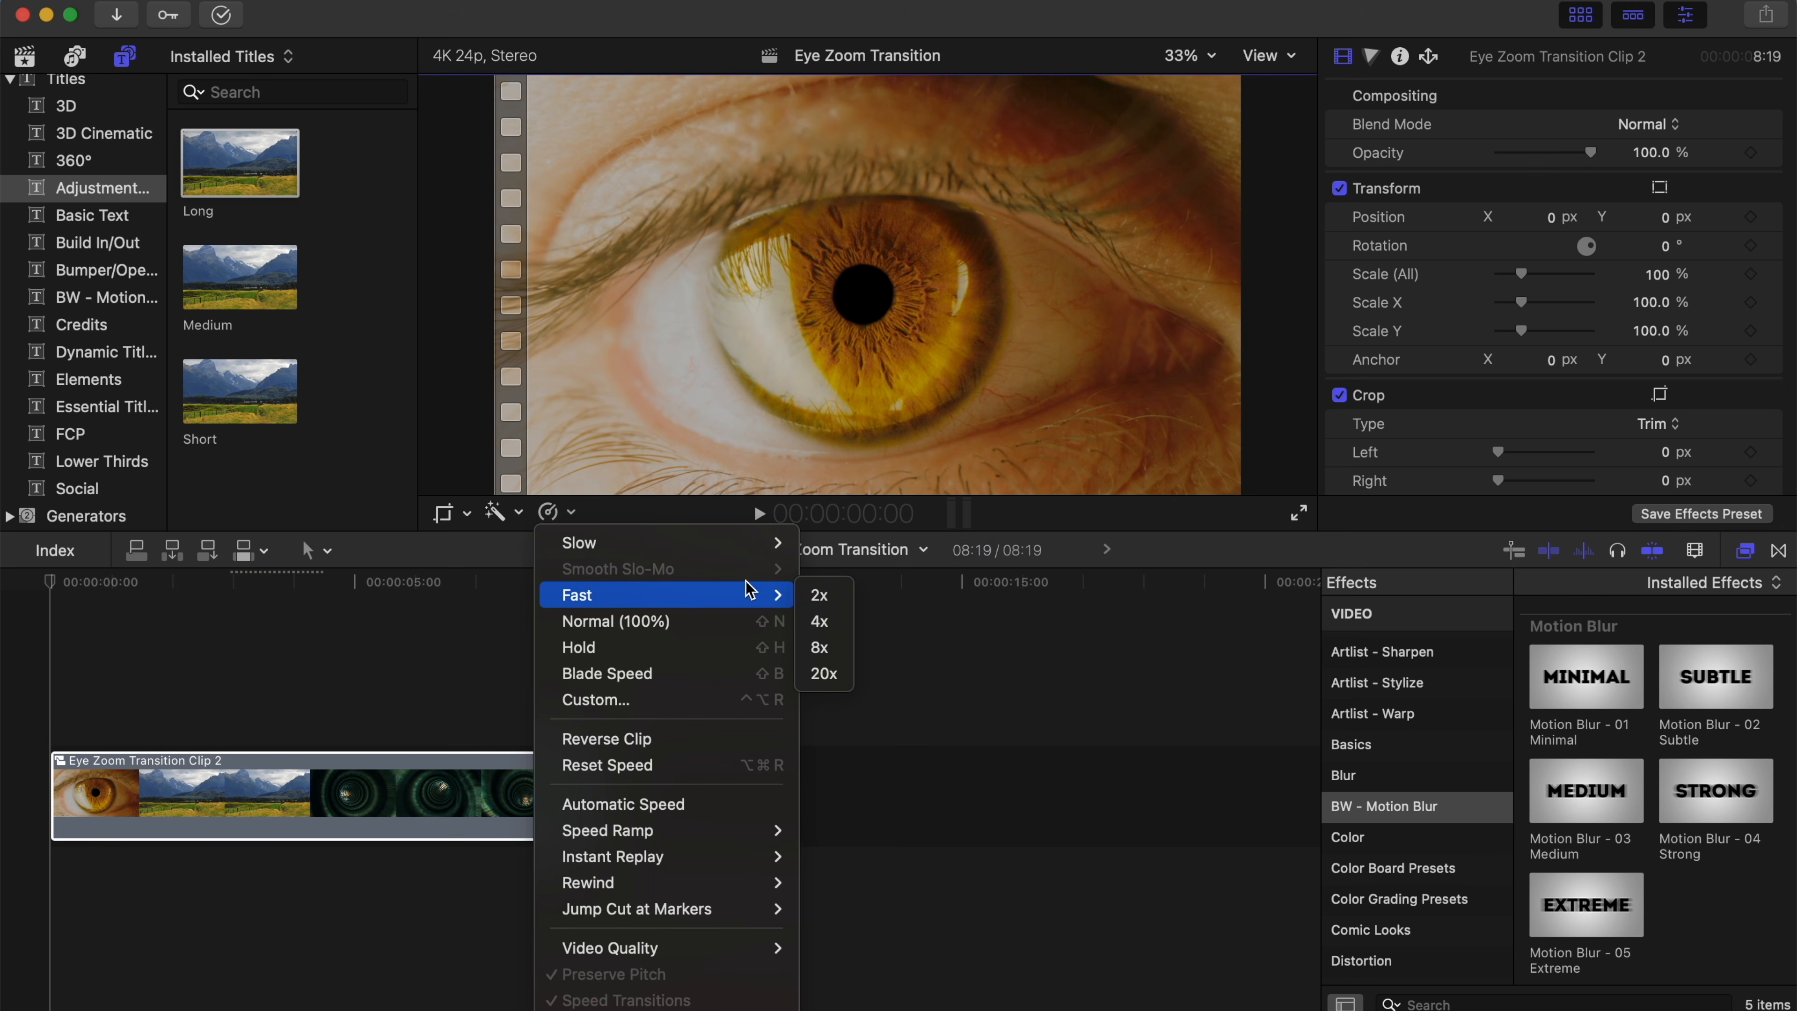
click(824, 597)
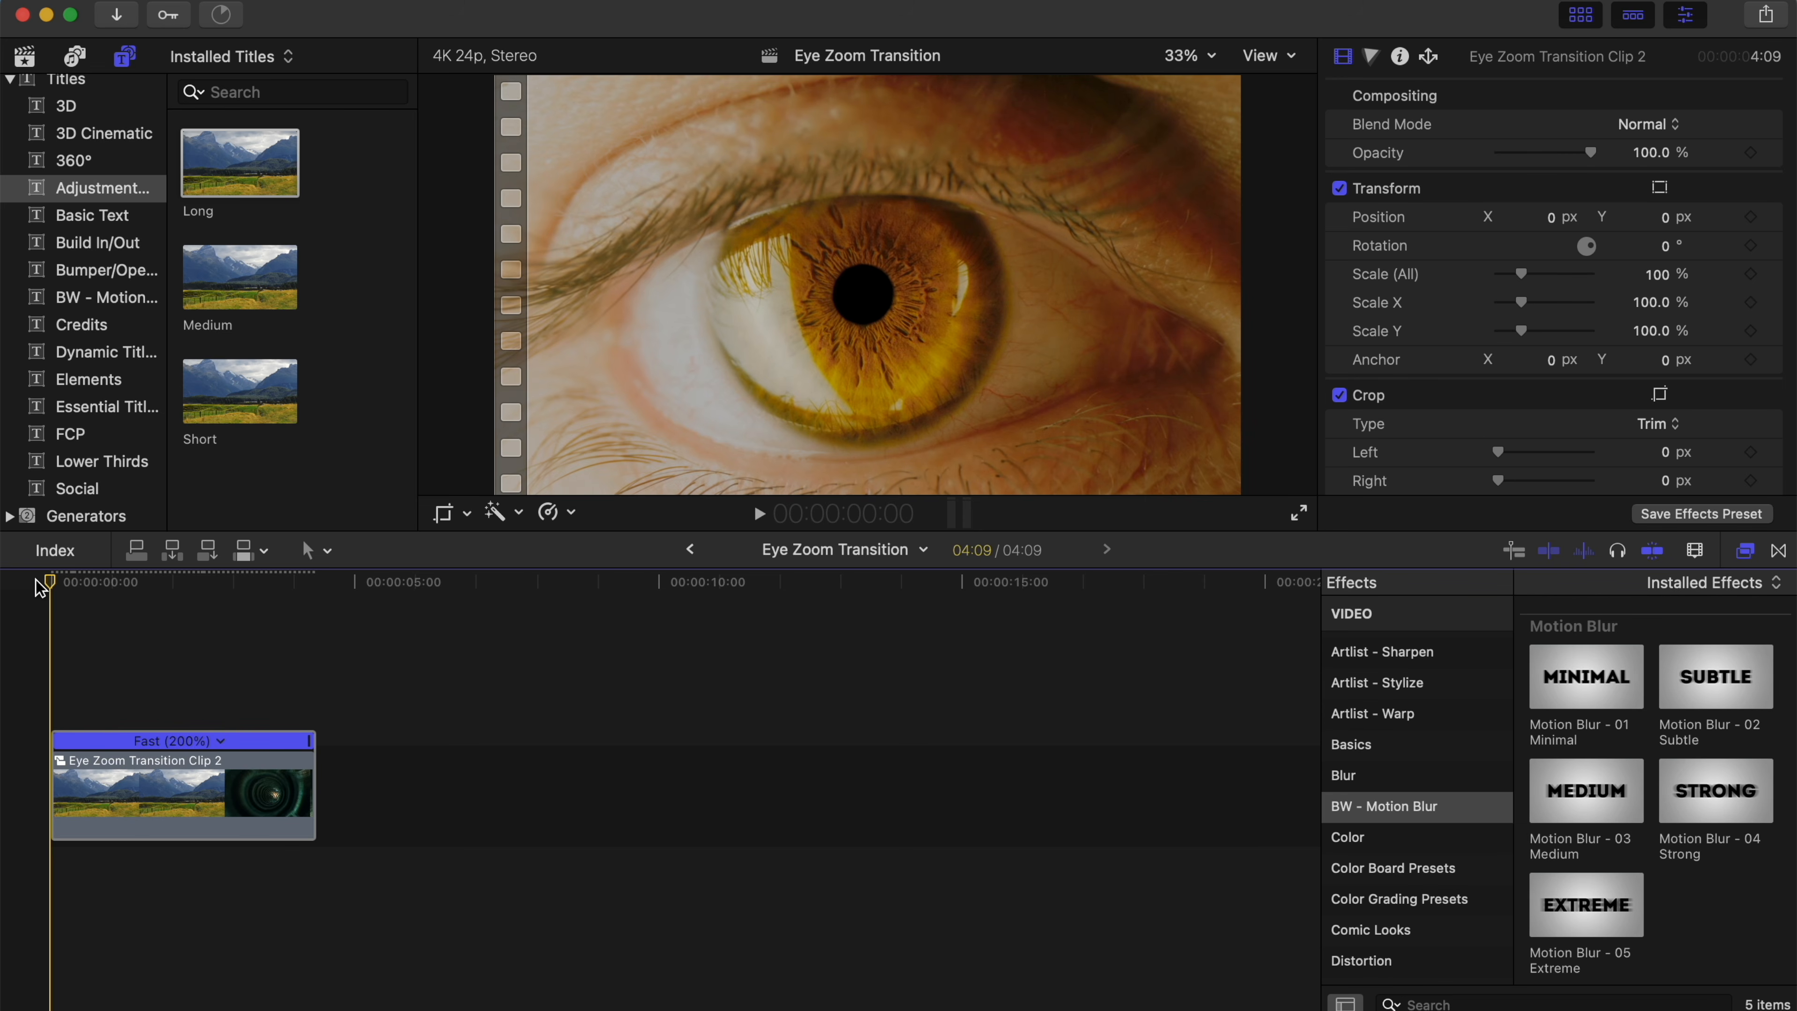
key(space)
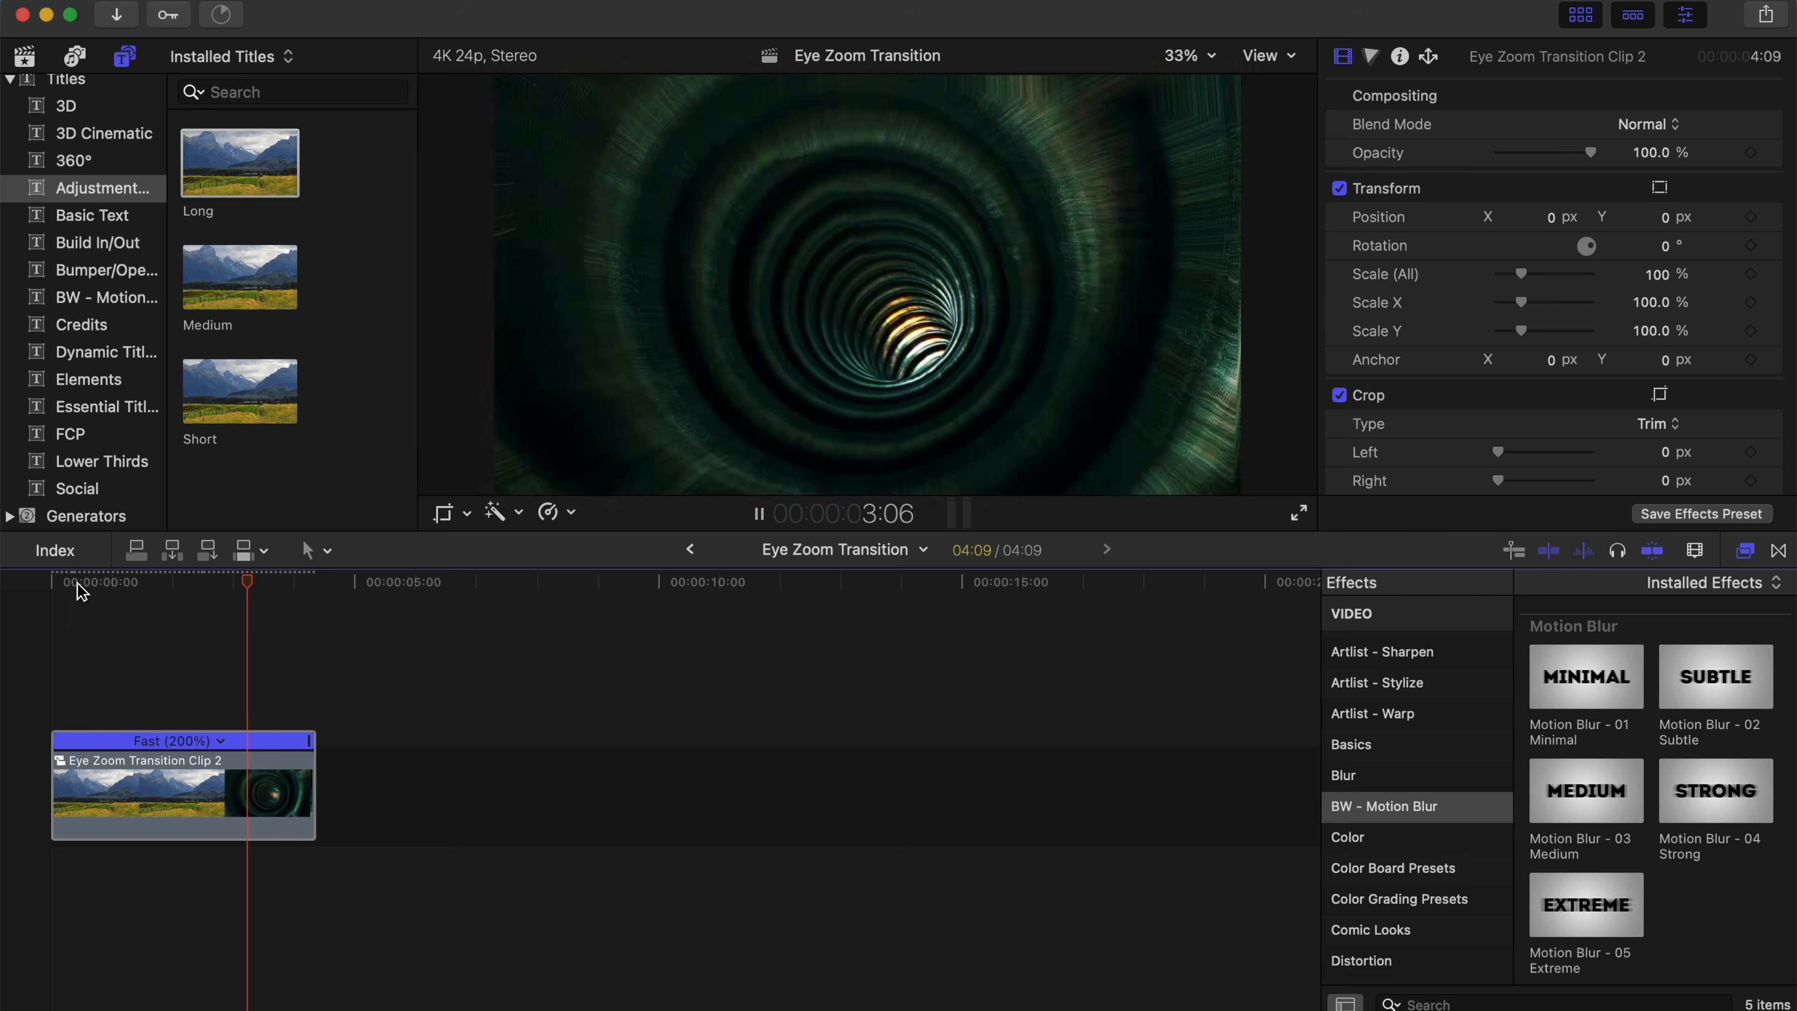
click(141, 582)
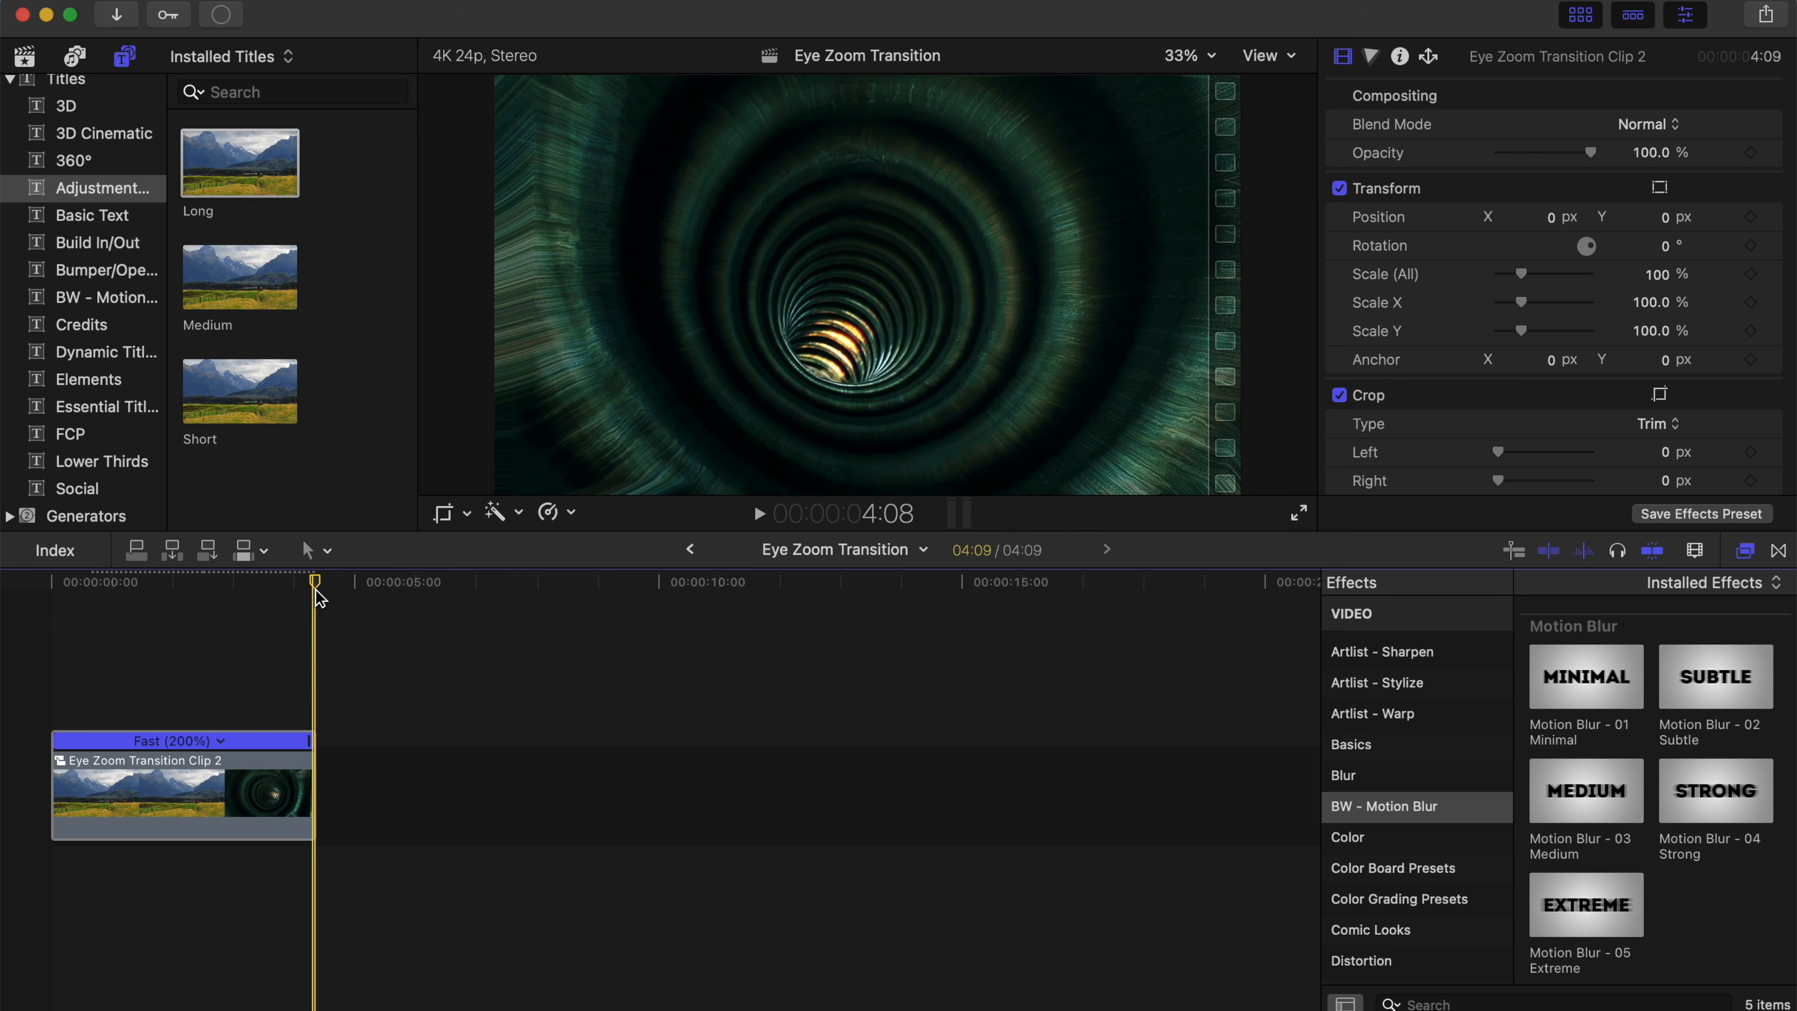
drag(315, 589, 47, 595)
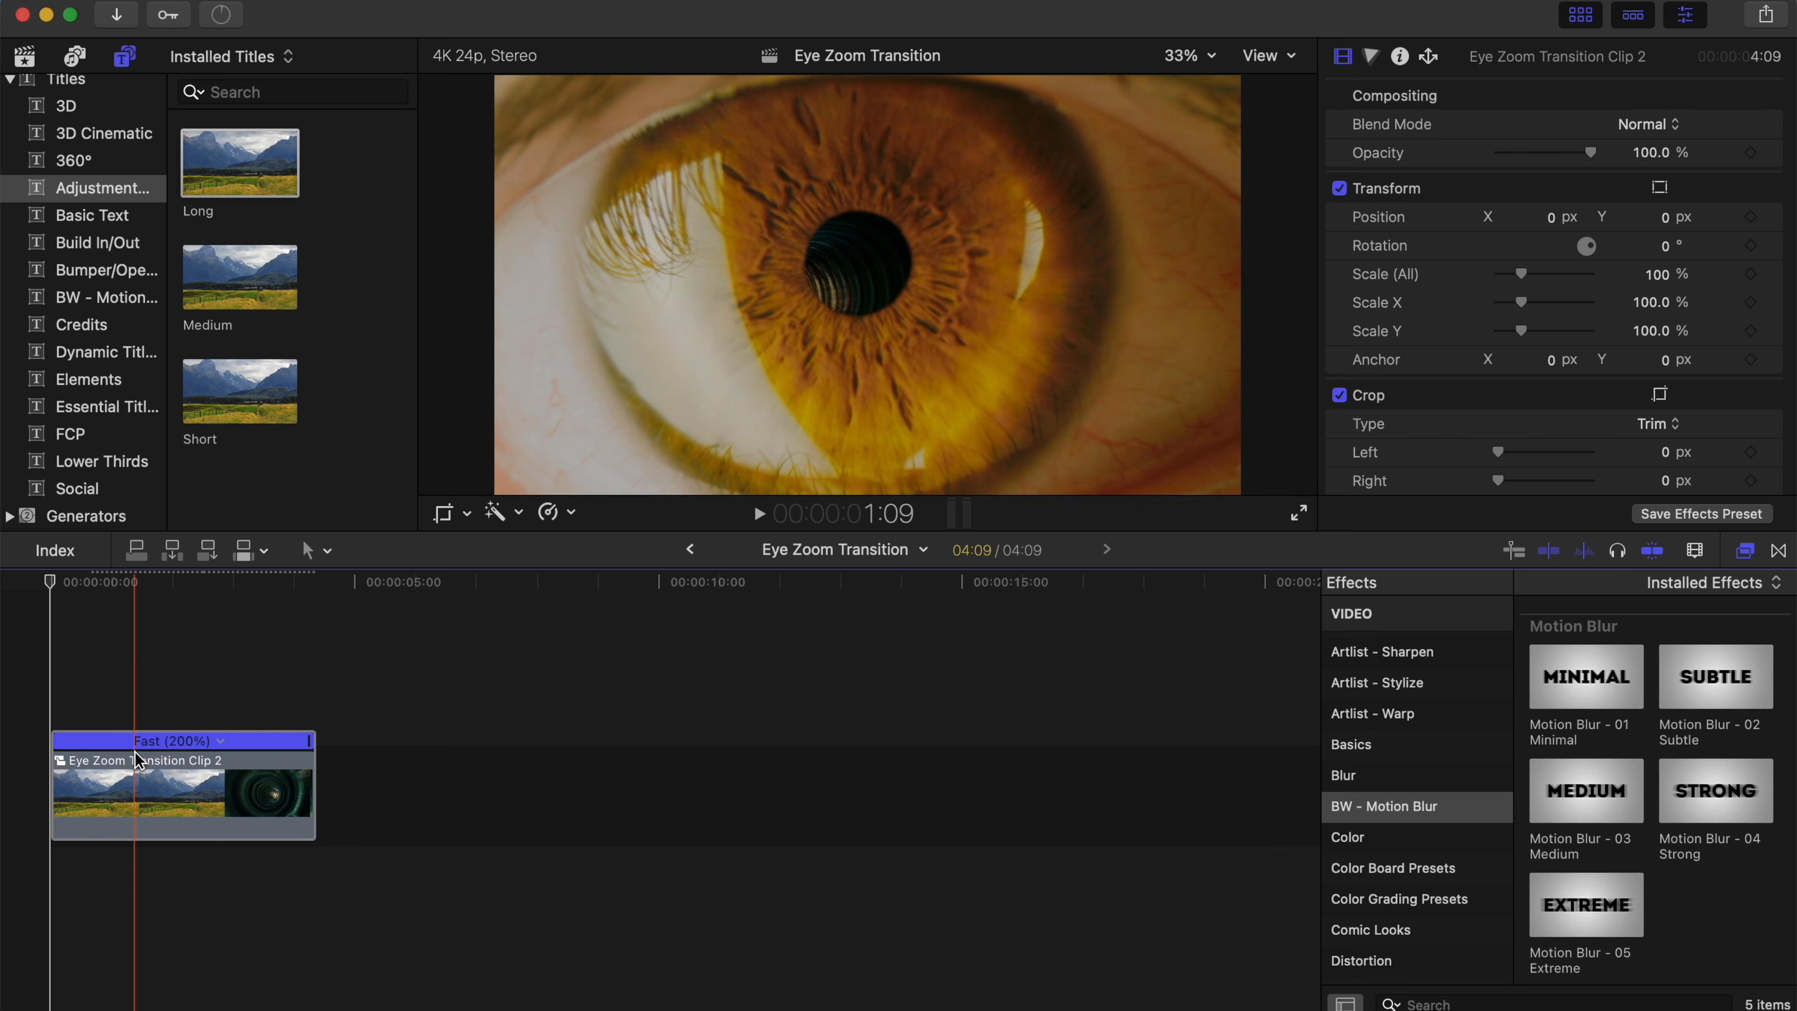
click(95, 582)
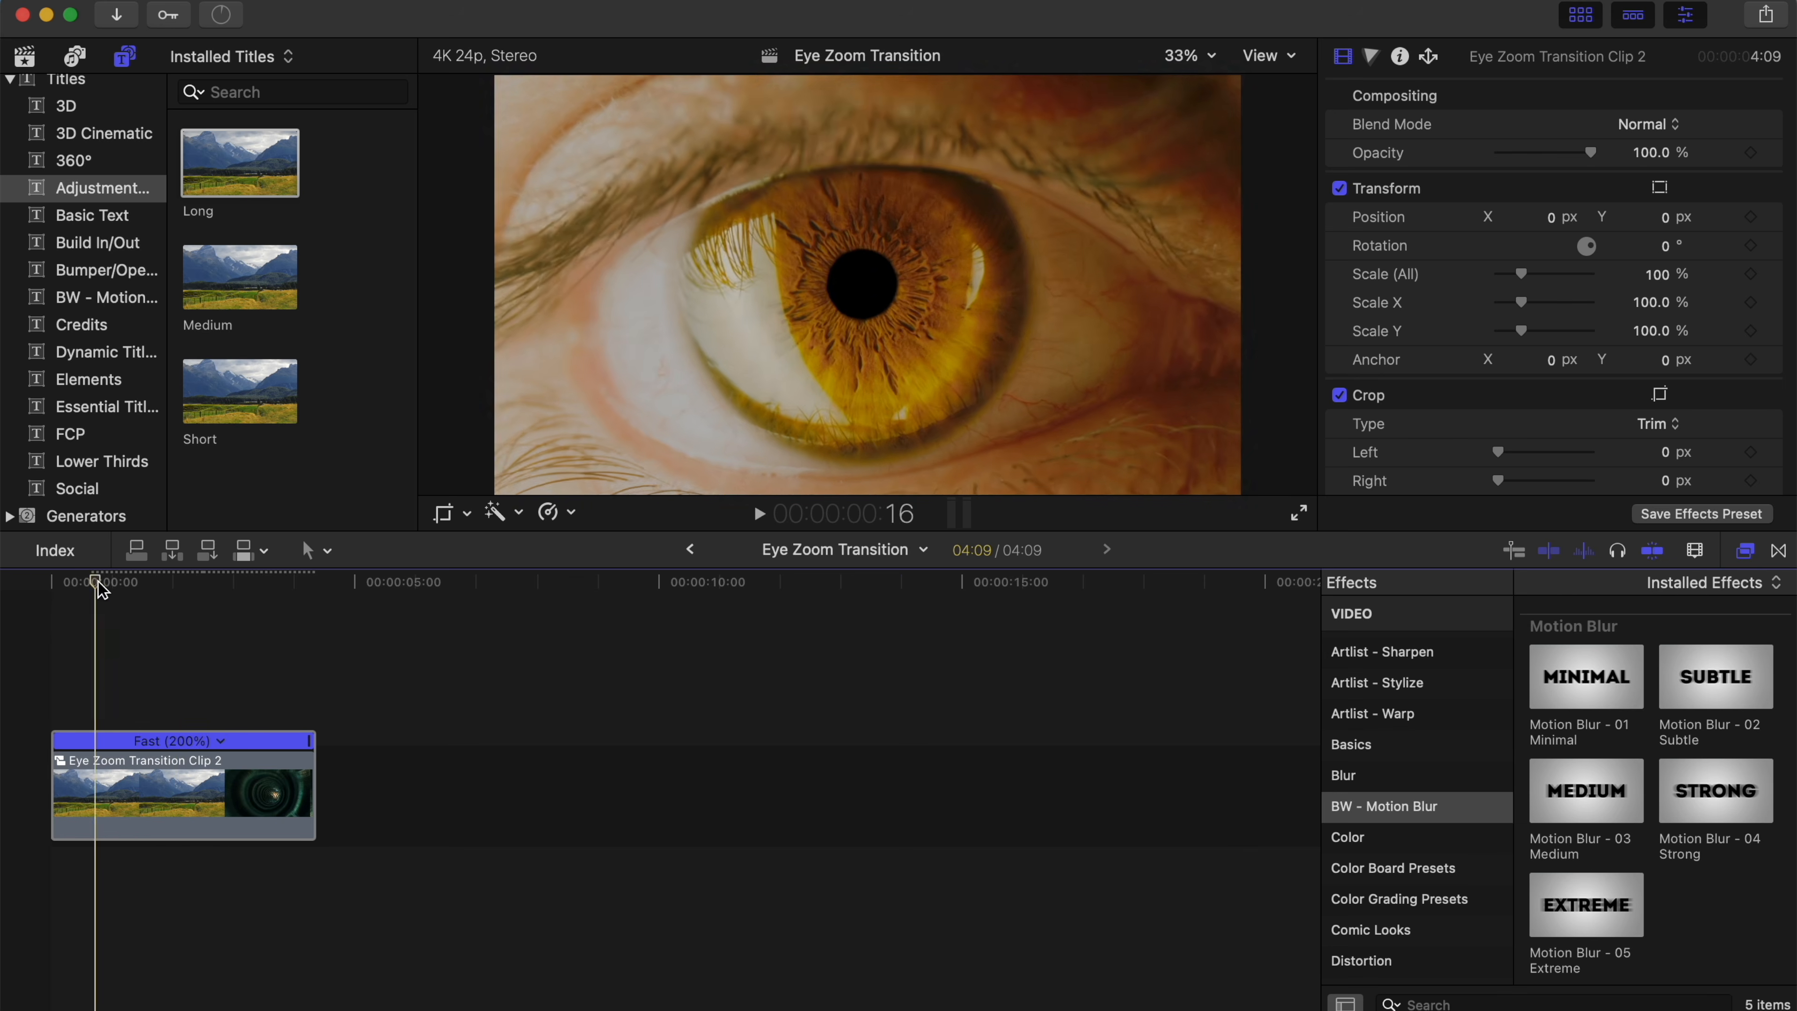
key(Home)
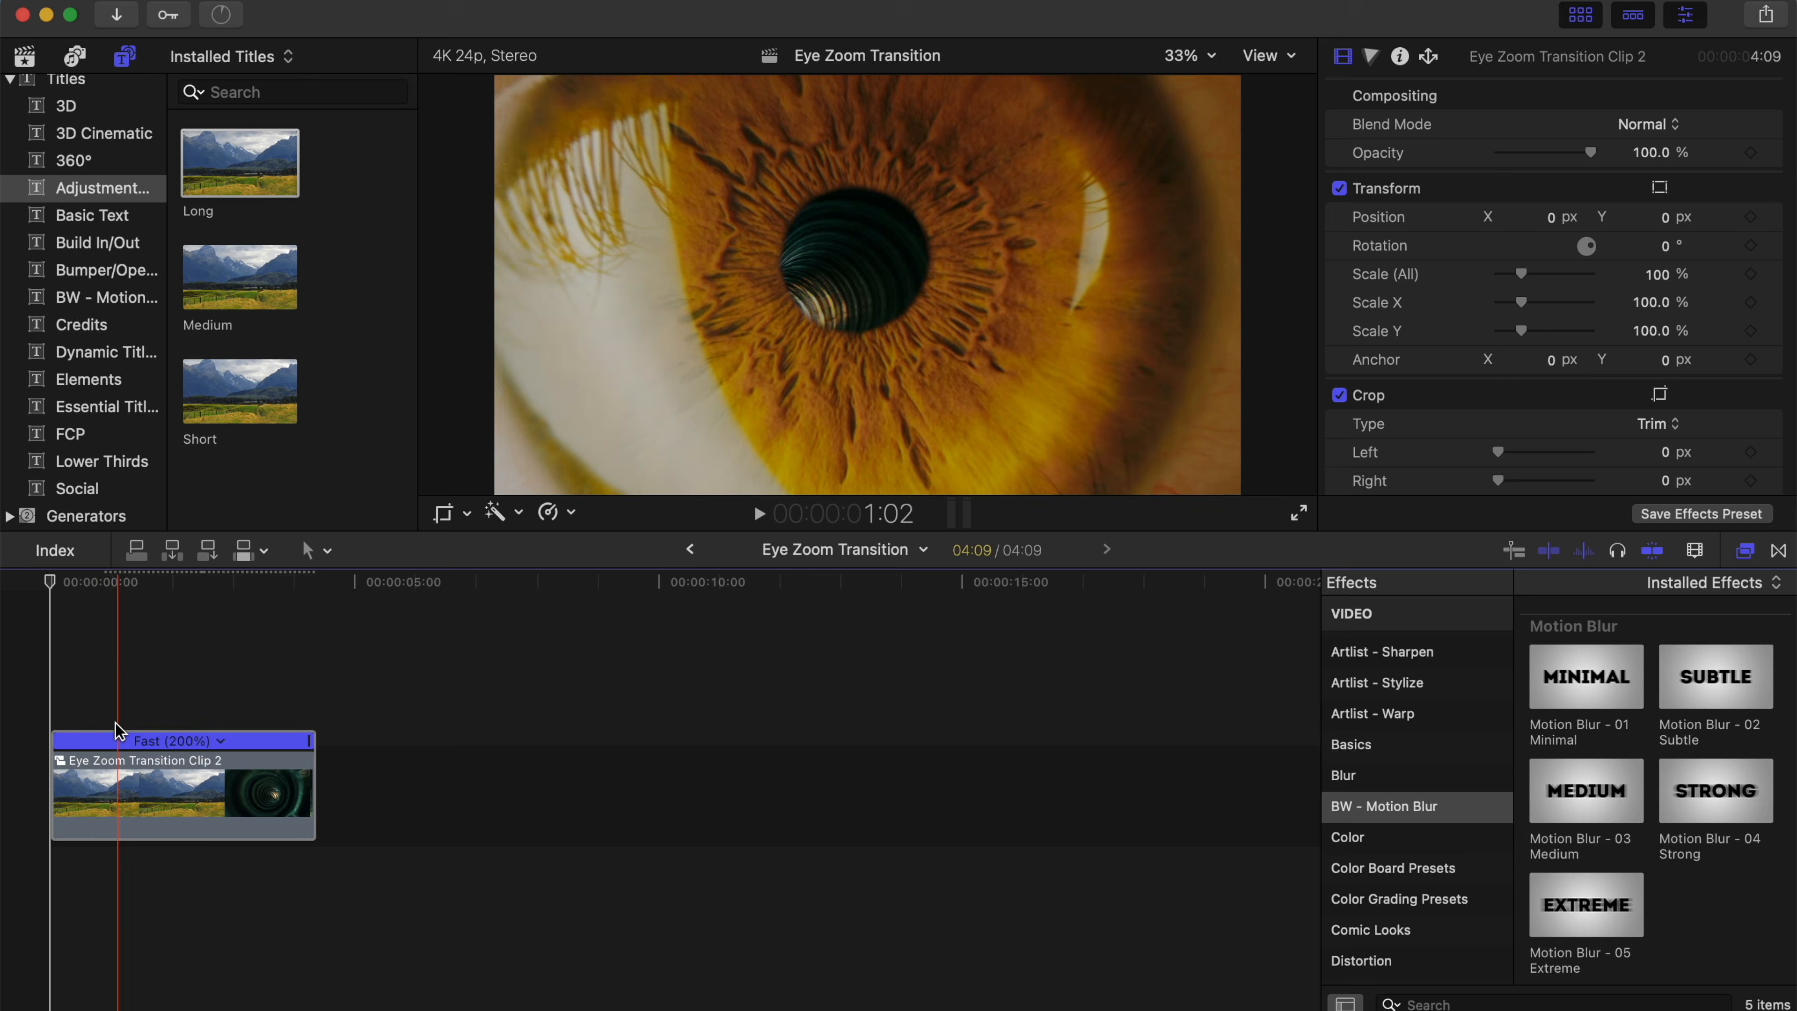
- Paste a copy of the sped-up compound clip at 4:09, directly after the original, and reverse the copy
drag(55, 580, 317, 593)
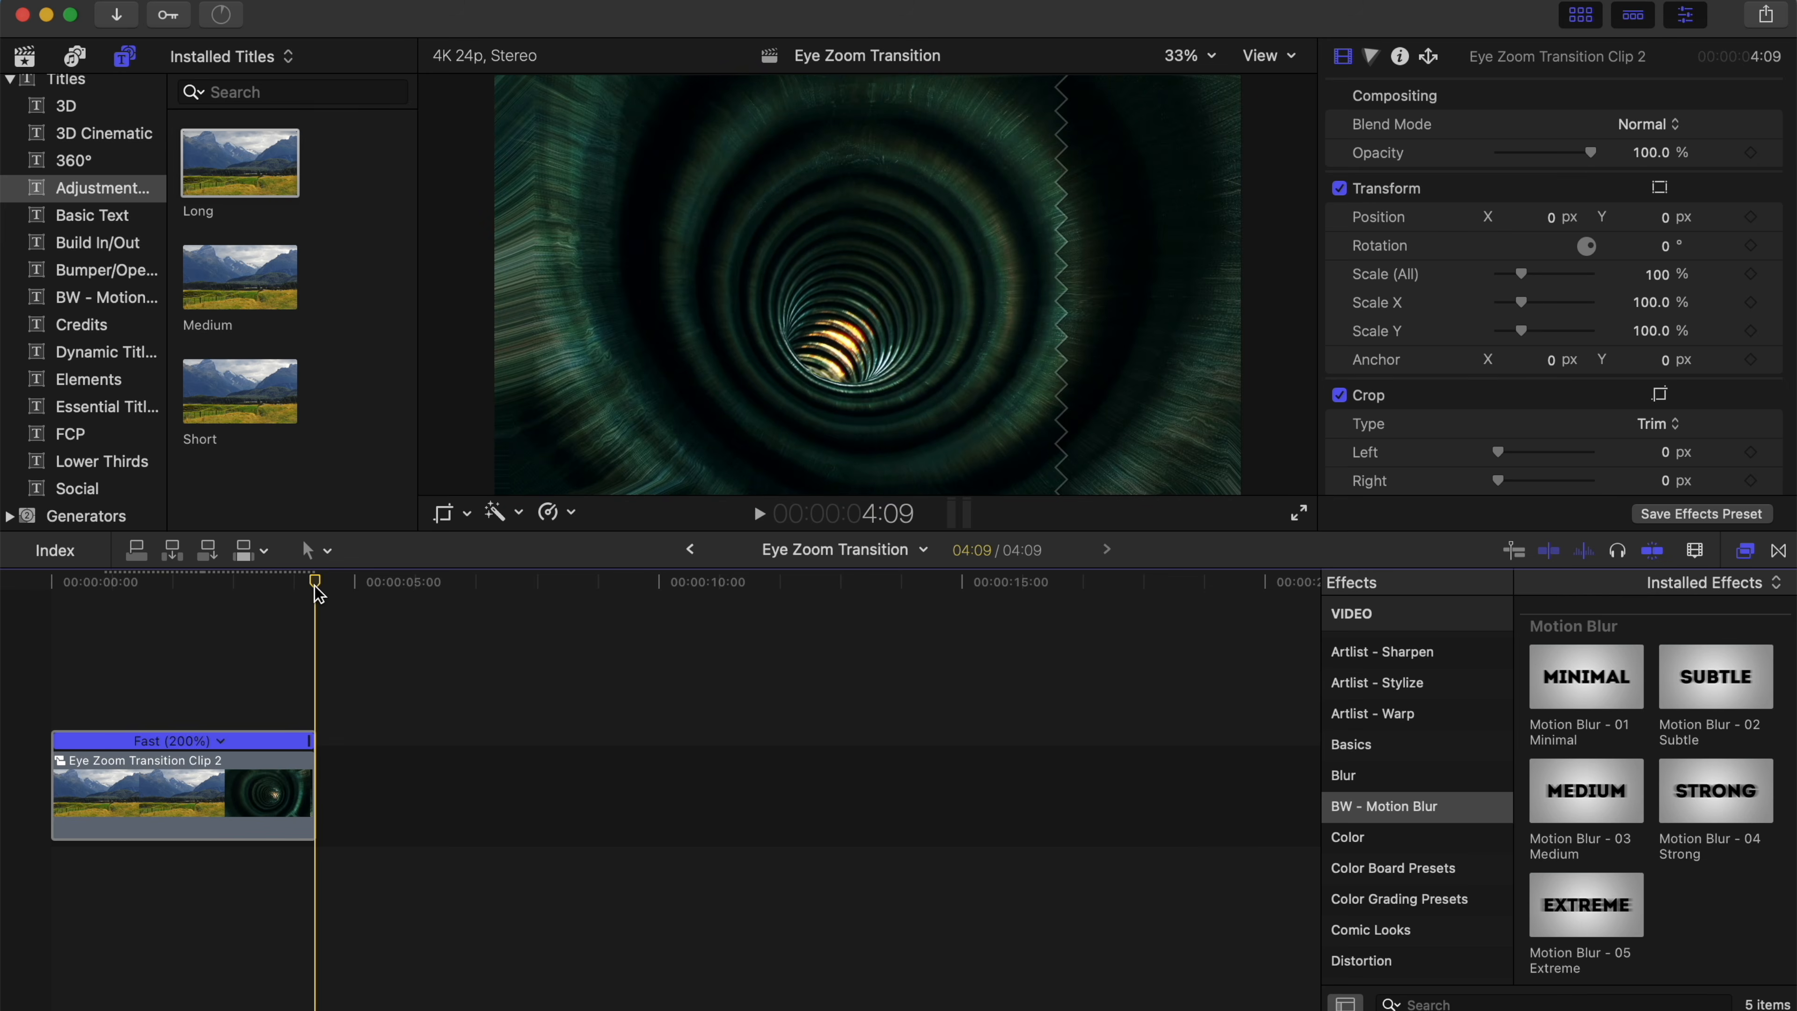
key(super+v)
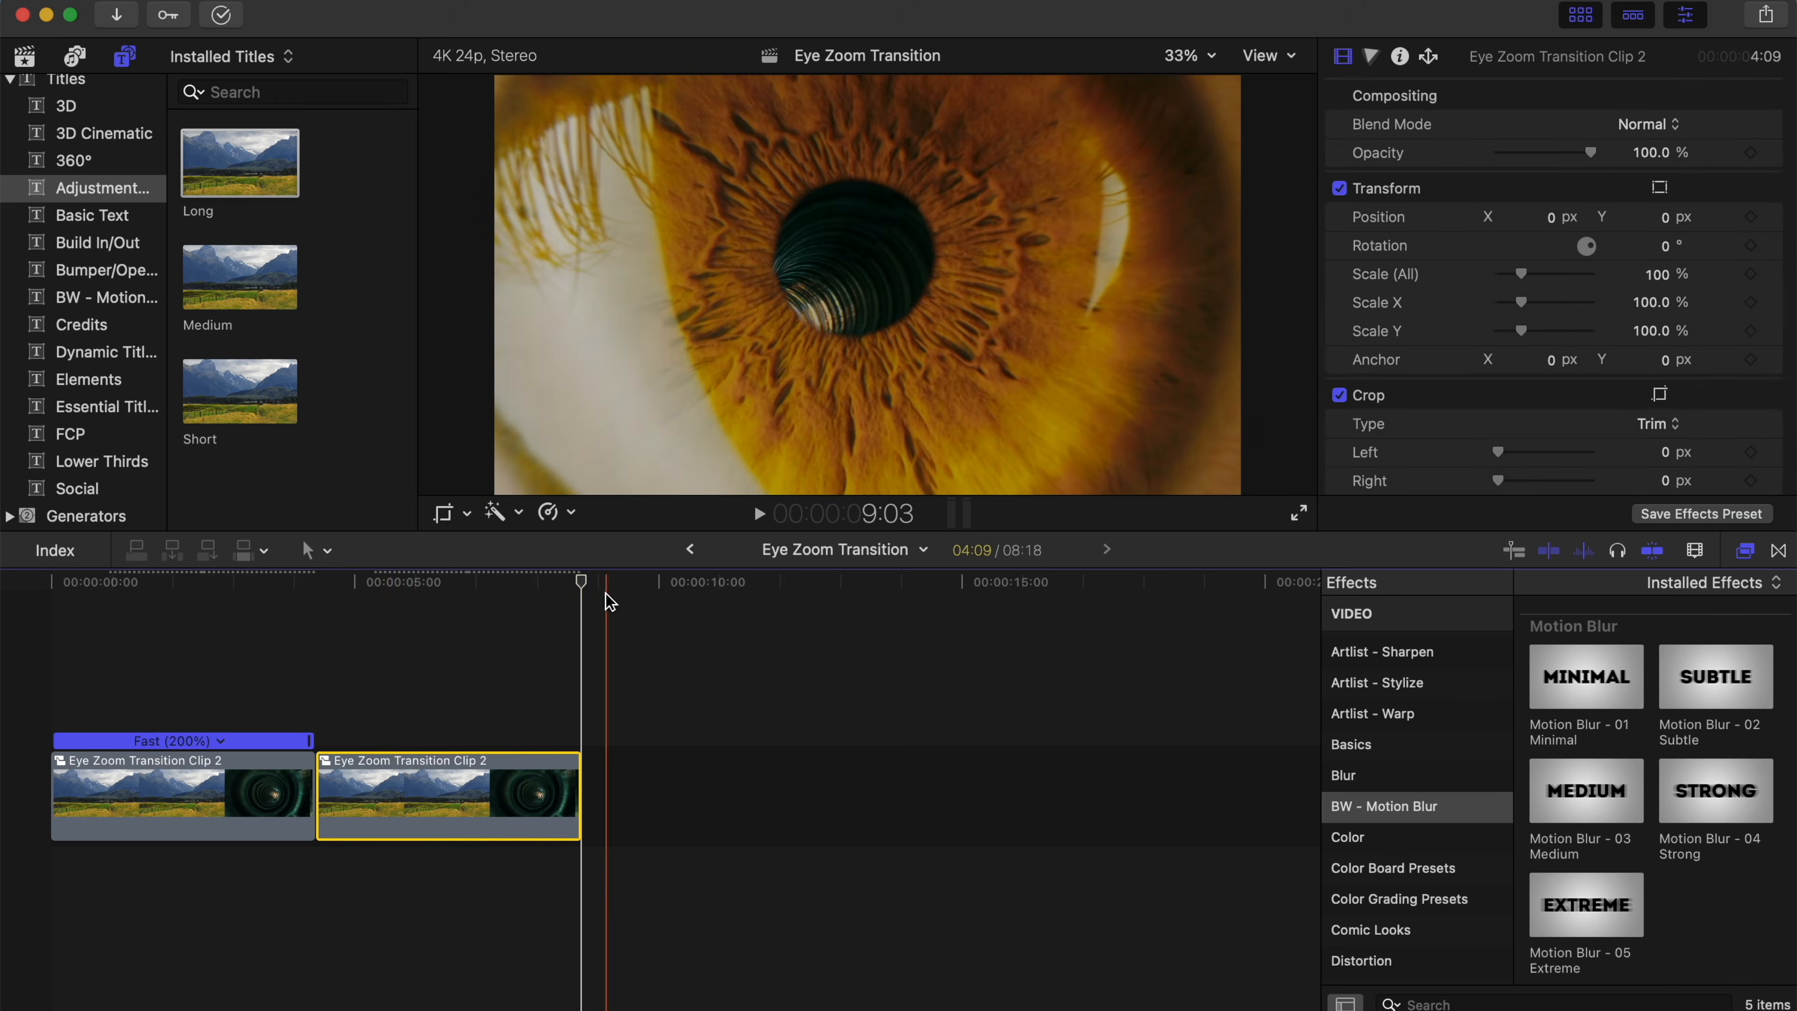
drag(590, 588, 438, 592)
click(569, 513)
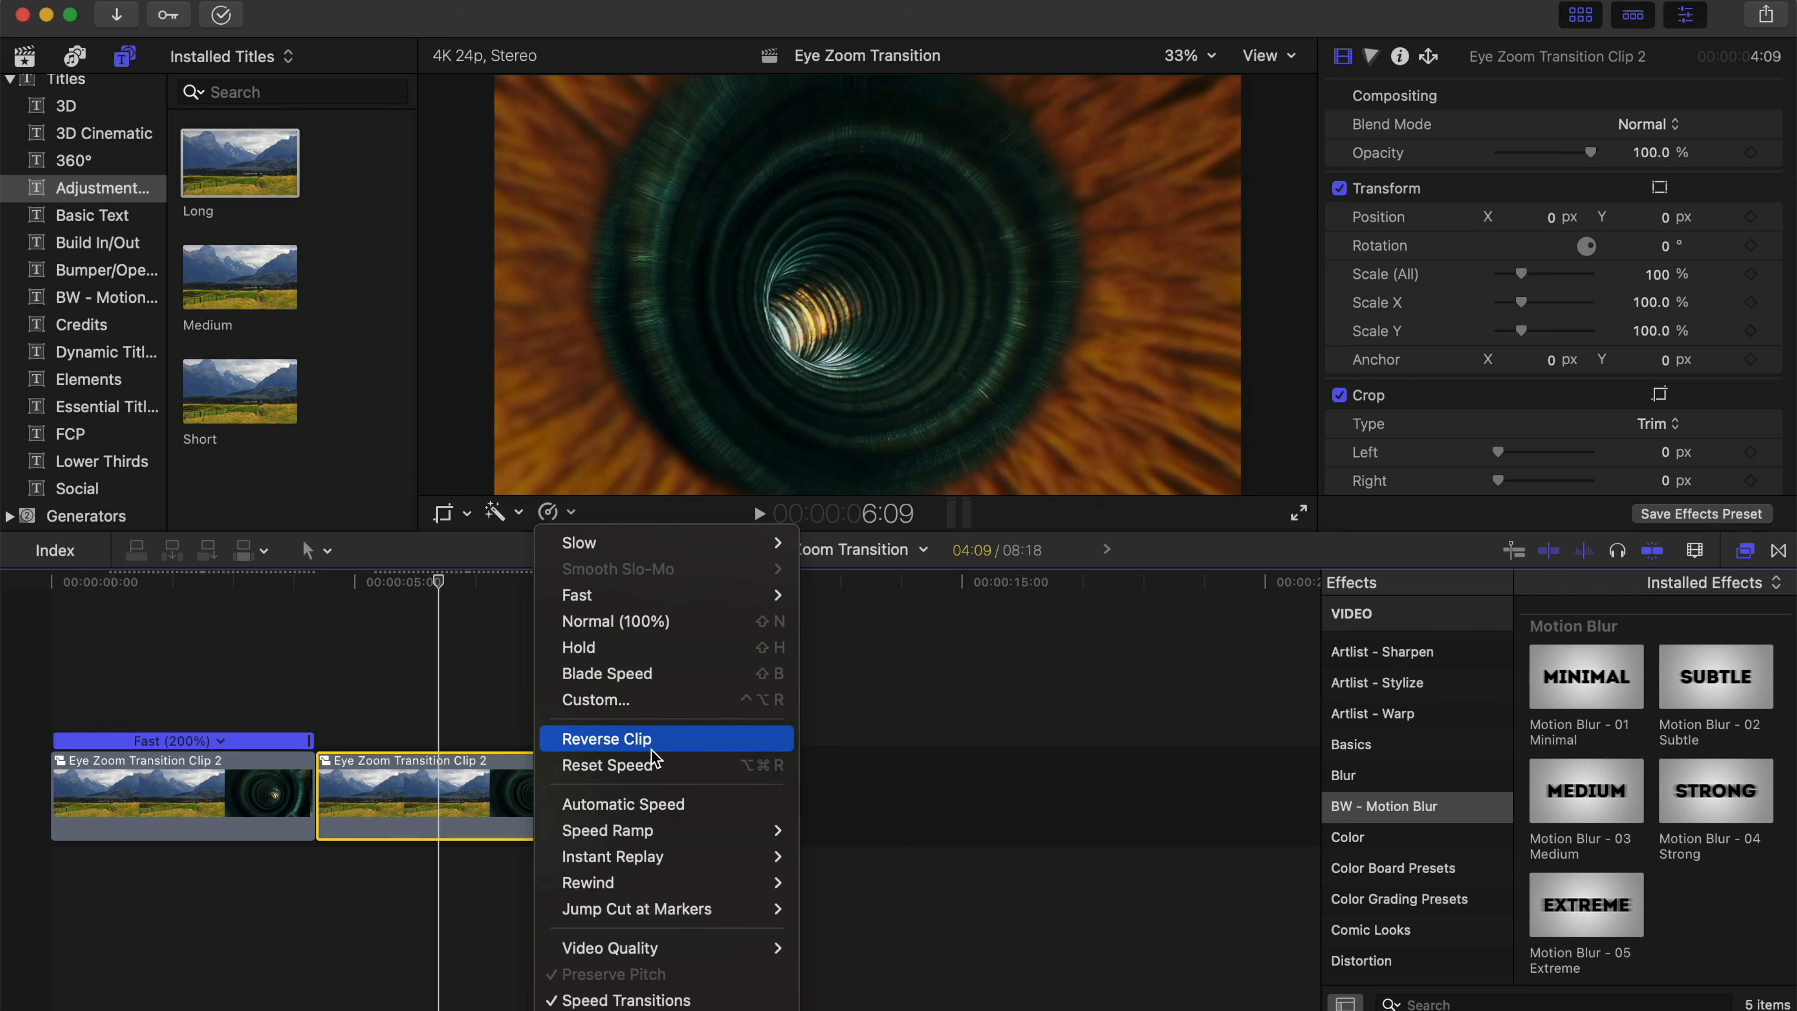
click(607, 739)
click(424, 581)
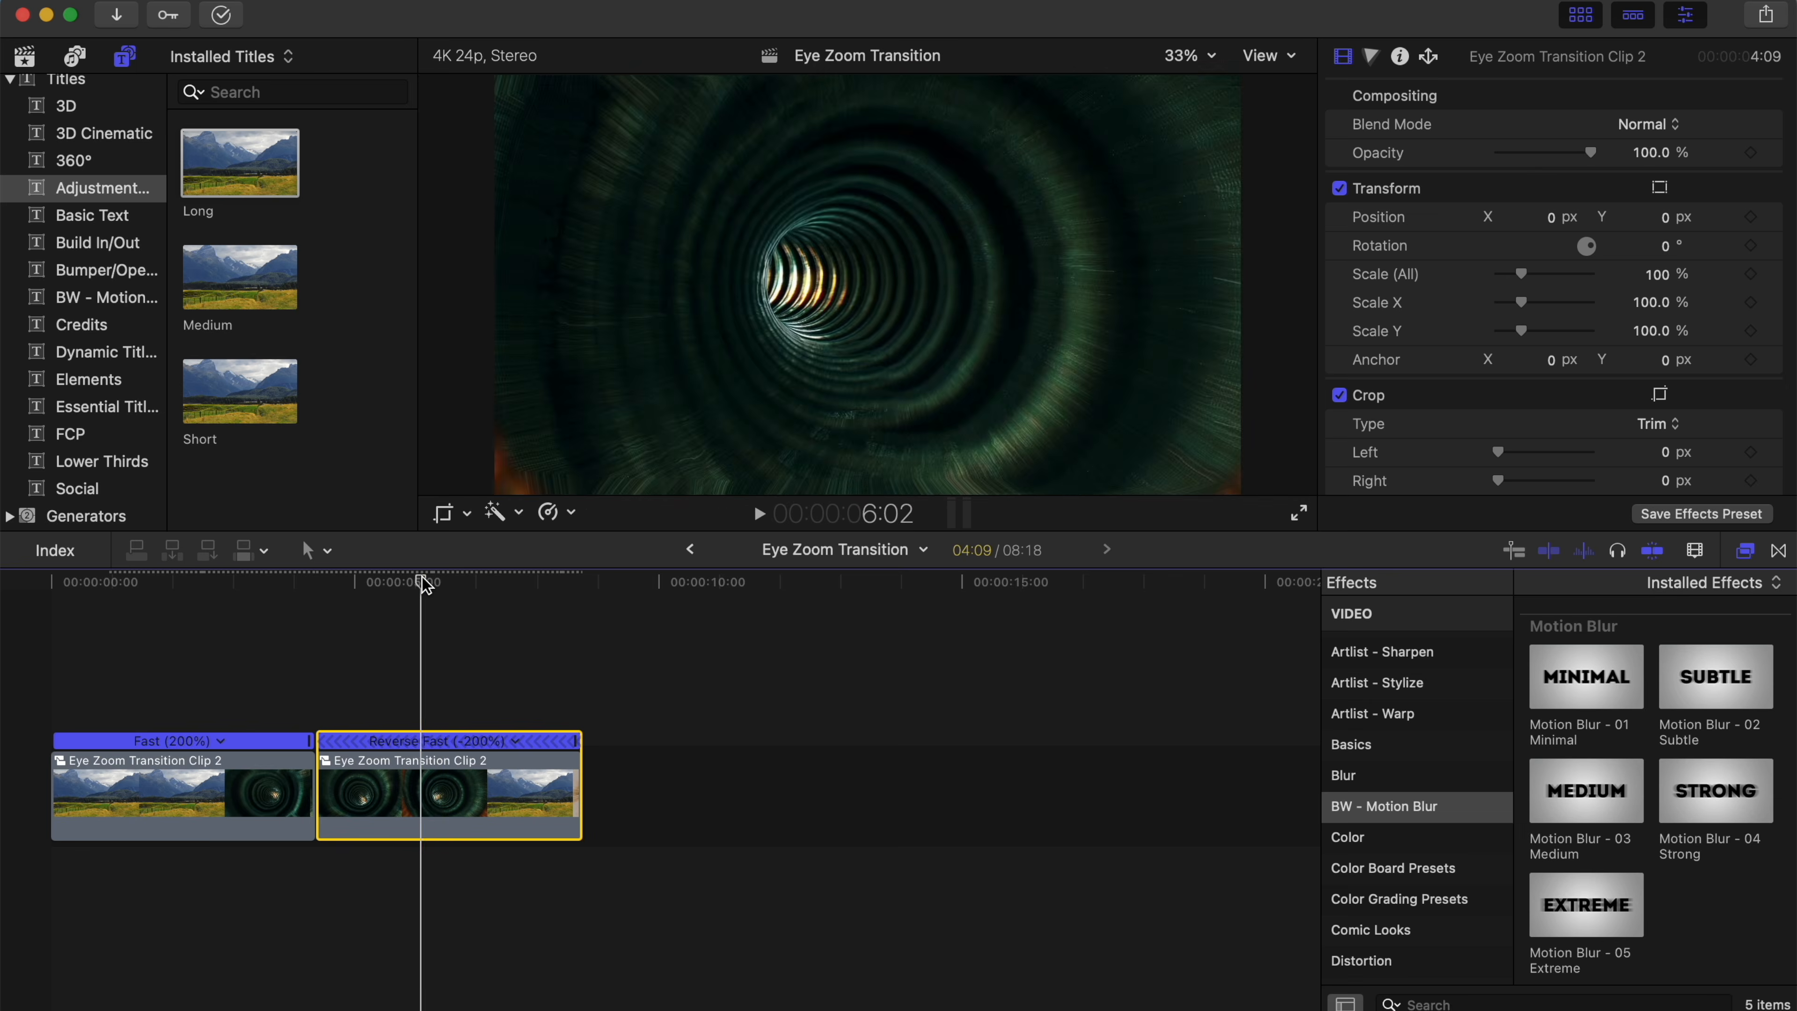
- Play the forward and reversed clips together from the start to check the zoom in and back out
drag(425, 584, 32, 579)
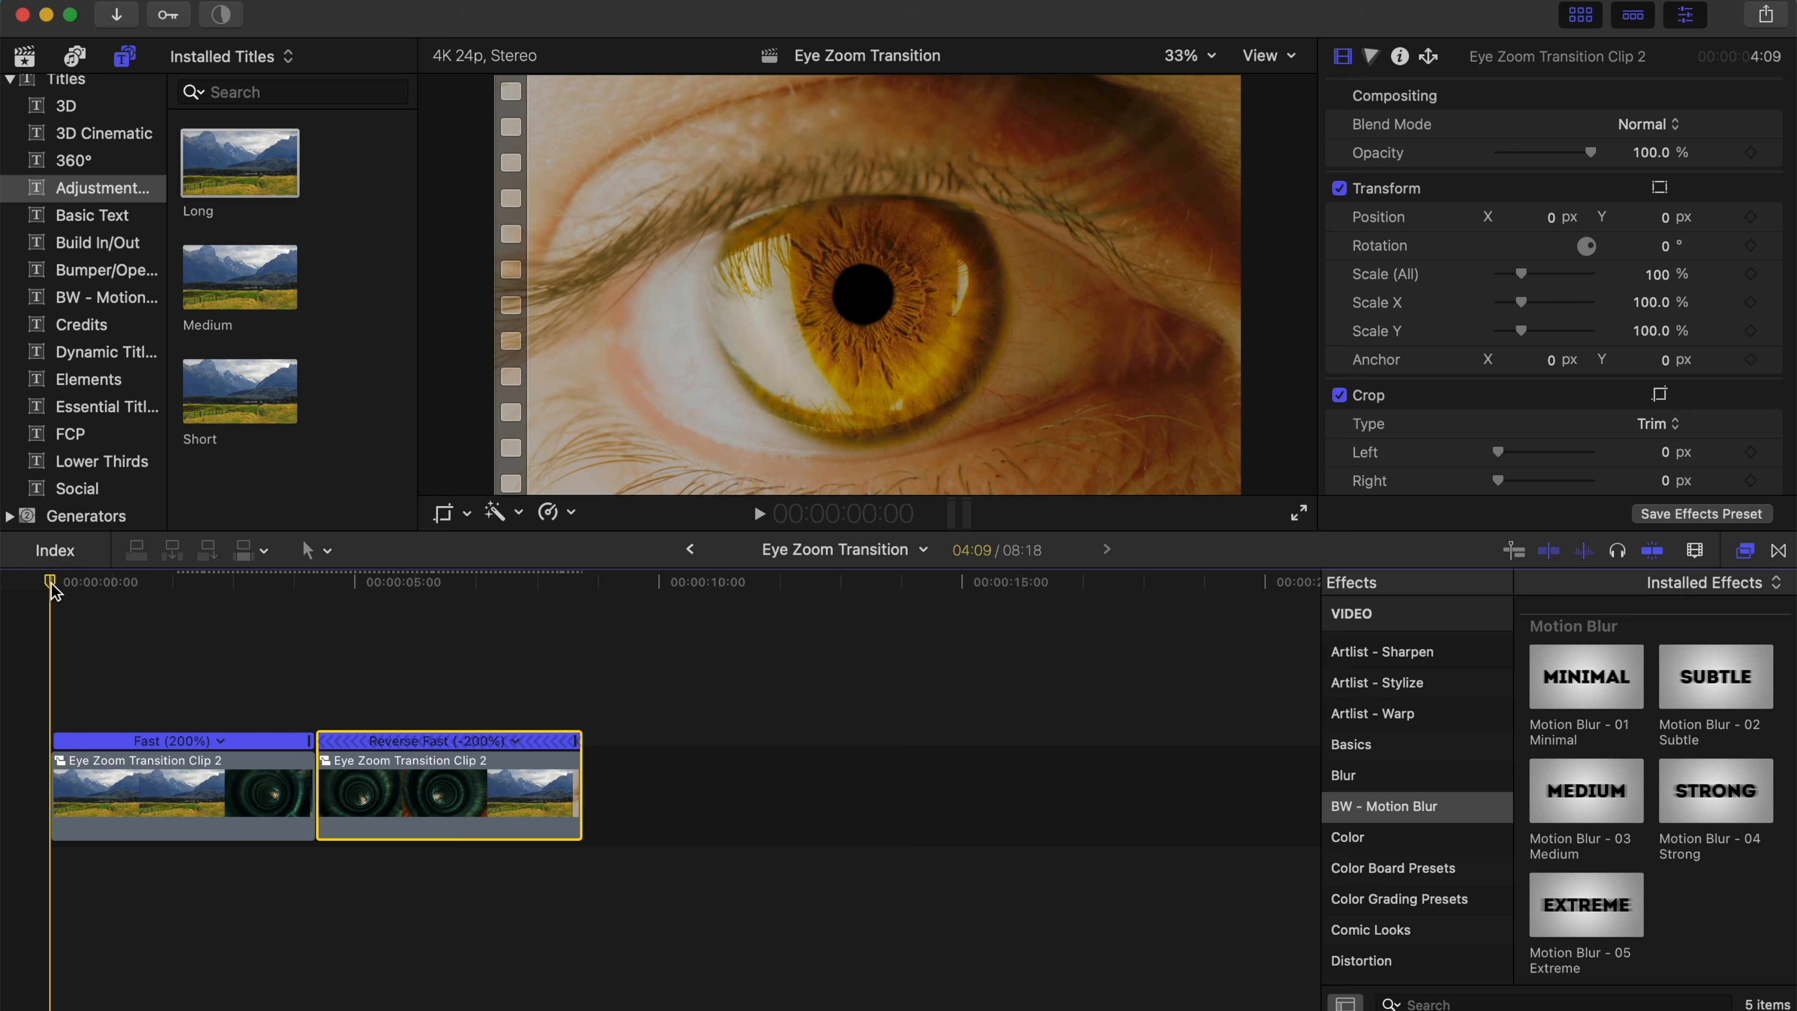
key(space)
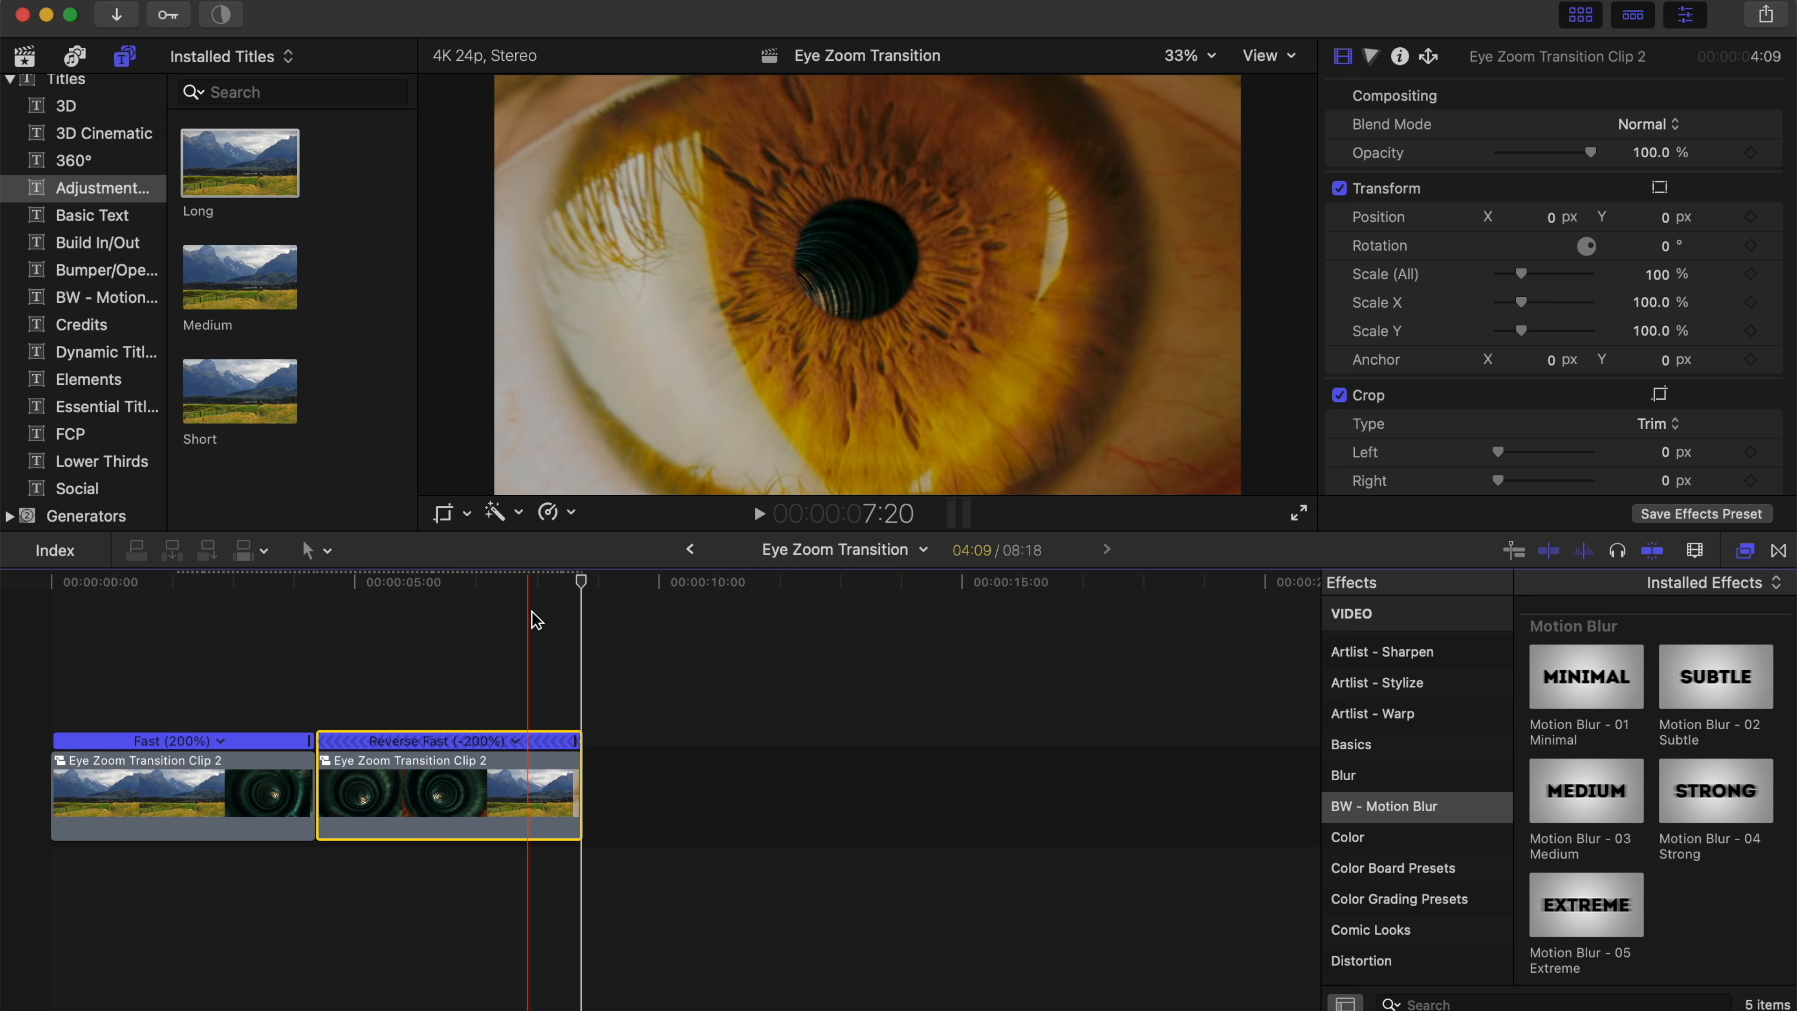
drag(580, 584, 549, 618)
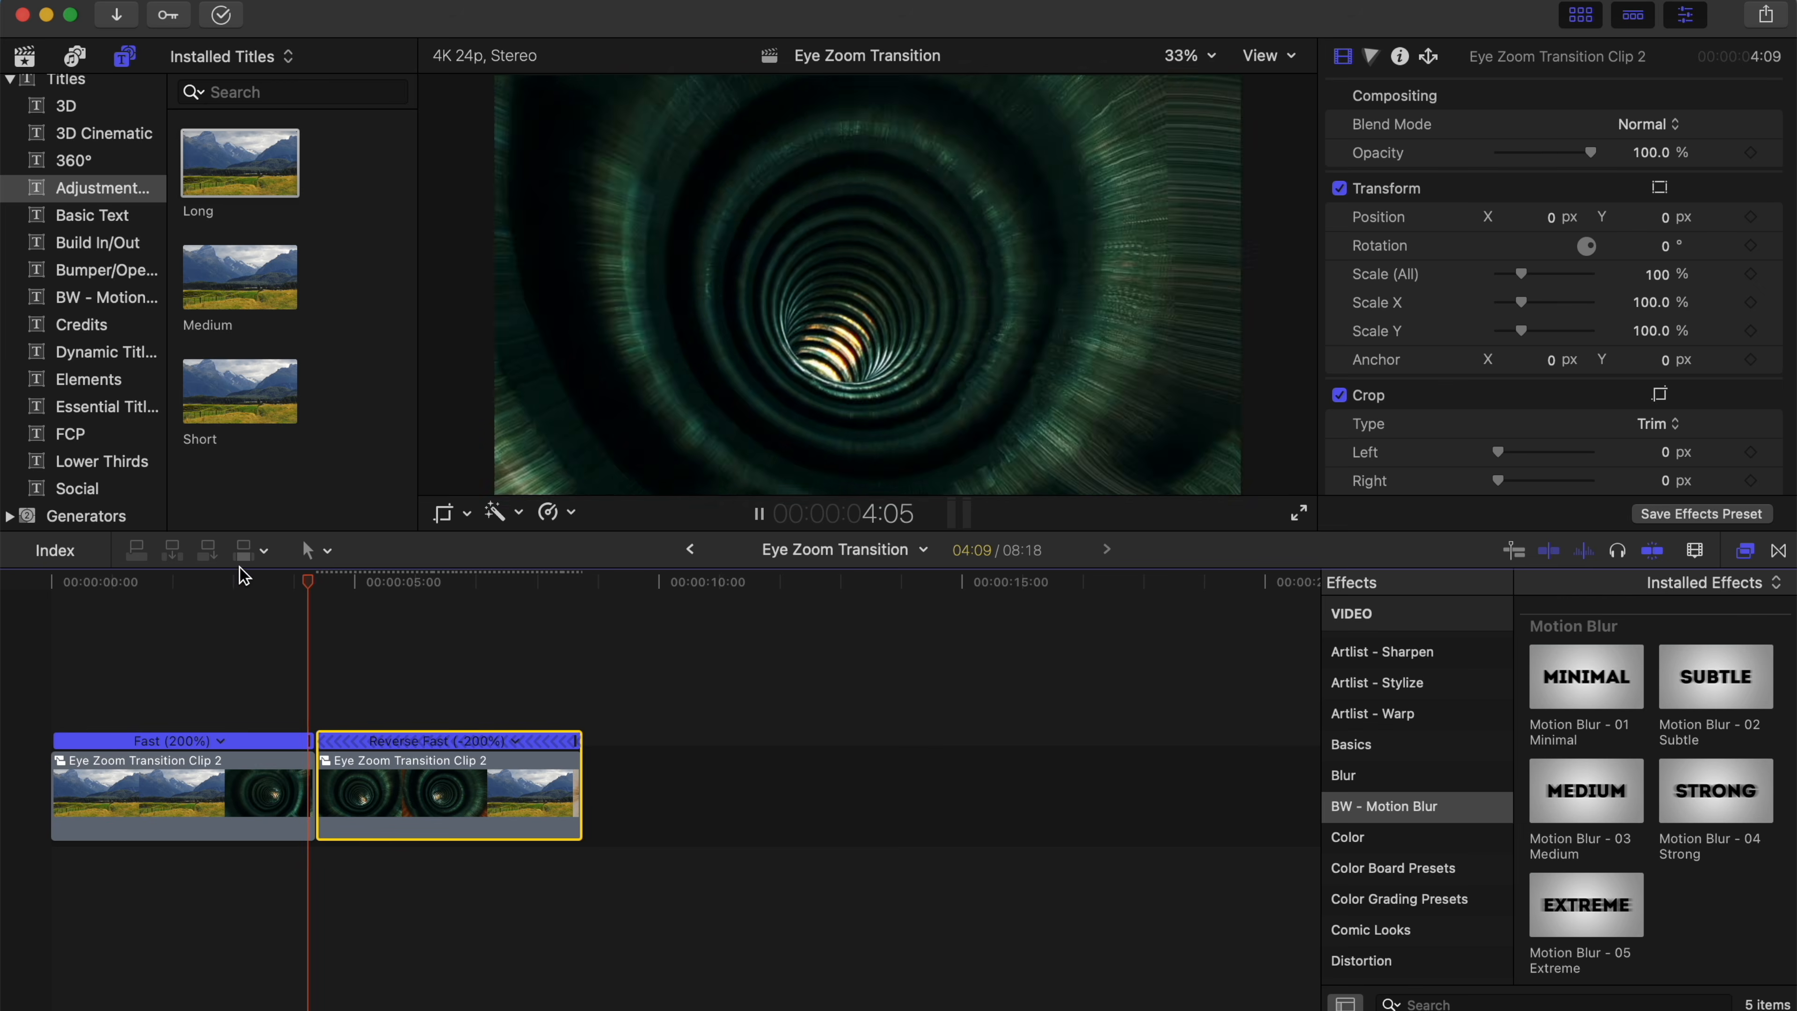
drag(331, 582, 55, 608)
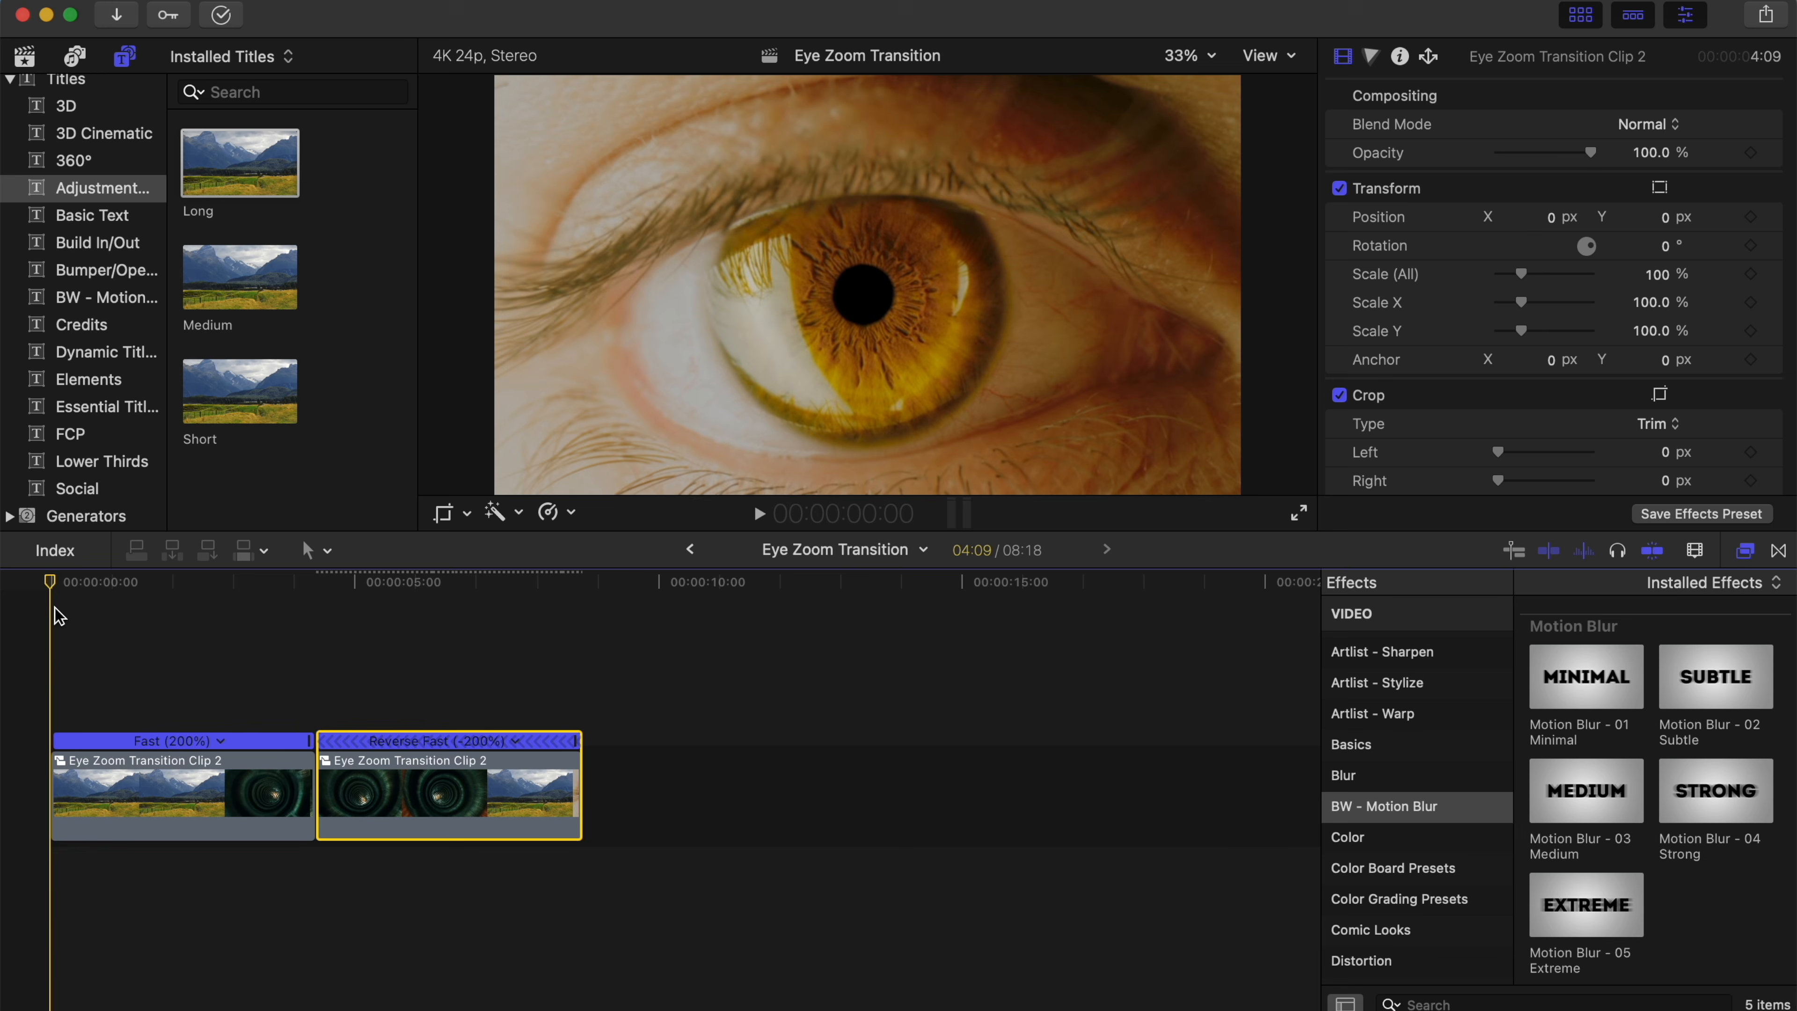
key(space)
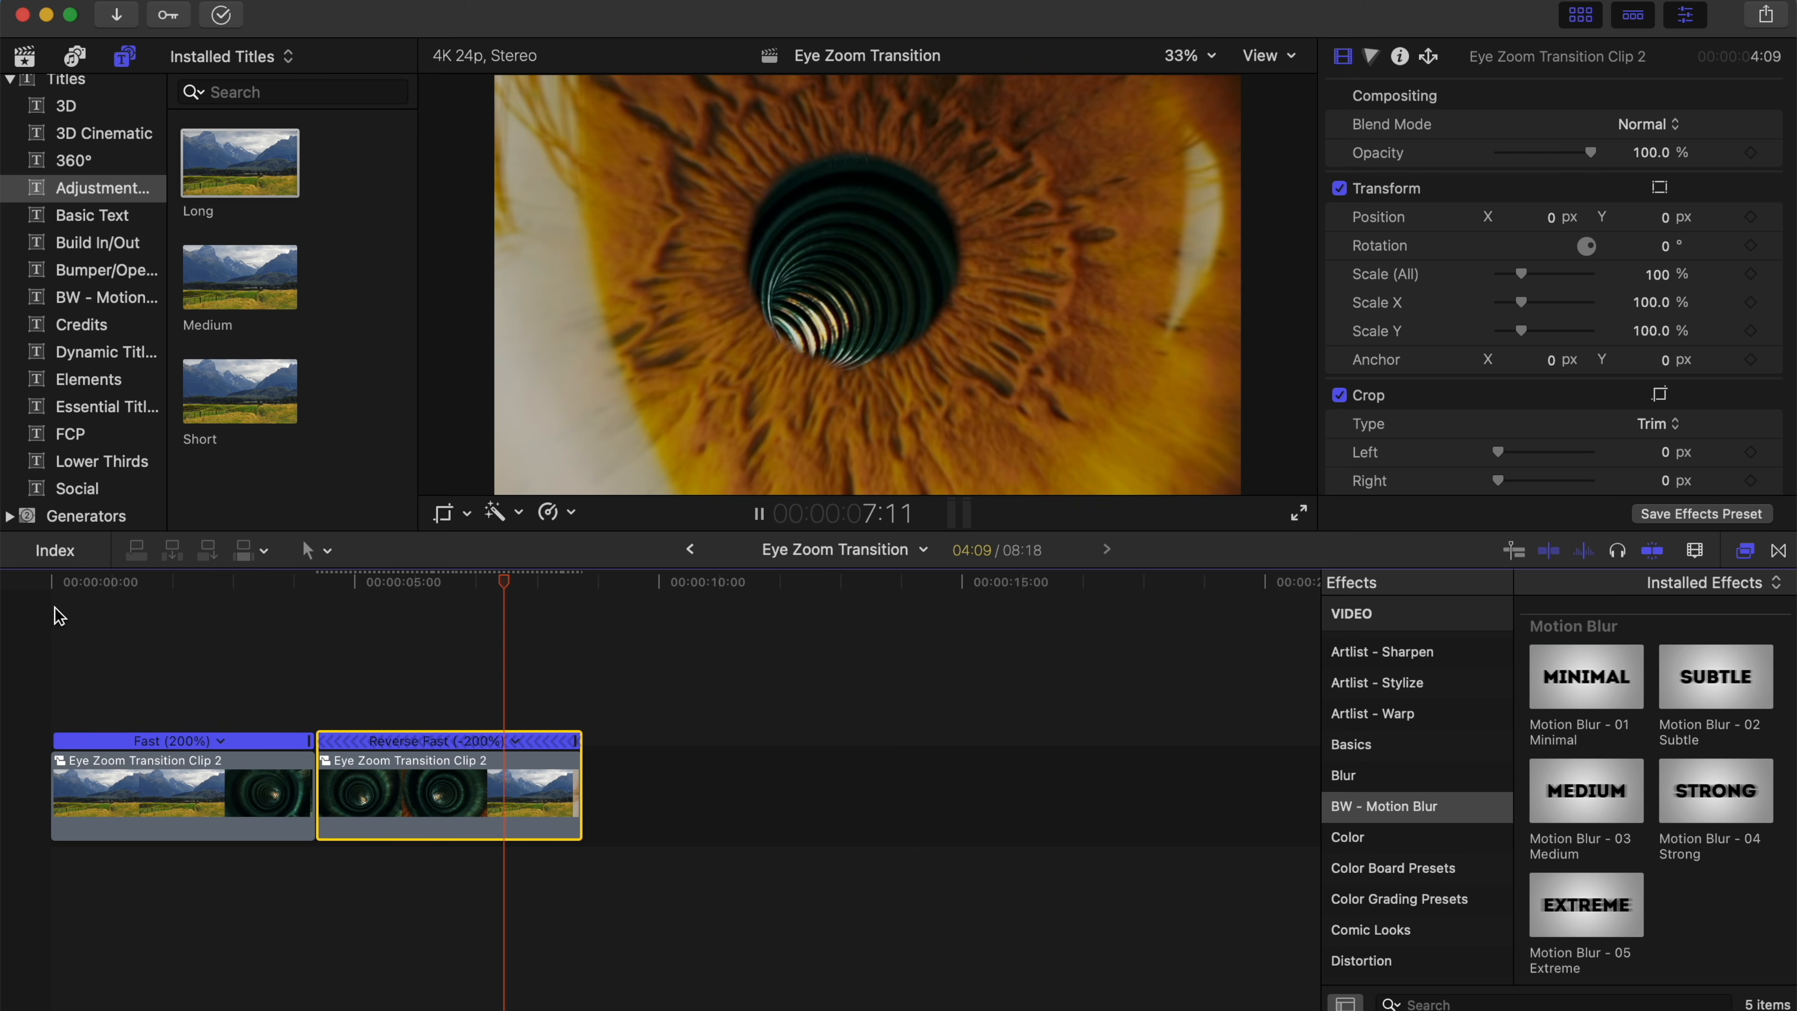
click(60, 578)
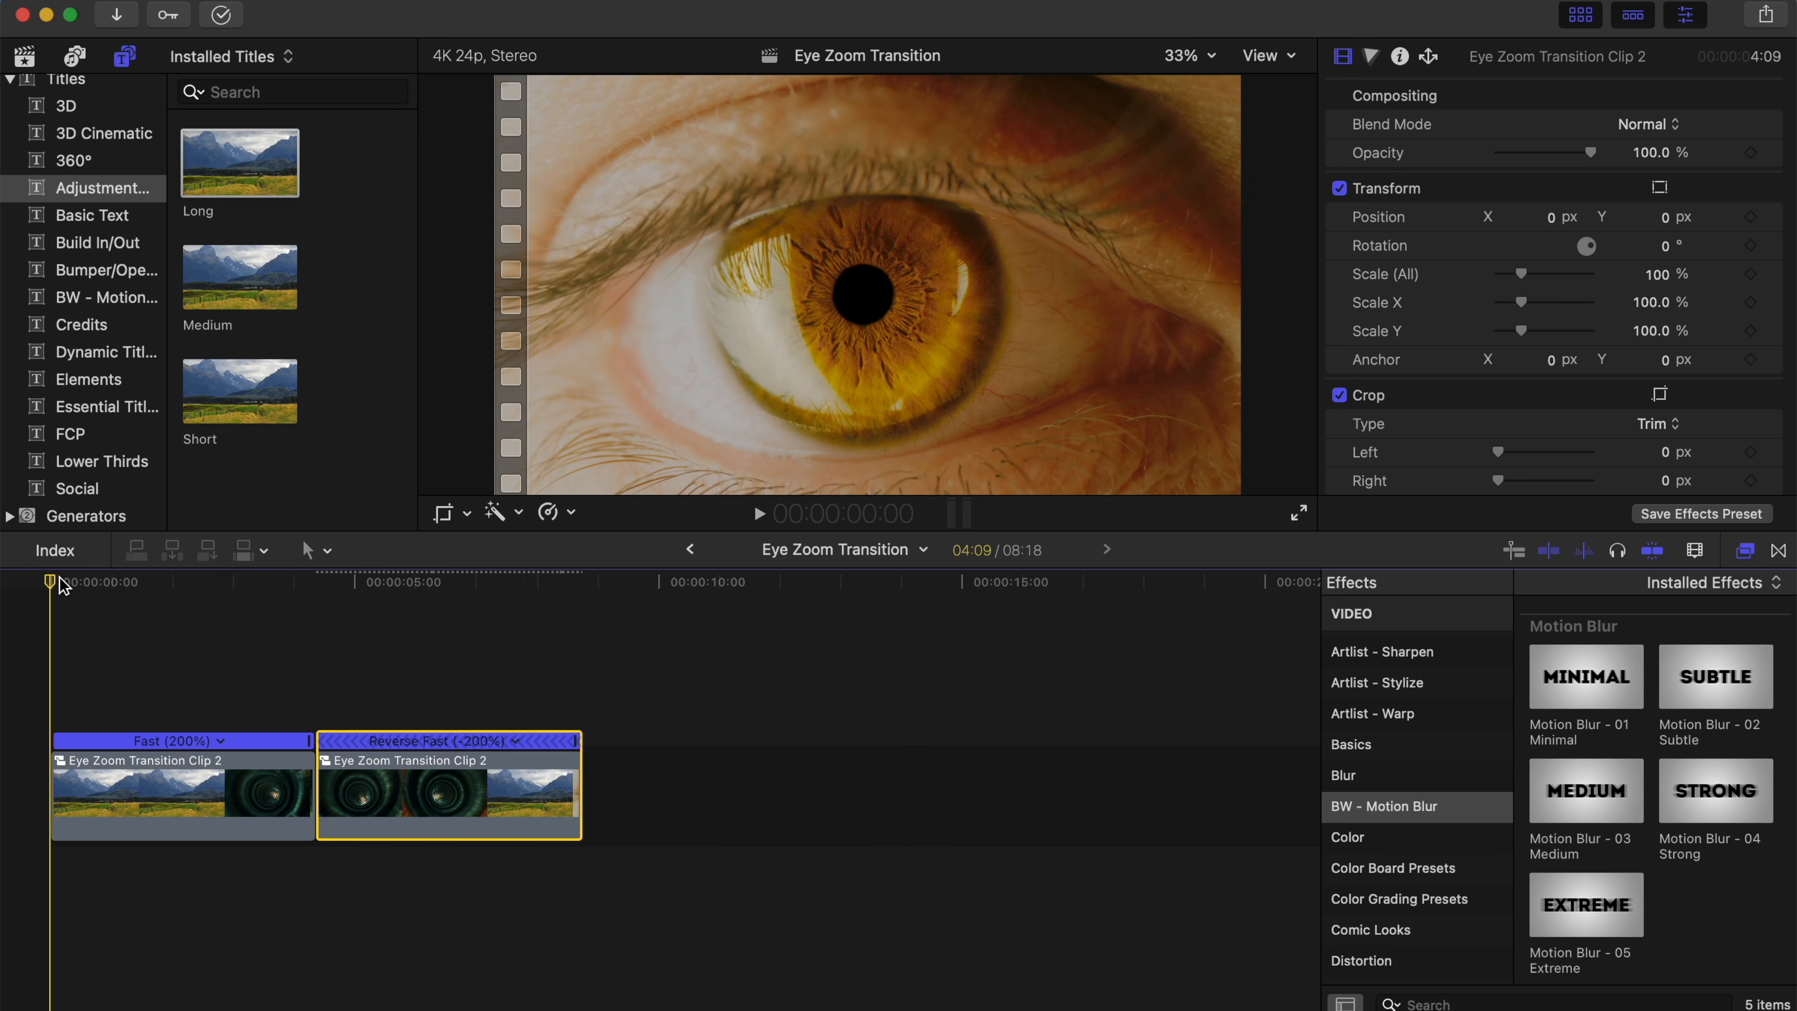